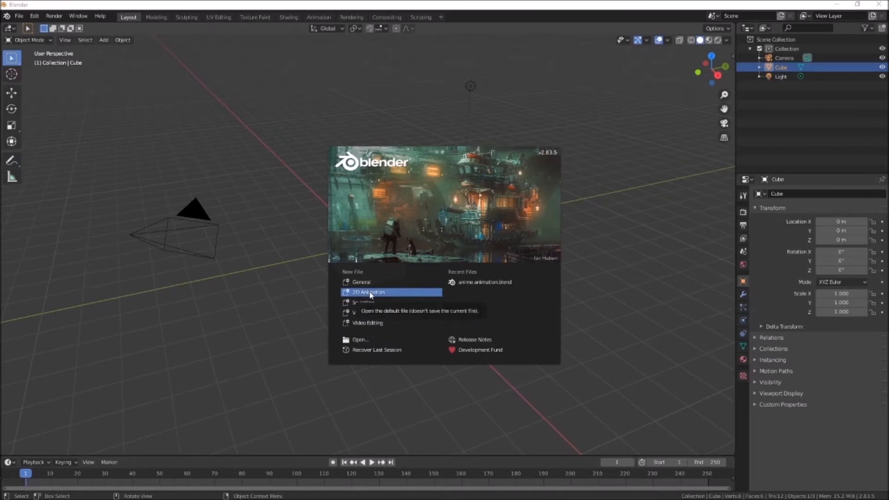
# Dismiss the splash screen and create a new 2D Animation file
pyautogui.click(273, 218)
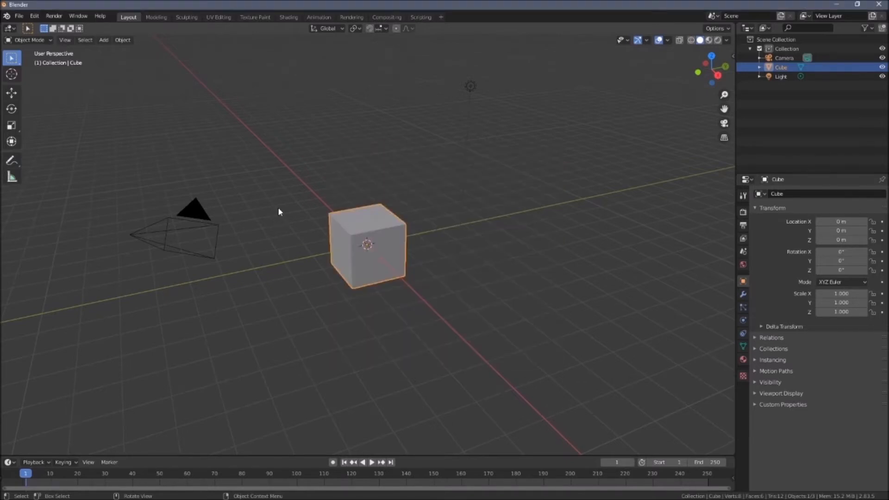
pyautogui.click(18, 17)
pyautogui.moveTo(73, 27)
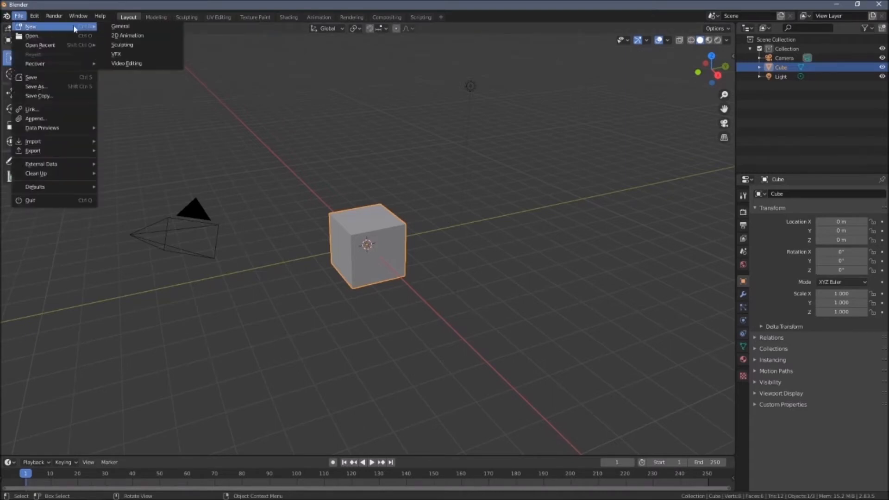
pyautogui.click(118, 36)
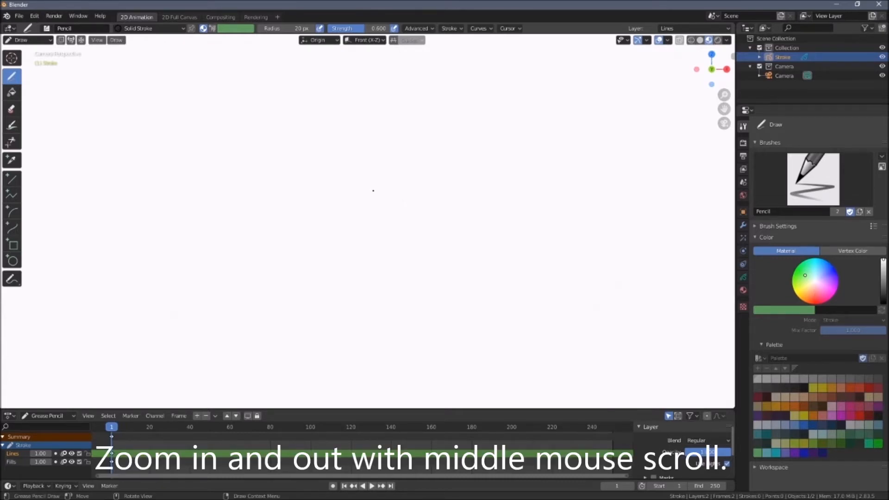
# Examine the white camera frame and the area outside its border at different magnifications
pyautogui.scroll(-4, 373, 190)
pyautogui.scroll(-4, 373, 191)
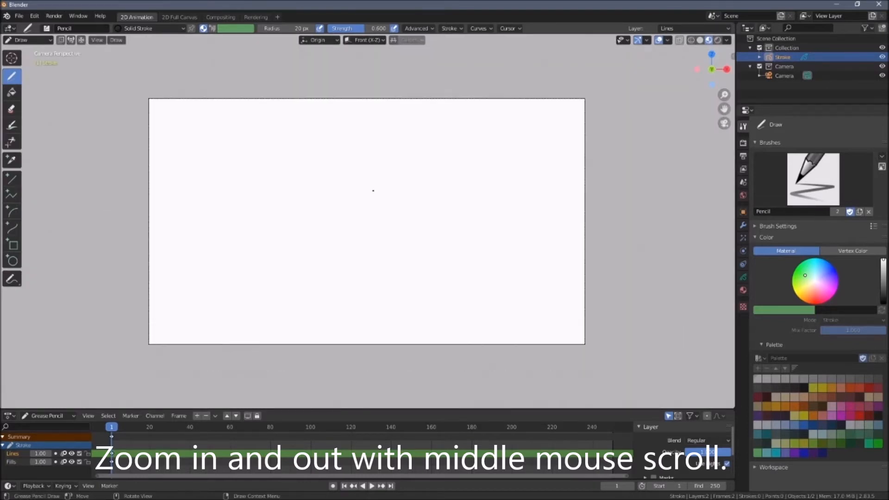
pyautogui.scroll(2, 373, 191)
pyautogui.scroll(2, 373, 190)
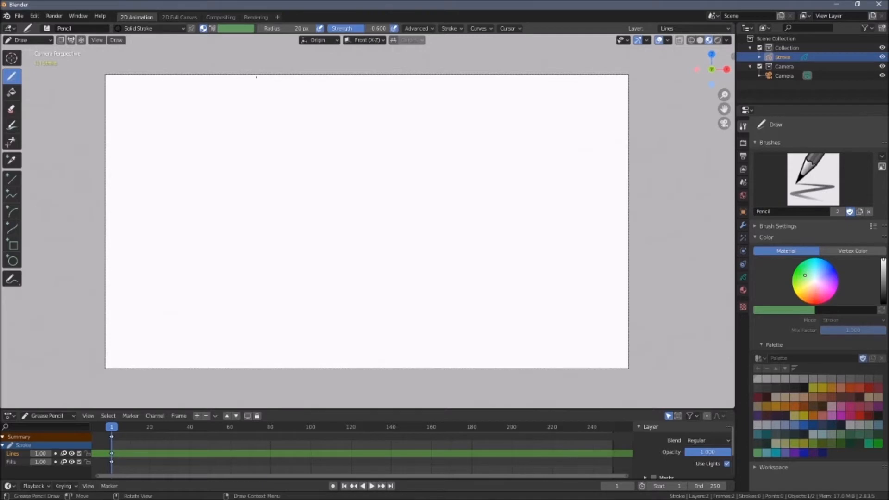
pyautogui.scroll(-1, 120, 109)
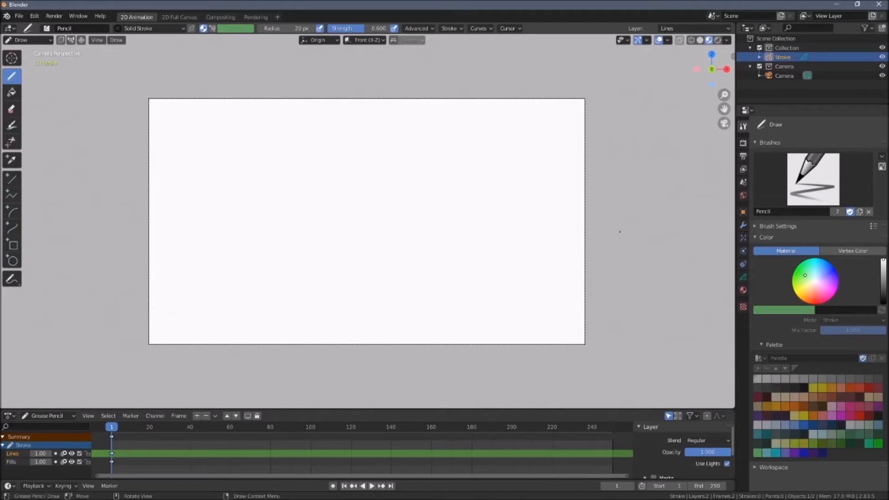
pyautogui.scroll(3, 512, 180)
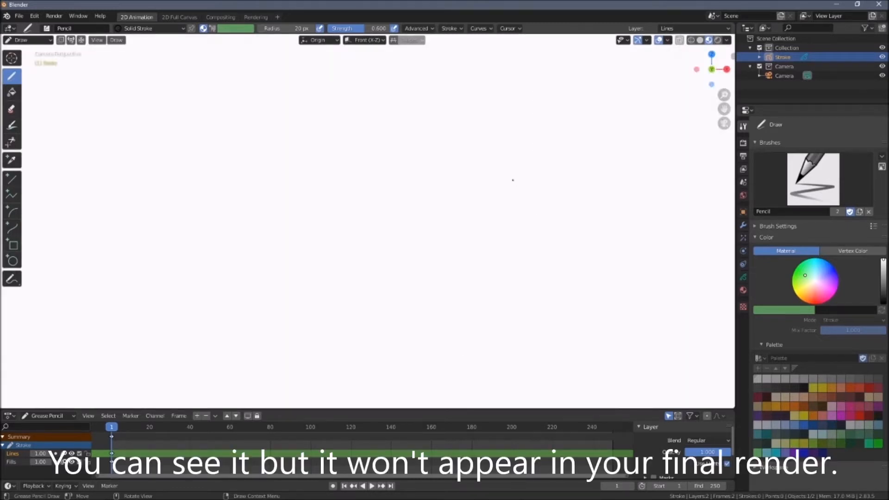
pyautogui.scroll(-3, 512, 180)
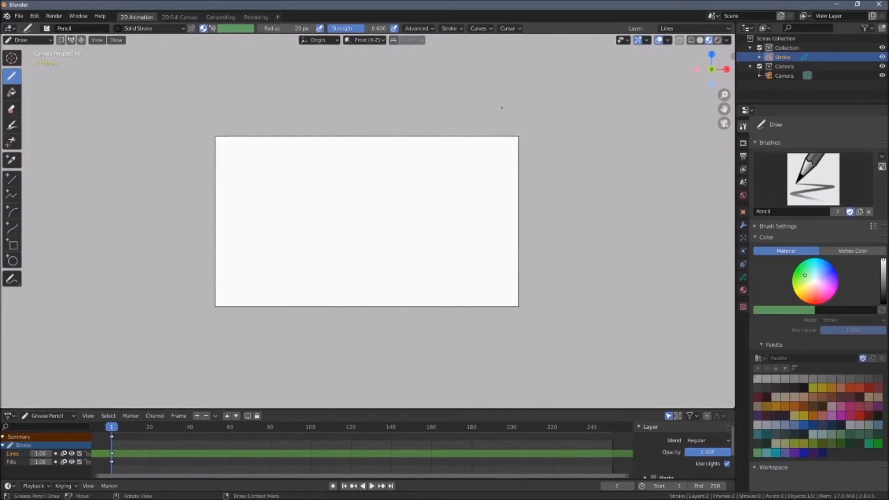
# Inspect the camera object from outside the camera view, and return to a camera view that nearly fills the viewport
pyautogui.moveTo(501, 108); pyautogui.dragTo(502, 108, button='middle')
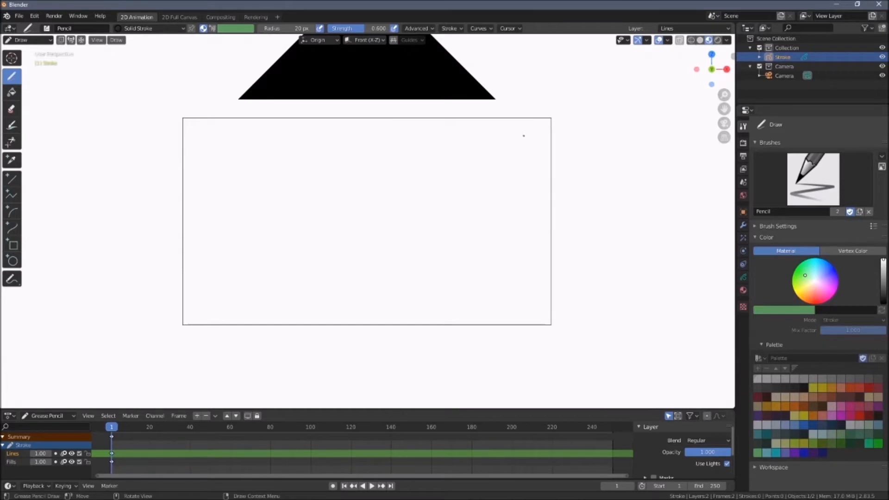
pyautogui.moveTo(412, 163); pyautogui.dragTo(717, 165, button='middle')
pyautogui.moveTo(718, 168)
pyautogui.mouseDown(button='middle')
pyautogui.moveTo(203, 183)
pyautogui.moveTo(214, 179)
pyautogui.moveTo(184, 195)
pyautogui.mouseUp(button='middle')
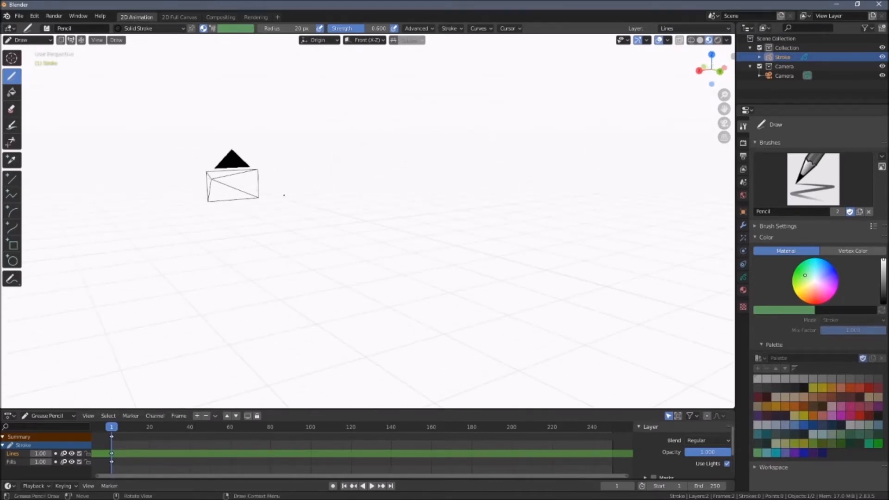
pyautogui.click(725, 124)
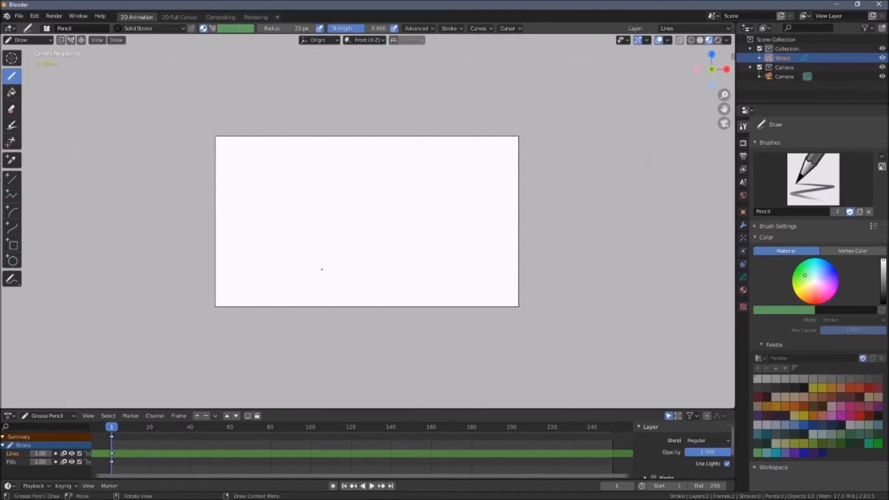
pyautogui.scroll(4, 322, 269)
pyautogui.scroll(-1, 341, 258)
pyautogui.scroll(2, 341, 258)
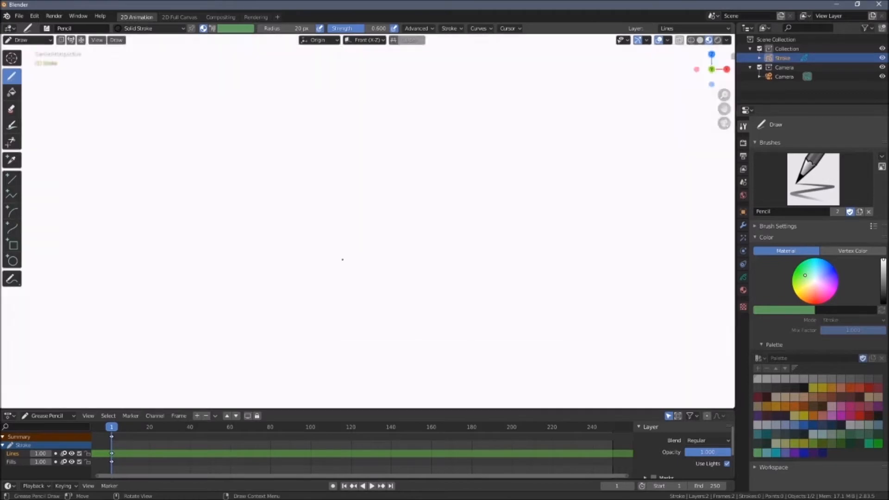
pyautogui.scroll(-1, 342, 259)
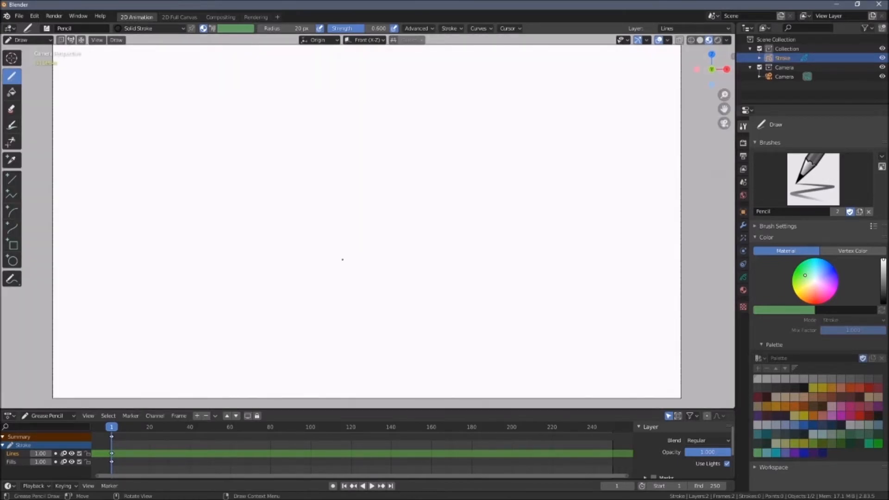
pyautogui.press('shift')
pyautogui.keyDown('shift'); pyautogui.moveTo(343, 259); pyautogui.dragTo(373, 258); pyautogui.keyUp('shift')
pyautogui.hotkey('ctrl', 'z')
# Reposition the camera frame in the viewport and look at the scene from outside before returning to the camera view
pyautogui.moveTo(725, 109); pyautogui.dragTo(748, 109)
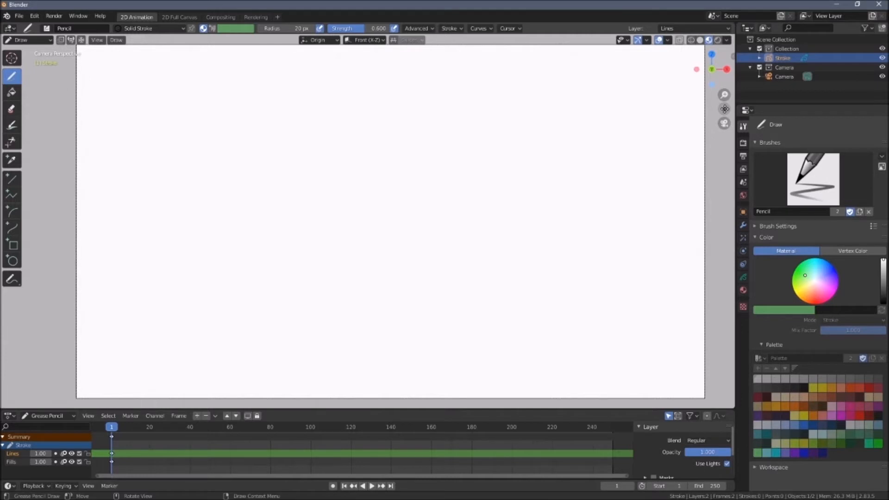
pyautogui.moveTo(725, 109)
pyautogui.mouseDown()
pyautogui.moveTo(66, 108)
pyautogui.moveTo(377, 107)
pyautogui.moveTo(538, 120)
pyautogui.moveTo(309, 64)
pyautogui.moveTo(578, 266)
pyautogui.moveTo(649, 398)
pyautogui.moveTo(218, 143)
pyautogui.moveTo(152, 92)
pyautogui.moveTo(143, 63)
pyautogui.moveTo(8, 109)
pyautogui.moveTo(697, 125)
pyautogui.moveTo(709, 109)
pyautogui.mouseUp()
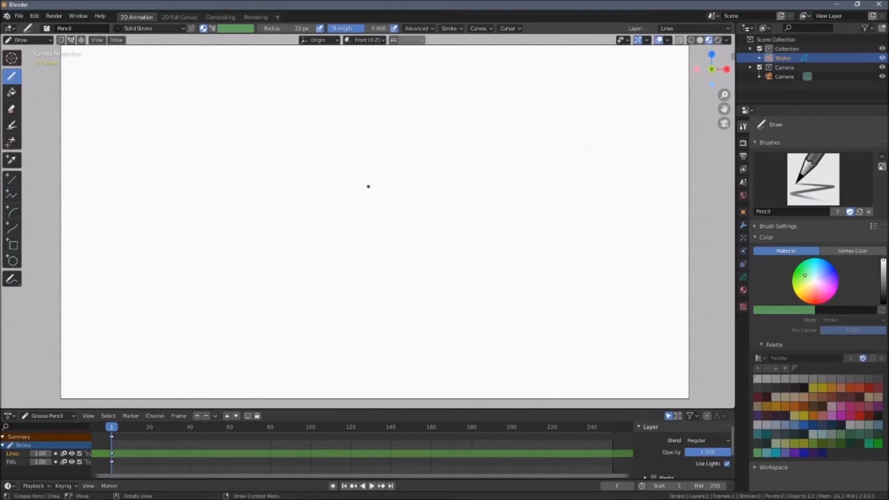
pyautogui.moveTo(369, 187); pyautogui.dragTo(373, 203, button='middle')
pyautogui.scroll(2, 374, 209)
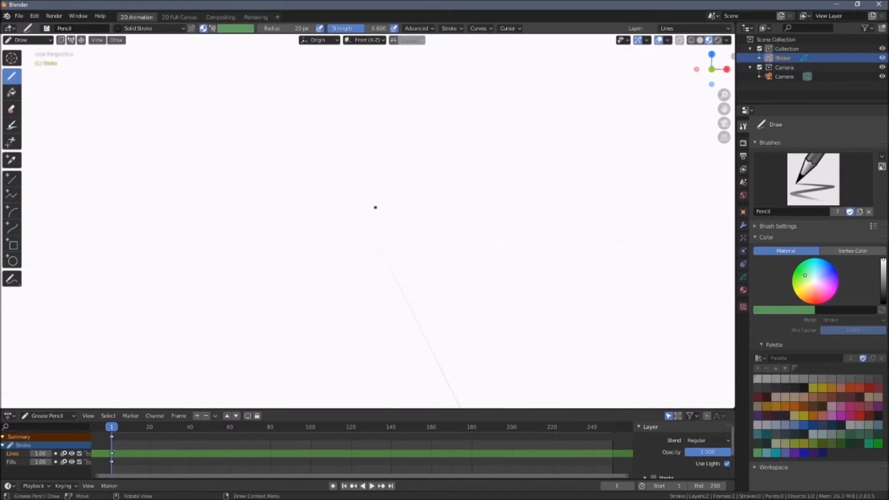
pyautogui.scroll(-3, 375, 209)
pyautogui.click(724, 124)
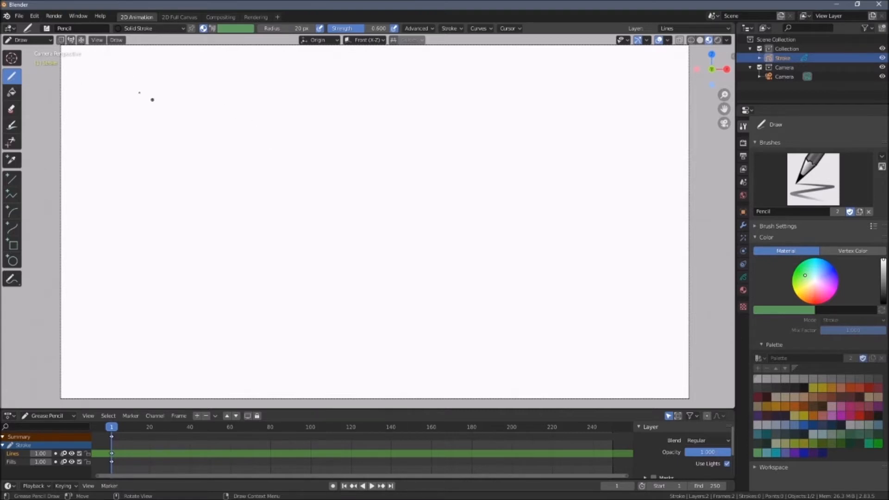
# Choose the Ink Pen brush for drawing
pyautogui.click(47, 29)
pyautogui.click(97, 55)
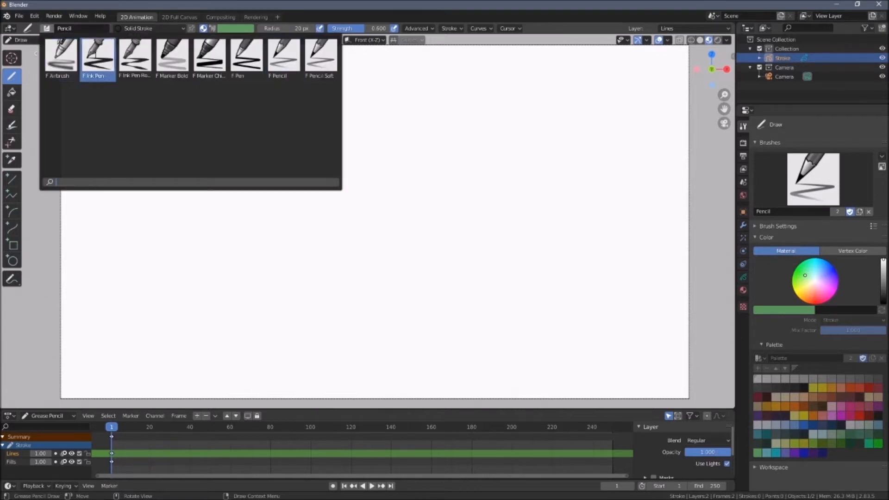
# Draw a U-shaped test stroke in the camera frame, and undo it after viewing it from an angle in 3D
pyautogui.moveTo(265, 136)
pyautogui.mouseDown()
pyautogui.moveTo(274, 163)
pyautogui.moveTo(349, 252)
pyautogui.moveTo(400, 135)
pyautogui.mouseUp()
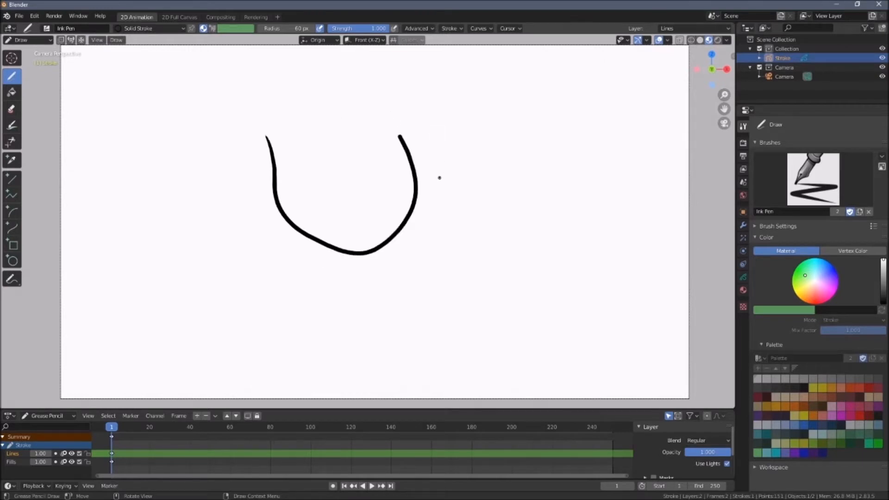
pyautogui.moveTo(442, 181)
pyautogui.mouseDown(button='middle')
pyautogui.moveTo(650, 202)
pyautogui.moveTo(43, 199)
pyautogui.moveTo(639, 209)
pyautogui.moveTo(489, 214)
pyautogui.moveTo(352, 185)
pyautogui.moveTo(214, 180)
pyautogui.moveTo(509, 180)
pyautogui.moveTo(639, 209)
pyautogui.moveTo(456, 250)
pyautogui.moveTo(518, 185)
pyautogui.moveTo(575, 173)
pyautogui.moveTo(445, 220)
pyautogui.moveTo(488, 157)
pyautogui.moveTo(463, 188)
pyautogui.mouseUp(button='middle')
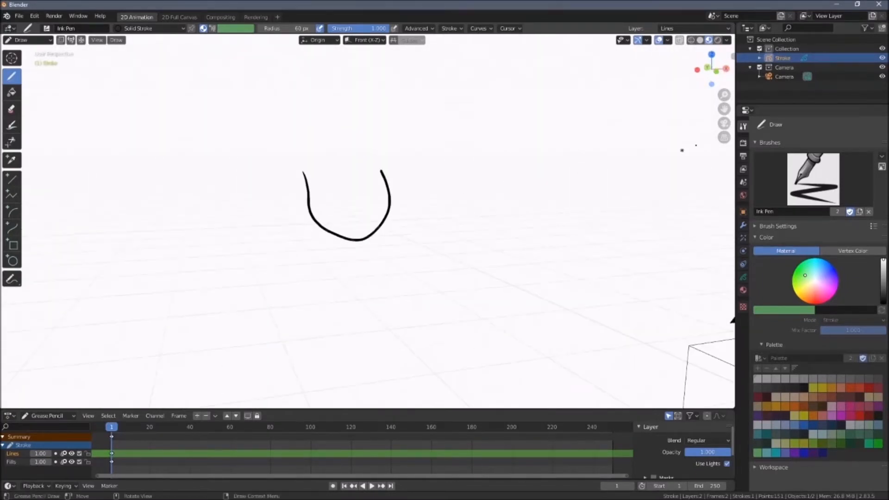
pyautogui.click(724, 123)
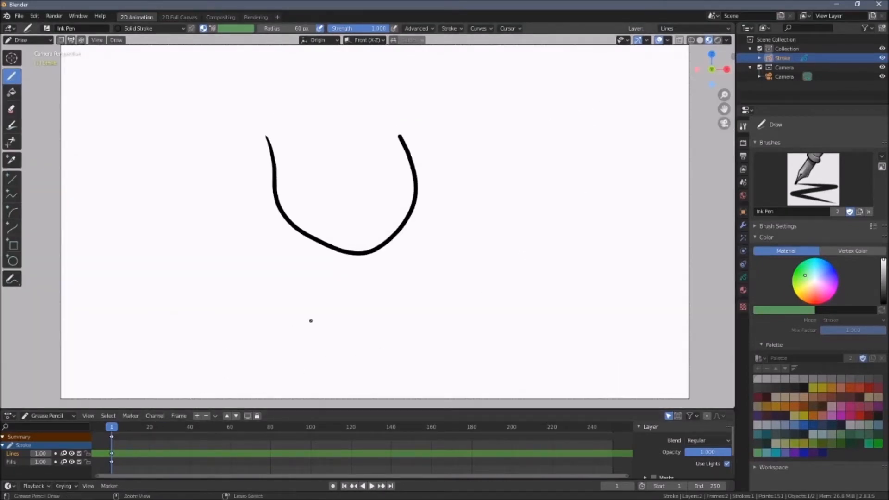
pyautogui.hotkey('ctrl', 'z')
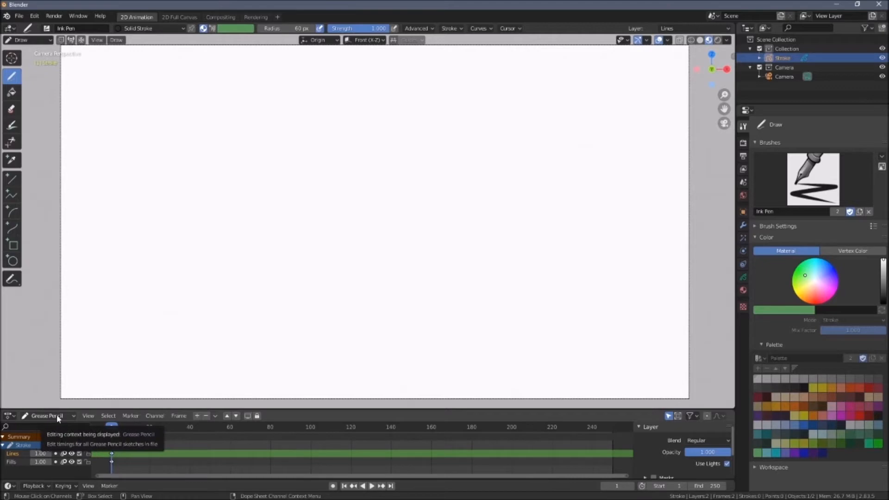
# Enlarge the Grease Pencil dope sheet and set the animation's end frame to 60
pyautogui.moveTo(296, 409); pyautogui.dragTo(297, 369)
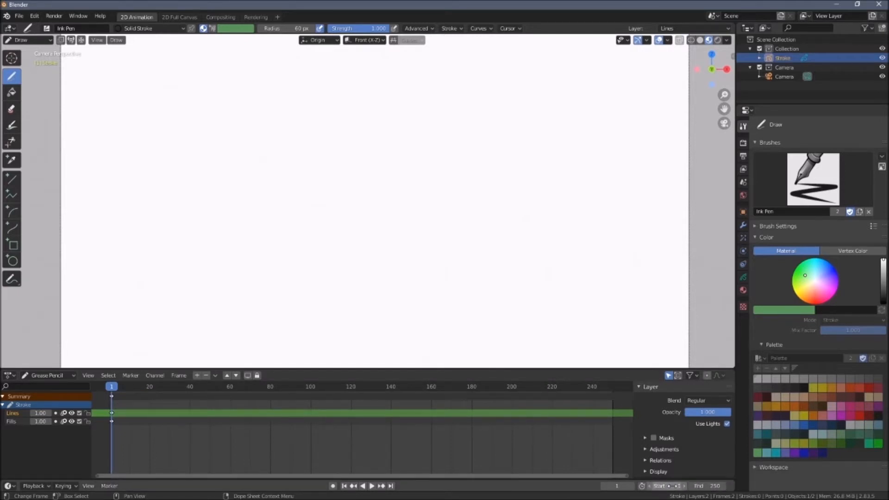
pyautogui.click(699, 486)
pyautogui.press('BackSpace')
pyautogui.write('60')
pyautogui.press('Return')
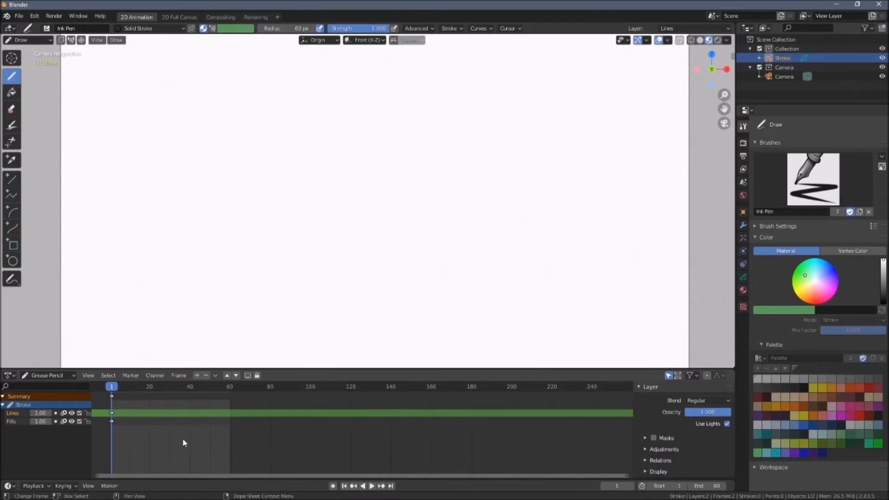
# Examine the shortened frame range in the Grease Pencil dope sheet and in the separate playback timeline
pyautogui.scroll(4, 182, 438)
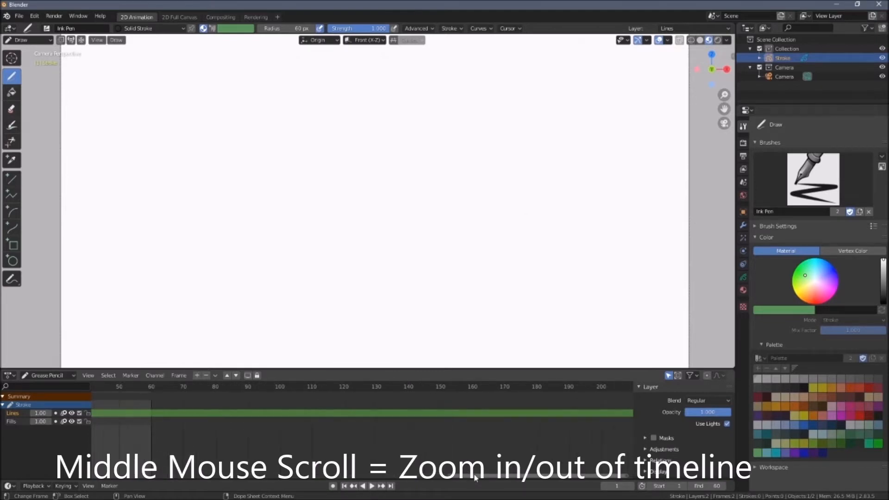
pyautogui.moveTo(473, 475); pyautogui.dragTo(196, 475)
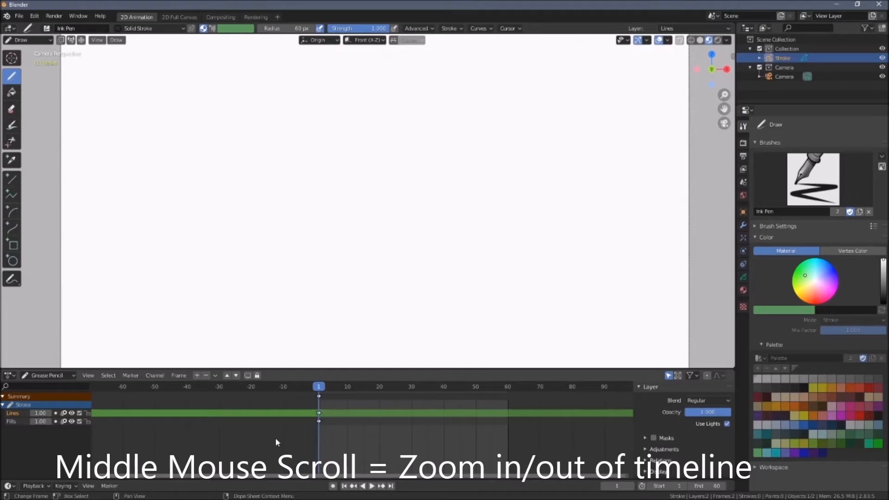
pyautogui.scroll(-3, 275, 437)
pyautogui.moveTo(282, 477); pyautogui.dragTo(507, 475)
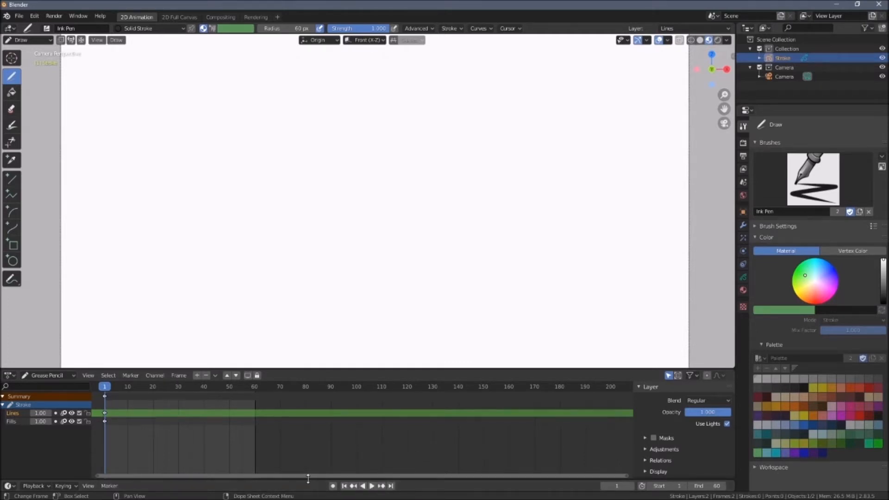
pyautogui.moveTo(308, 478); pyautogui.dragTo(327, 397)
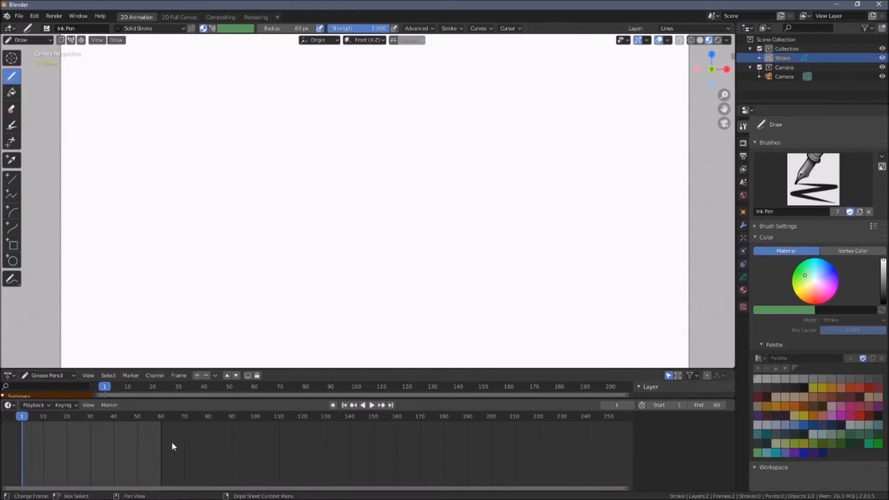
pyautogui.moveTo(196, 399); pyautogui.dragTo(188, 460)
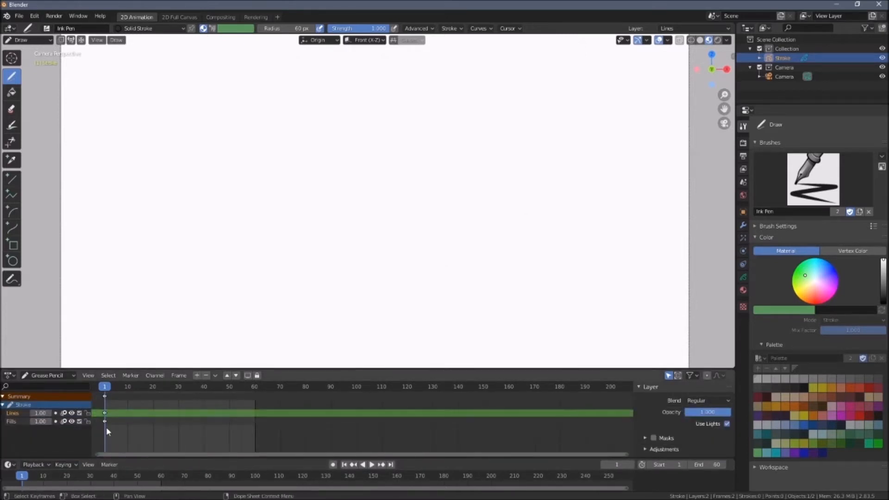
pyautogui.moveTo(276, 457); pyautogui.dragTo(208, 401)
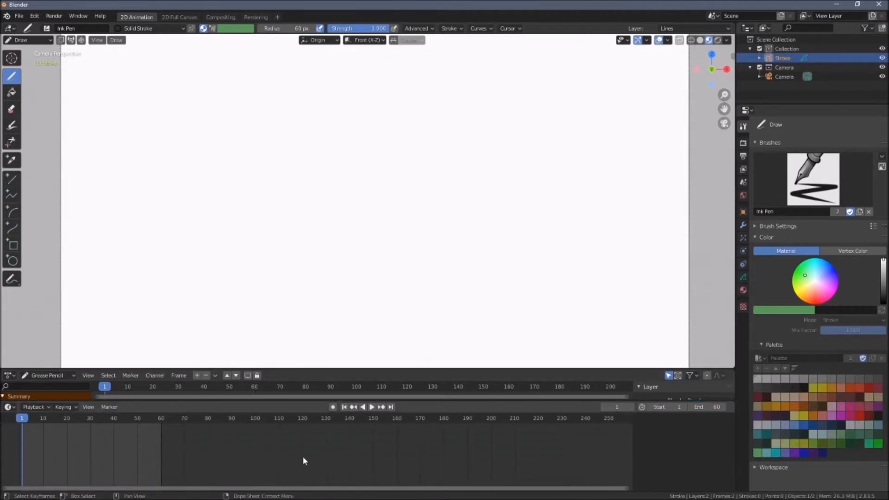
pyautogui.moveTo(296, 401); pyautogui.dragTo(286, 475)
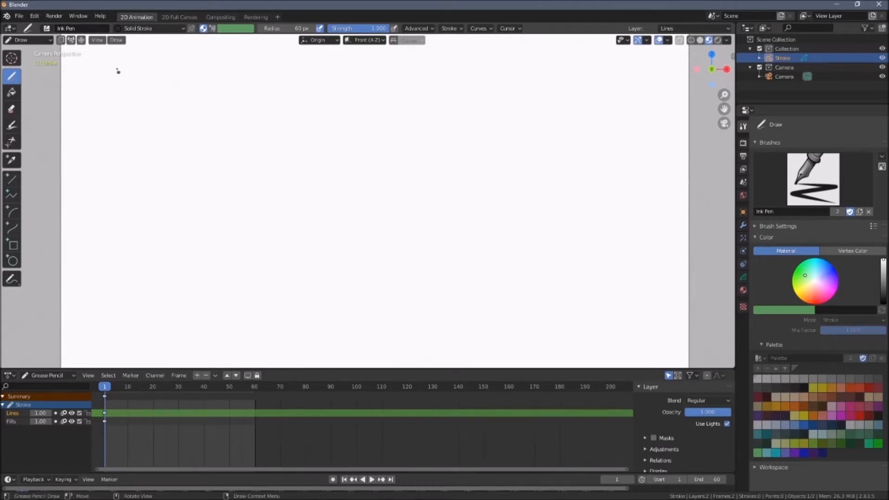
# Review the available brush presets and shrink the dope sheet so the whole camera frame shows in the viewport
pyautogui.click(47, 28)
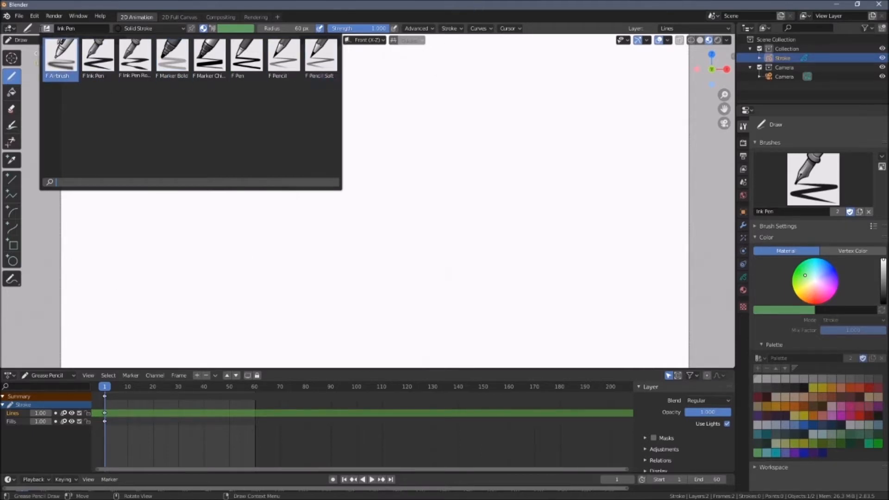
pyautogui.click(47, 29)
pyautogui.moveTo(373, 369); pyautogui.dragTo(370, 427)
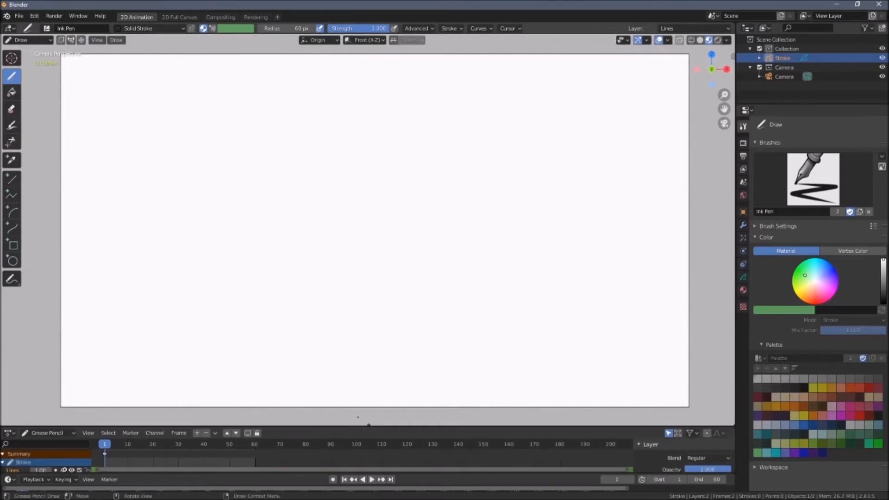
# Review the interaction modes, switching the Stroke object through Object Mode and Edit Mode before returning to Draw mode
pyautogui.click(49, 41)
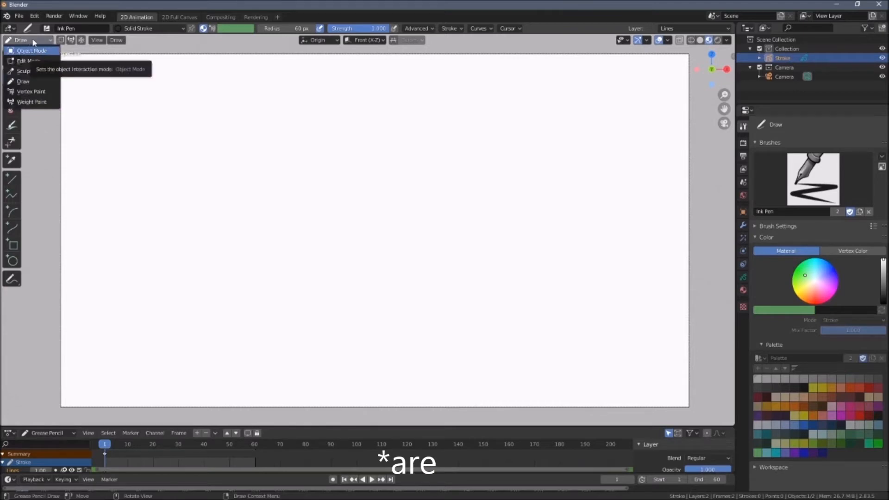
pyautogui.click(50, 39)
pyautogui.click(49, 39)
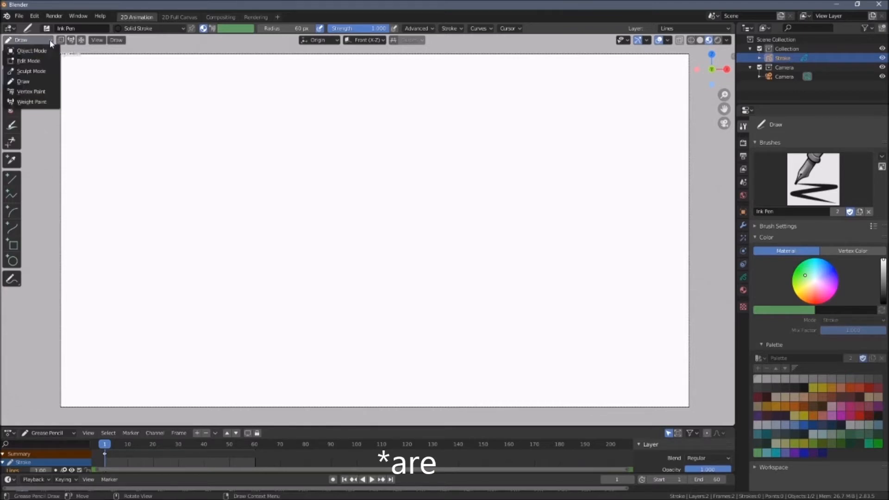
pyautogui.click(34, 79)
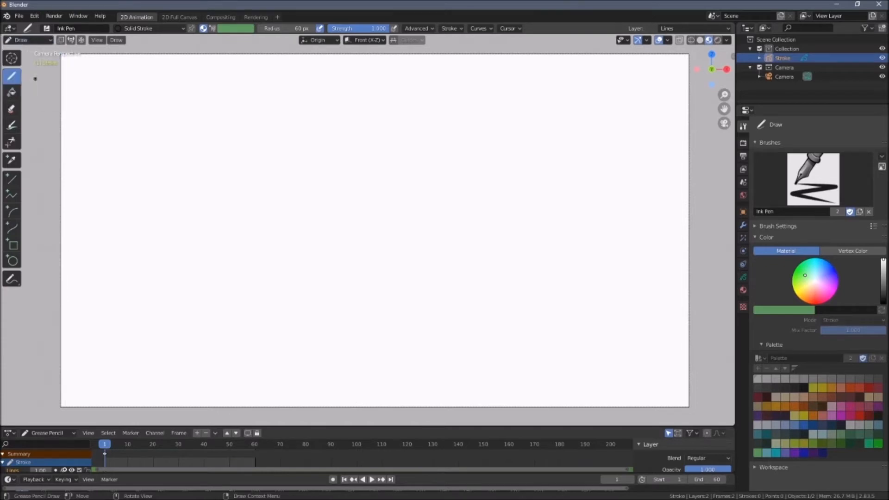
pyautogui.click(48, 41)
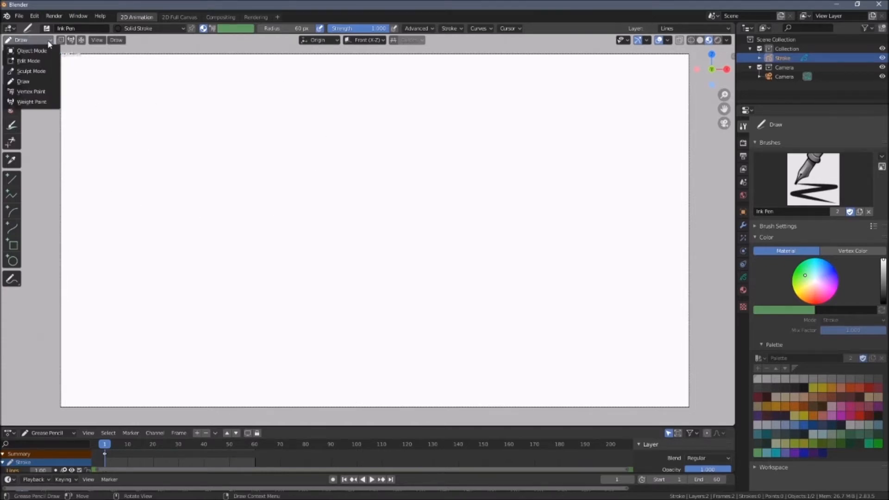
pyautogui.click(44, 47)
pyautogui.click(48, 40)
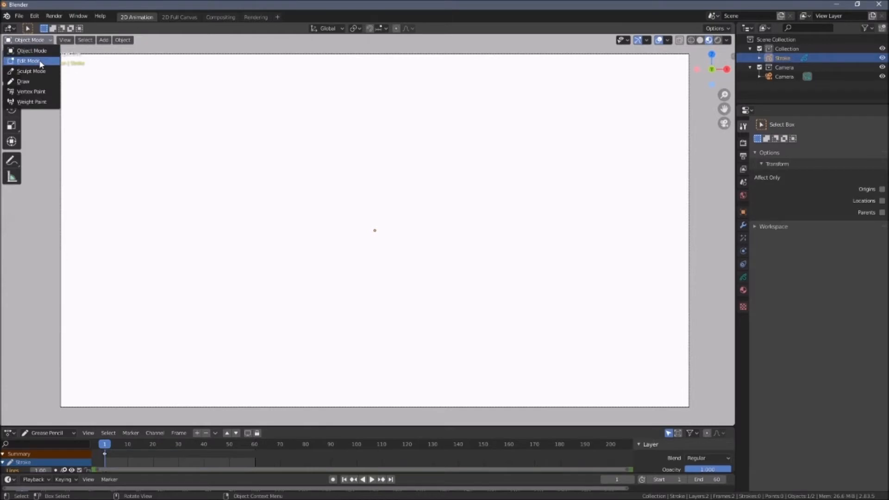
pyautogui.click(43, 59)
pyautogui.click(42, 44)
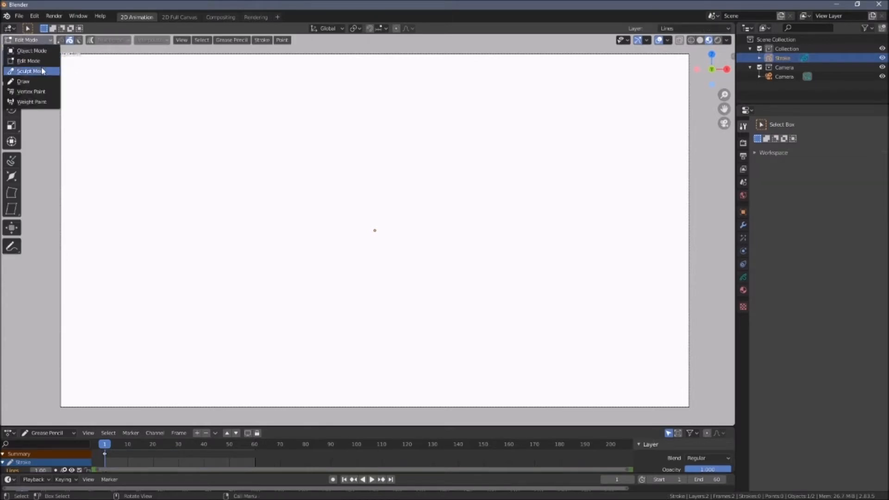
pyautogui.click(37, 81)
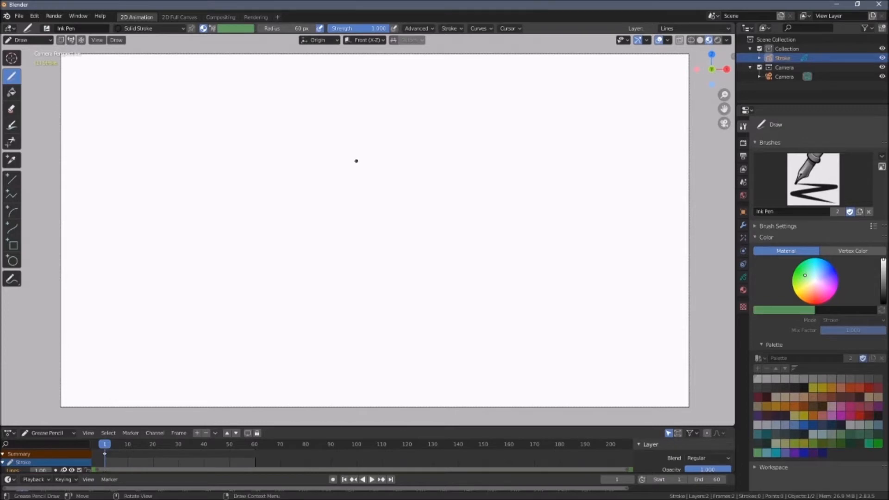
# Select the Ink Pen brush and draw a vertical line and two spiral strokes in the upper-left part of the canvas
pyautogui.click(47, 28)
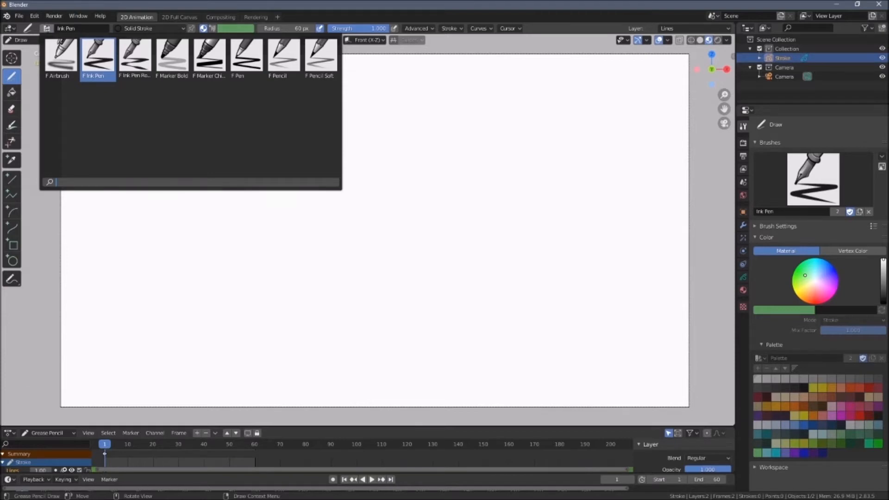
pyautogui.click(96, 57)
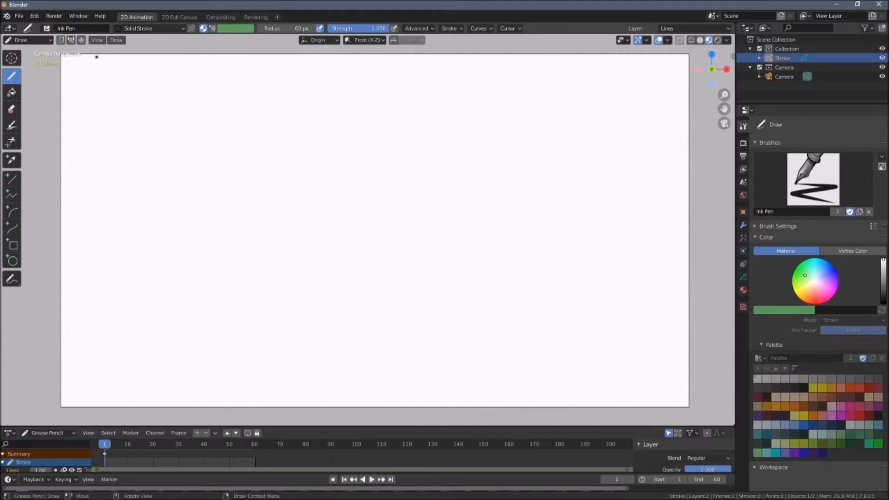
pyautogui.click(156, 31)
pyautogui.moveTo(234, 108); pyautogui.dragTo(226, 209)
pyautogui.moveTo(252, 160)
pyautogui.mouseDown()
pyautogui.moveTo(263, 149)
pyautogui.moveTo(279, 194)
pyautogui.moveTo(295, 174)
pyautogui.mouseUp()
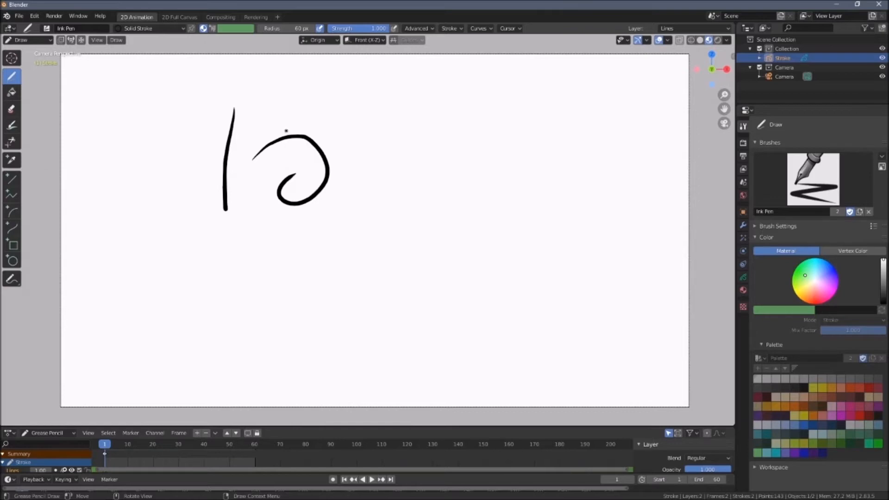
pyautogui.moveTo(256, 120)
pyautogui.mouseDown()
pyautogui.moveTo(214, 168)
pyautogui.moveTo(220, 137)
pyautogui.moveTo(205, 145)
pyautogui.mouseUp()
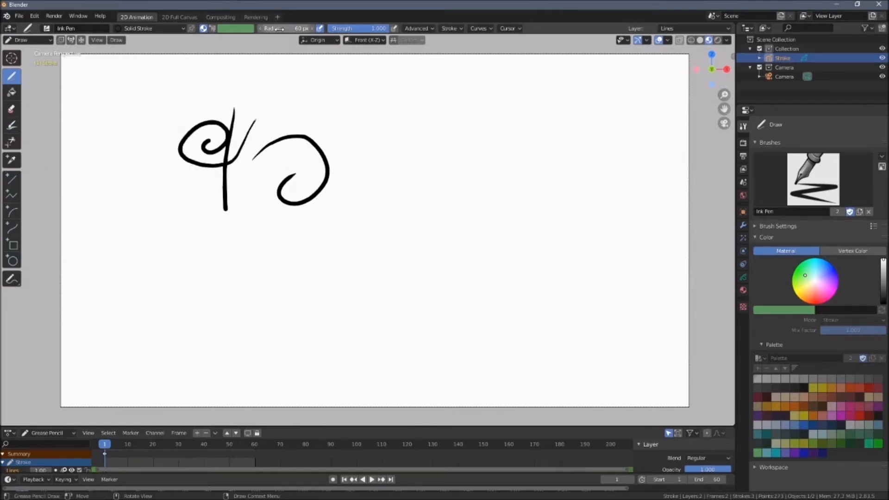
# Set the brush radius to 20 px and draw a thin curvy stroke beside the existing ones
pyautogui.click(280, 28)
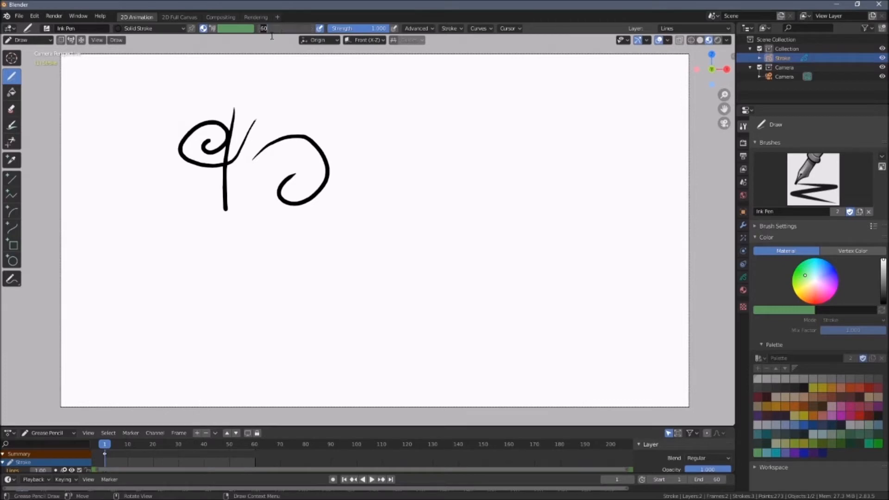
pyautogui.press('BackSpace')
pyautogui.write('20')
pyautogui.press('Return')
pyautogui.moveTo(363, 130)
pyautogui.mouseDown()
pyautogui.moveTo(384, 190)
pyautogui.moveTo(354, 239)
pyautogui.mouseUp()
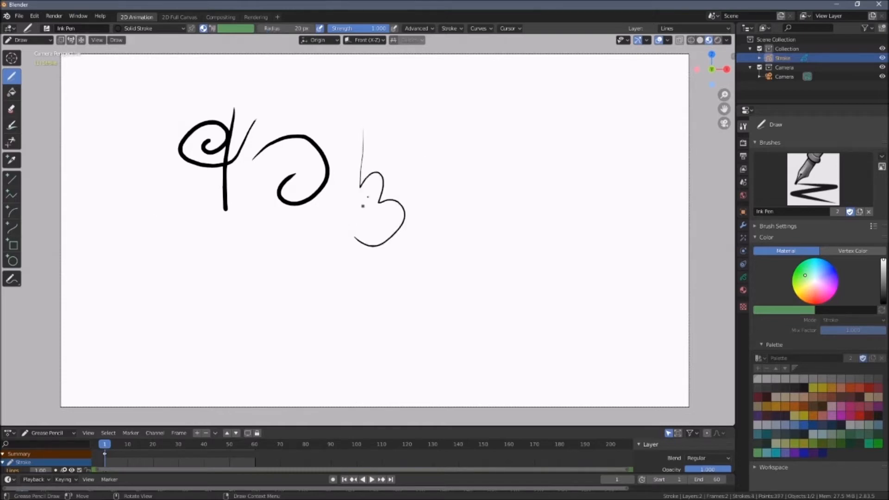
# Toggle pressure sensitivity for the brush radius and draw a long curl, a wavy line and overlapping loops to compare
pyautogui.click(320, 28)
pyautogui.moveTo(340, 95)
pyautogui.mouseDown()
pyautogui.moveTo(469, 195)
pyautogui.moveTo(452, 171)
pyautogui.mouseUp()
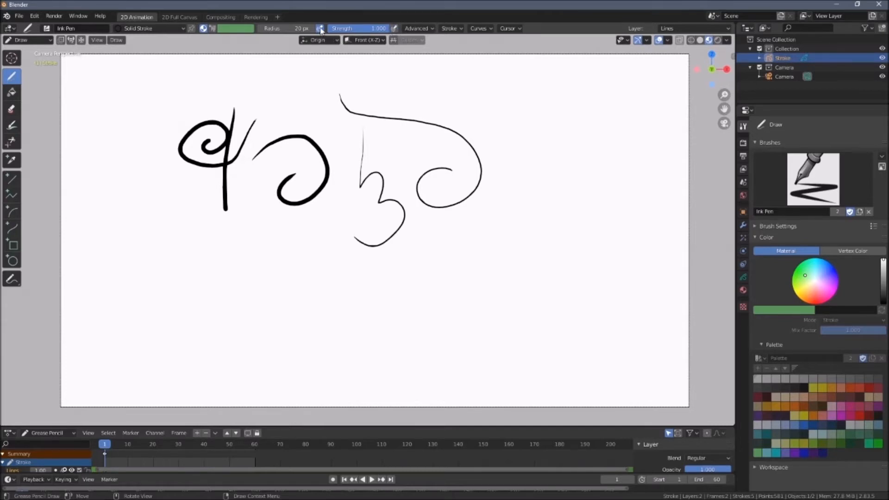
pyautogui.moveTo(159, 104)
pyautogui.mouseDown()
pyautogui.moveTo(143, 157)
pyautogui.moveTo(168, 225)
pyautogui.moveTo(218, 309)
pyautogui.moveTo(280, 340)
pyautogui.mouseUp()
pyautogui.moveTo(327, 301)
pyautogui.mouseDown()
pyautogui.moveTo(333, 255)
pyautogui.moveTo(296, 278)
pyautogui.mouseUp()
pyautogui.moveTo(303, 206)
pyautogui.mouseDown()
pyautogui.moveTo(288, 207)
pyautogui.moveTo(313, 289)
pyautogui.moveTo(327, 239)
pyautogui.mouseUp()
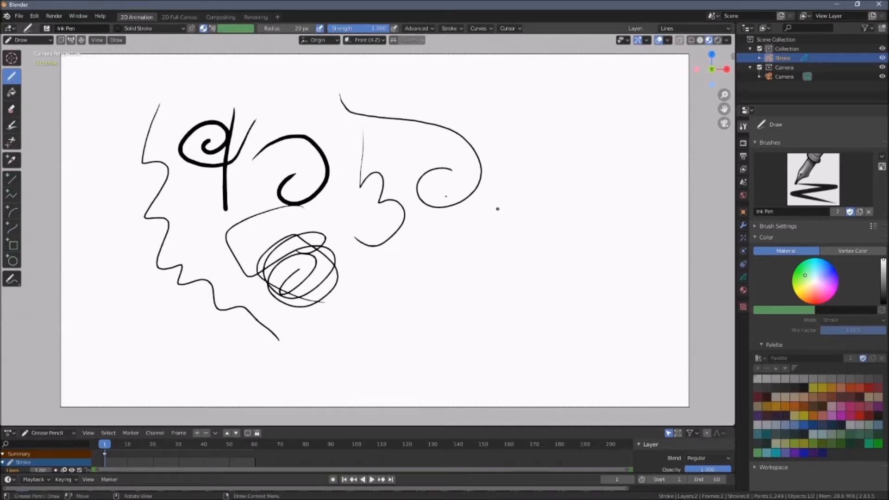
# Switch the brush to vertex color, pick orange from the palette, and draw two orange strokes near the middle
pyautogui.click(213, 28)
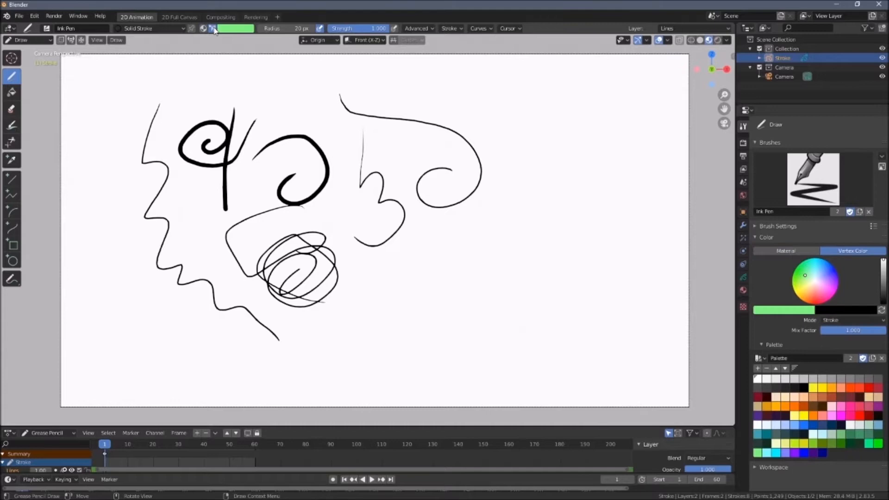
pyautogui.click(230, 29)
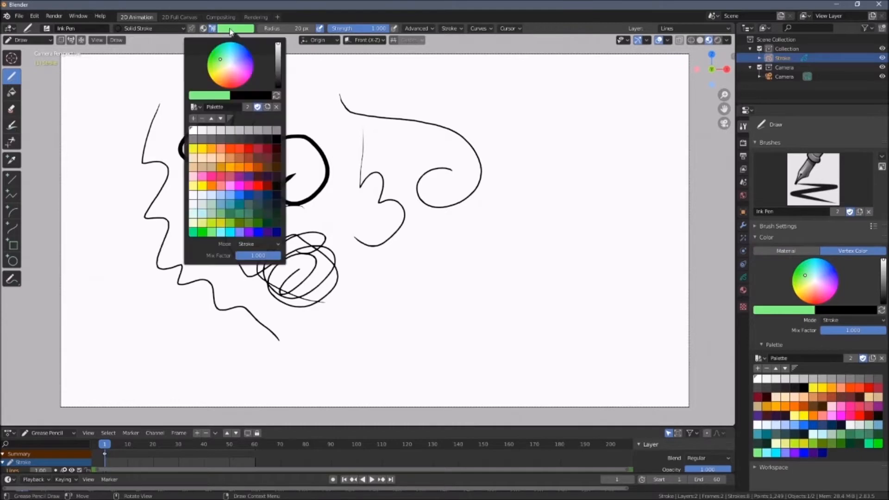
pyautogui.click(230, 70)
pyautogui.moveTo(225, 67)
pyautogui.mouseDown()
pyautogui.moveTo(239, 62)
pyautogui.moveTo(231, 60)
pyautogui.moveTo(243, 72)
pyautogui.mouseUp()
pyautogui.click(239, 167)
pyautogui.moveTo(304, 92); pyautogui.dragTo(329, 150)
pyautogui.moveTo(331, 107)
pyautogui.mouseDown()
pyautogui.moveTo(357, 175)
pyautogui.moveTo(377, 180)
pyautogui.moveTo(382, 199)
pyautogui.mouseUp()
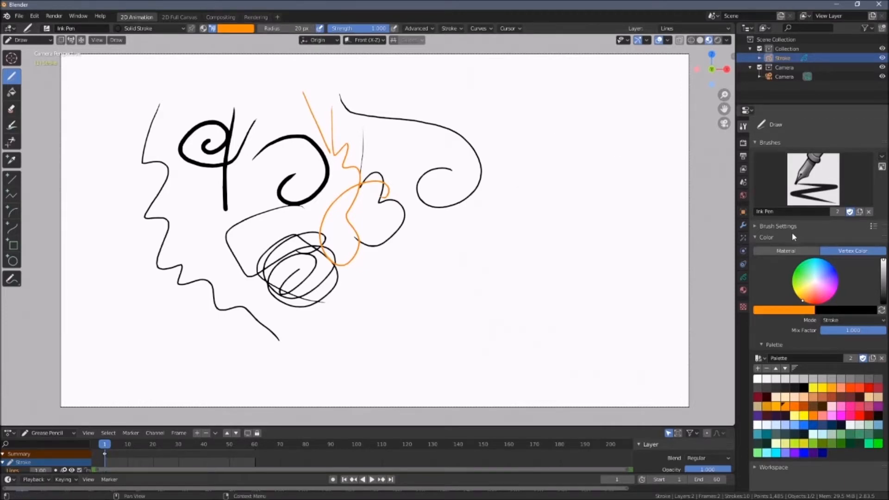
# Enlarge the dope sheet to show the layer rows, and add a new Grease Pencil layer named draft
pyautogui.click(742, 277)
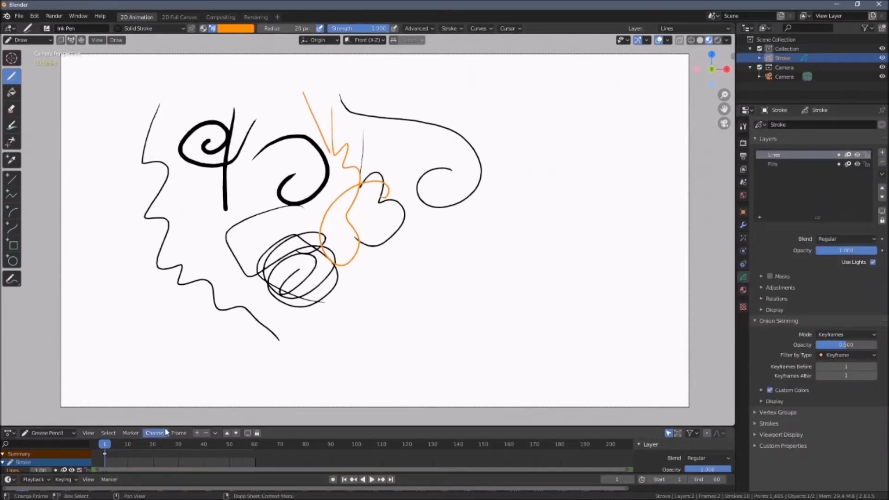
pyautogui.moveTo(278, 426); pyautogui.dragTo(278, 383)
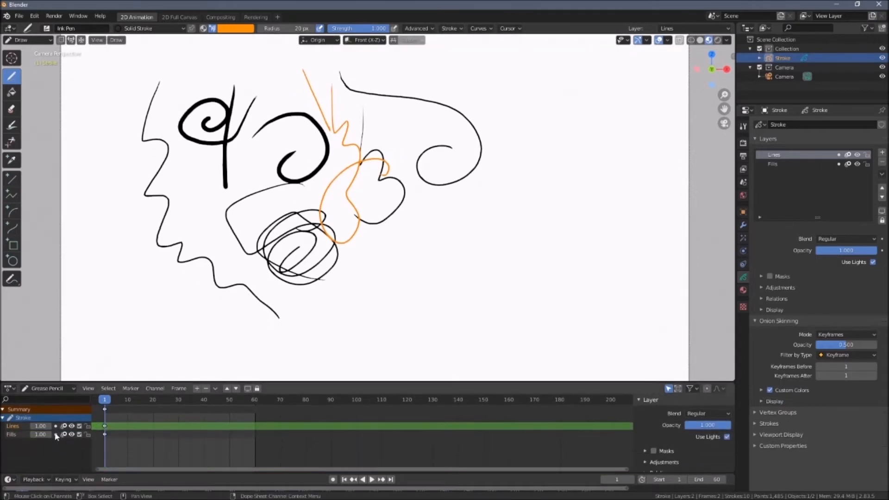
pyautogui.click(883, 154)
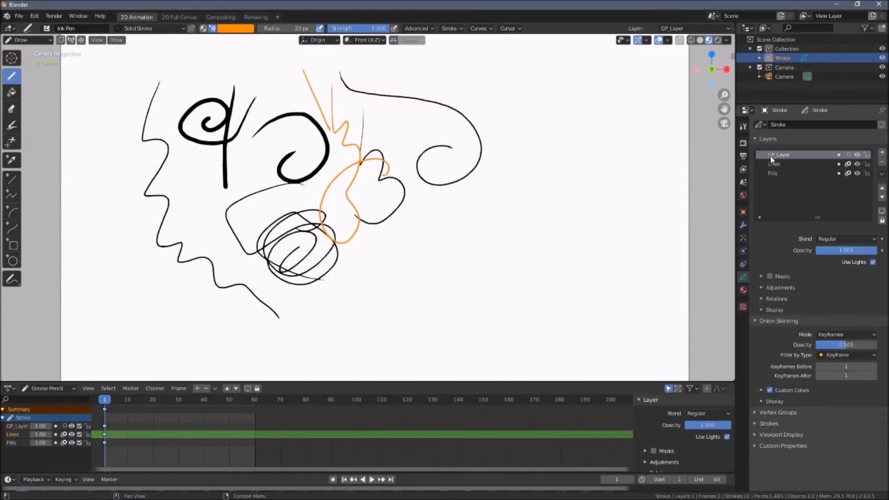
pyautogui.click(785, 156)
pyautogui.doubleClick(786, 156)
pyautogui.press('BackSpace')
pyautogui.press('Return')
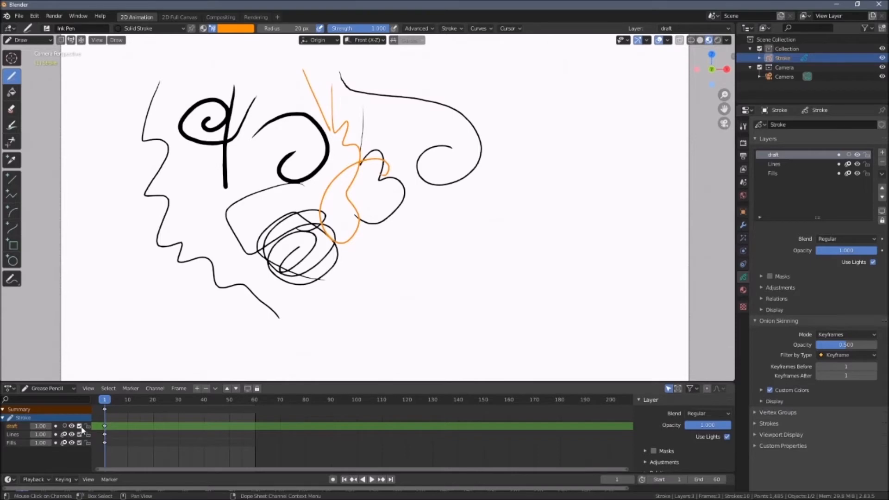
# Enable masks on the draft layer, and move it below Fills and back to the top of the layer stack
pyautogui.click(56, 426)
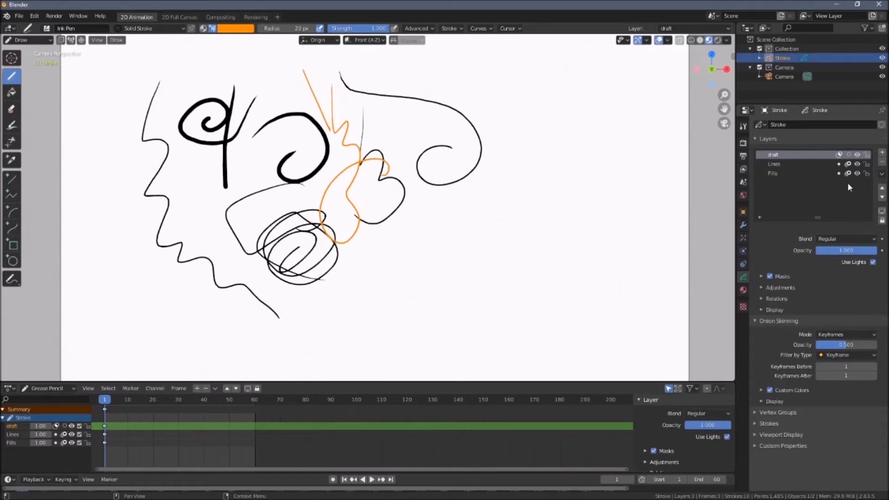
pyautogui.click(882, 197)
pyautogui.click(882, 198)
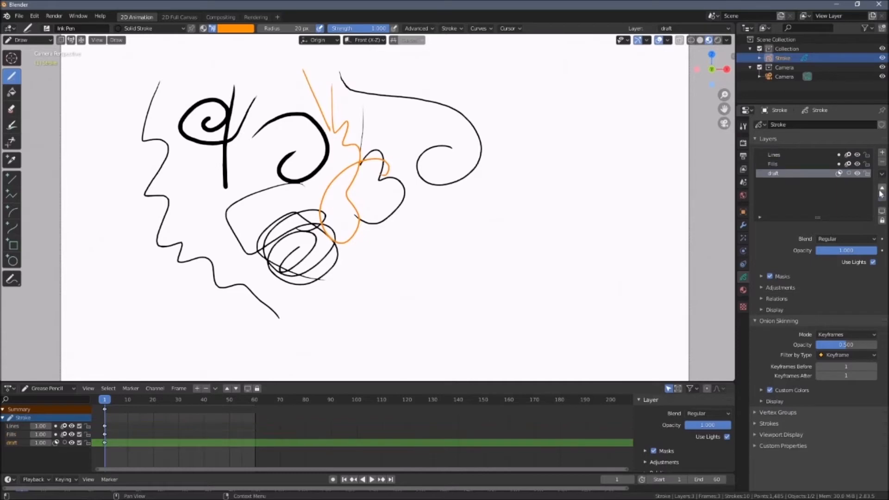
pyautogui.click(882, 188)
pyautogui.click(882, 188)
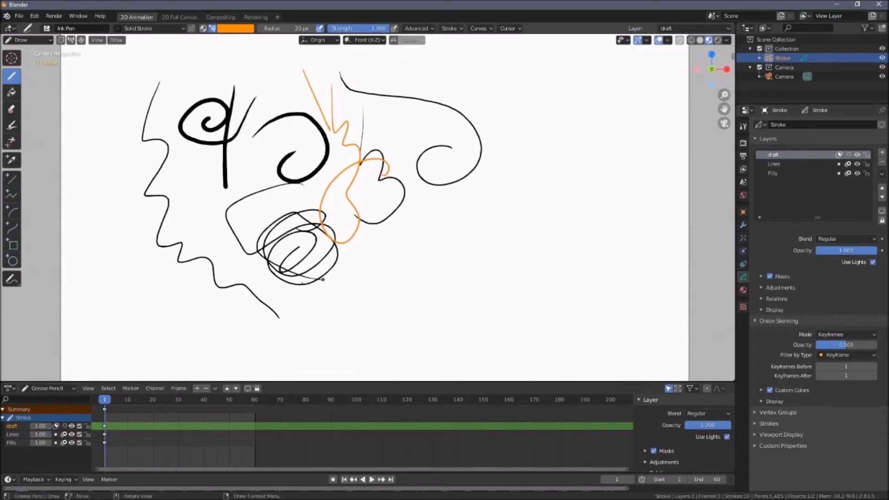
# Toggle the draft layer's masks on and off repeatedly, leaving them off
pyautogui.click(55, 426)
pyautogui.click(55, 426)
pyautogui.click(56, 427)
pyautogui.click(56, 427)
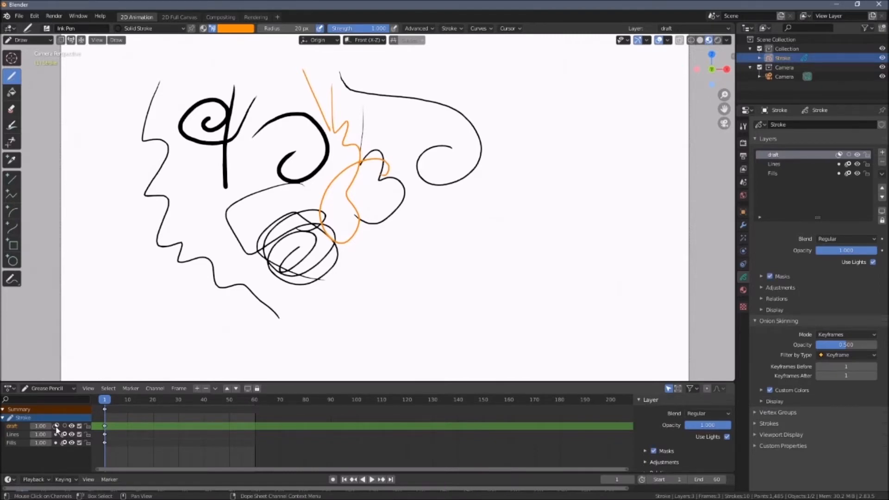
pyautogui.click(55, 427)
pyautogui.click(56, 427)
pyautogui.click(55, 427)
pyautogui.click(55, 426)
pyautogui.click(55, 426)
pyautogui.click(55, 427)
pyautogui.click(56, 427)
pyautogui.click(56, 427)
pyautogui.click(56, 427)
# Toggle onion skinning for the draft layer, leaving it on
pyautogui.click(65, 426)
pyautogui.click(65, 426)
pyautogui.click(65, 427)
pyautogui.click(65, 427)
pyautogui.click(65, 426)
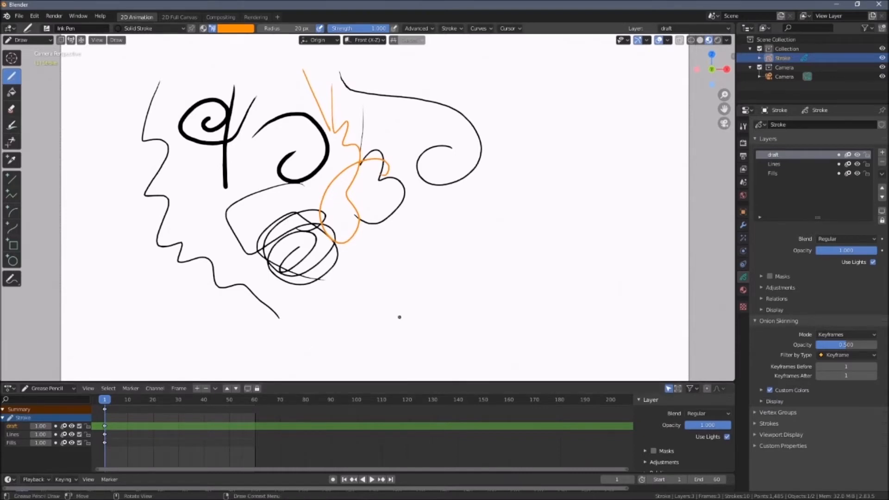
# Draw an orange wavy stroke on the draft layer at frame 1 and a shorter one at frame 11
pyautogui.moveTo(358, 267)
pyautogui.mouseDown()
pyautogui.moveTo(385, 321)
pyautogui.moveTo(465, 311)
pyautogui.mouseUp()
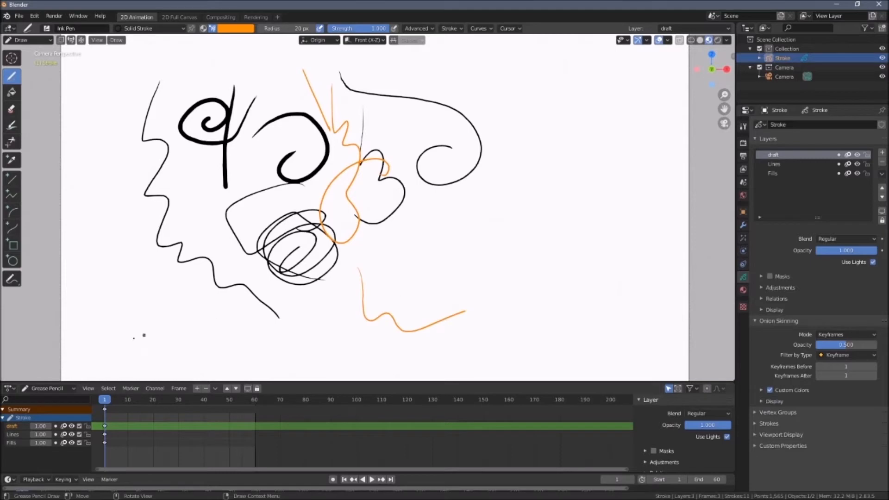
pyautogui.moveTo(106, 399); pyautogui.dragTo(130, 400)
pyautogui.moveTo(422, 273); pyautogui.dragTo(485, 293)
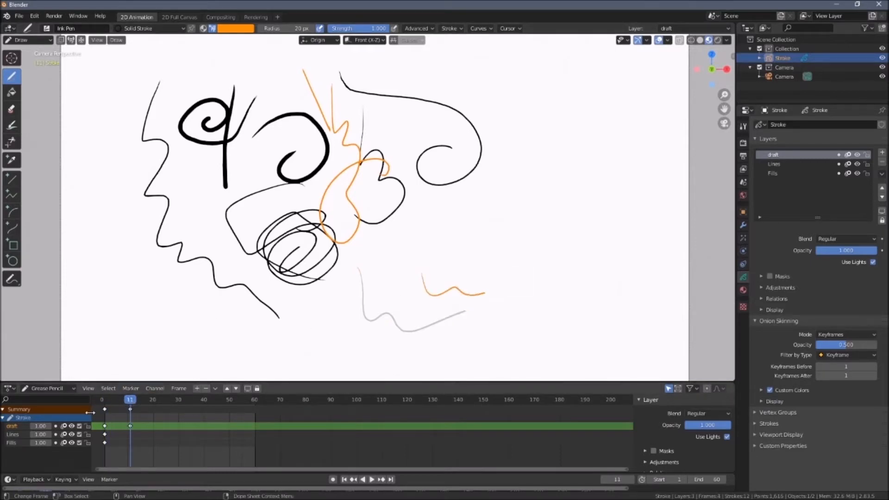
# Test the draft layer's onion skinning, visibility and lock by switching each one and restoring it
pyautogui.click(64, 426)
pyautogui.click(65, 426)
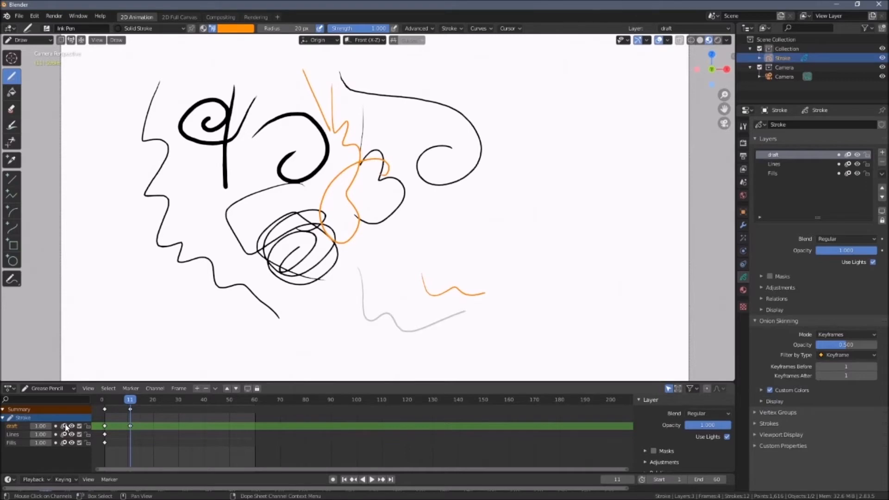
pyautogui.click(65, 426)
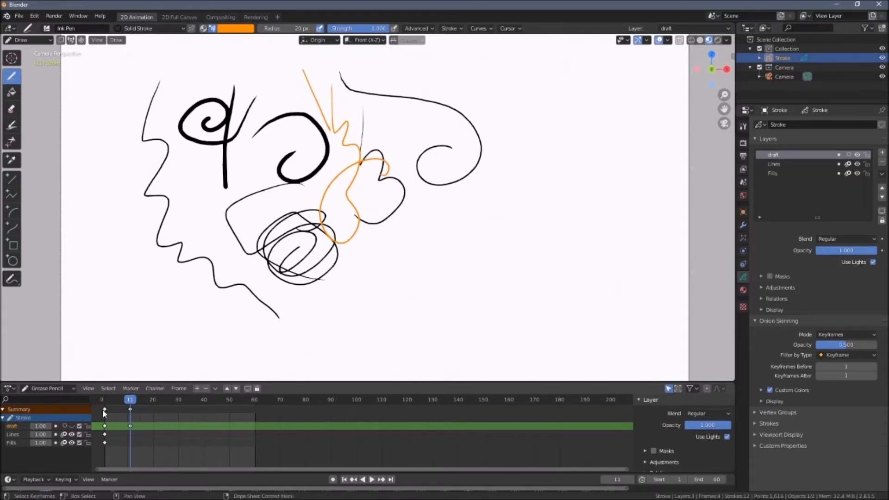
pyautogui.click(72, 426)
pyautogui.click(64, 426)
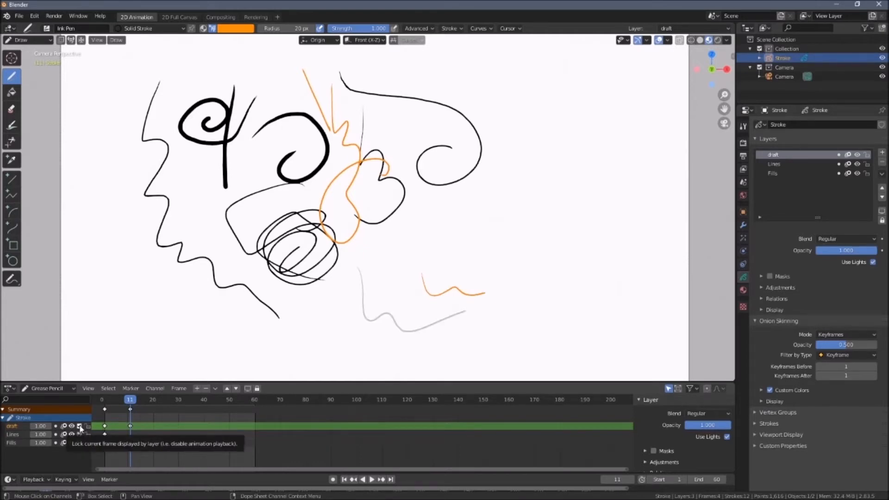
pyautogui.click(88, 426)
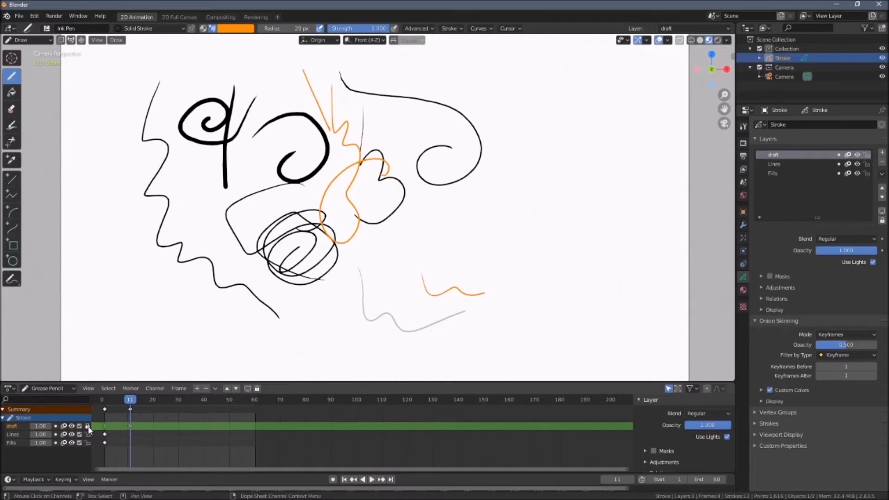
pyautogui.click(88, 425)
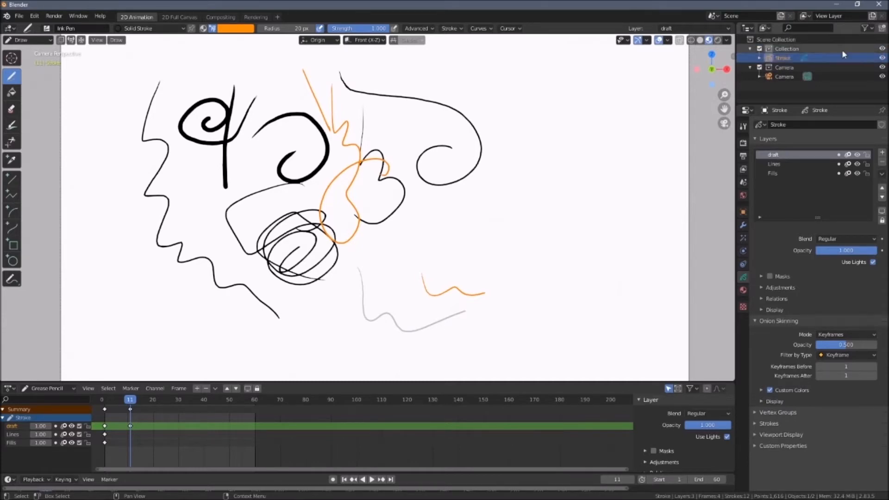
# Expand the Stroke object and its data in the outliner down to its individual layers
pyautogui.click(760, 58)
pyautogui.click(768, 68)
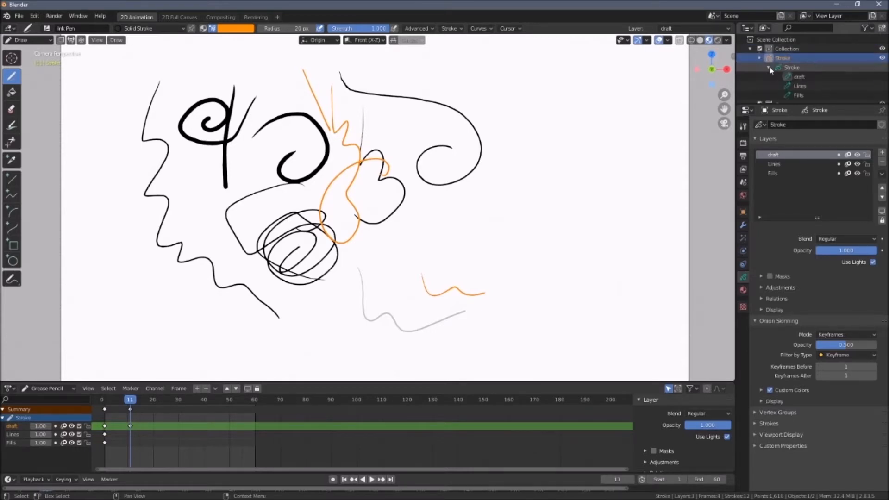
# Collapse the Stroke object's hierarchy in the outliner
pyautogui.scroll(-2, 770, 66)
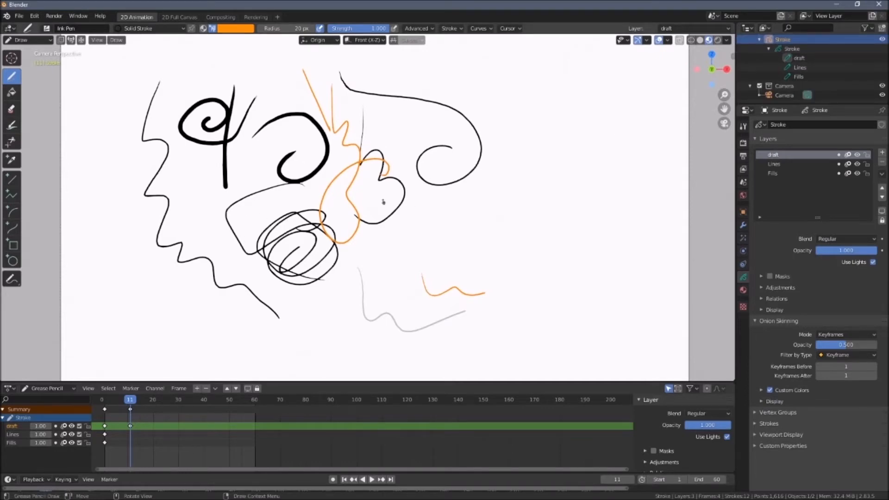
pyautogui.scroll(2, 790, 58)
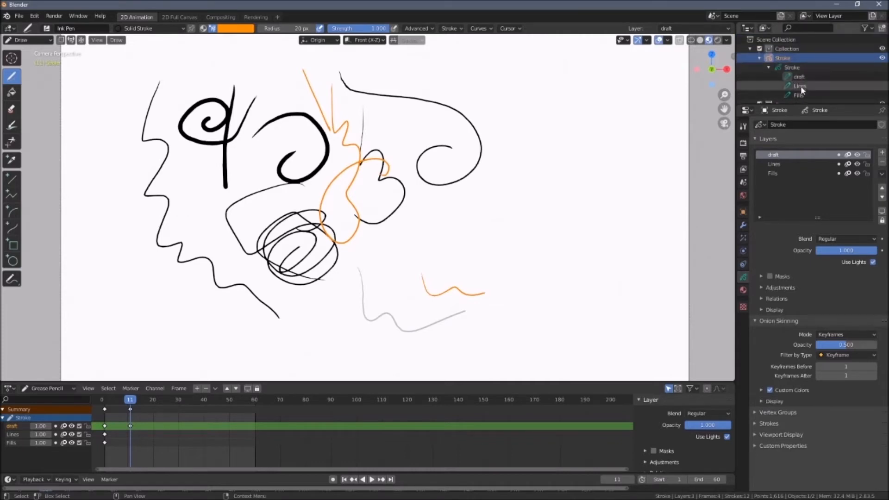
pyautogui.click(759, 59)
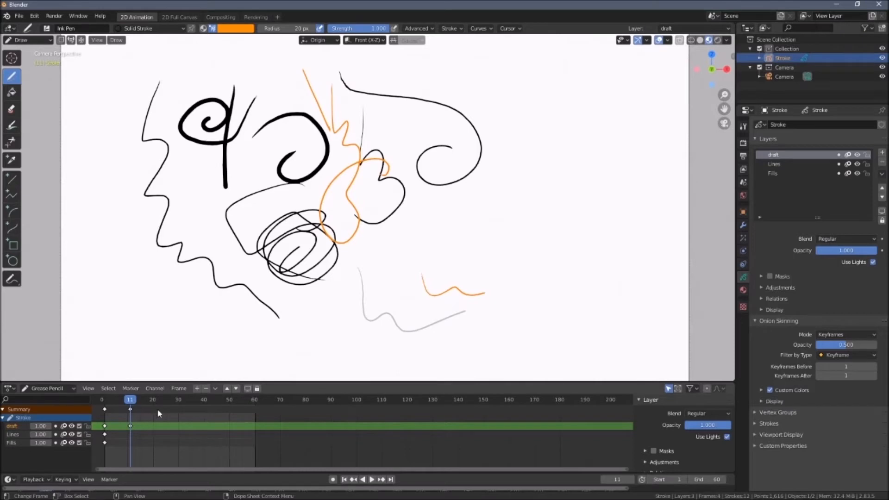
# Draw a large, slightly open orange oval and a smaller closed circle beneath it on the draft layer at frame 11
pyautogui.moveTo(326, 382); pyautogui.dragTo(326, 429)
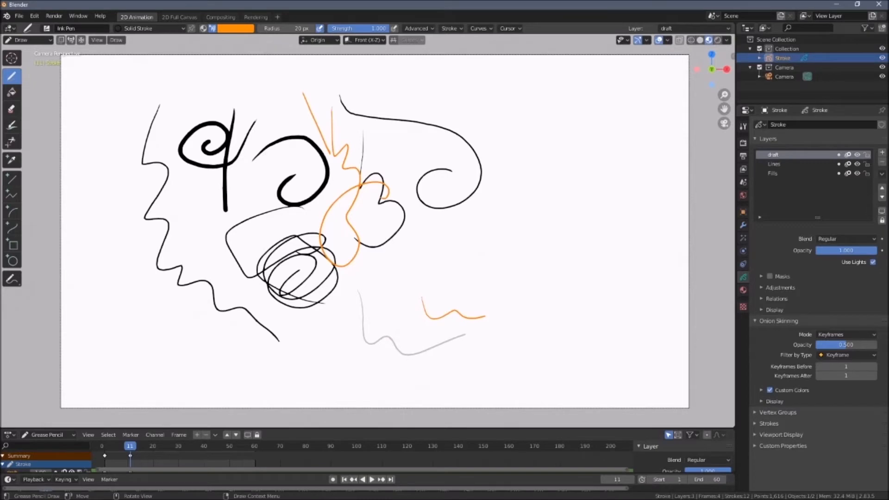
pyautogui.click(47, 28)
pyautogui.click(180, 28)
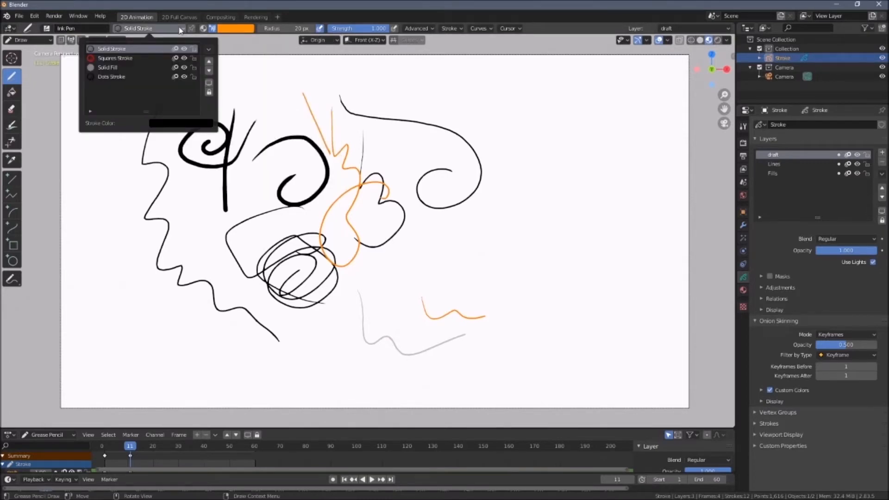
pyautogui.click(180, 29)
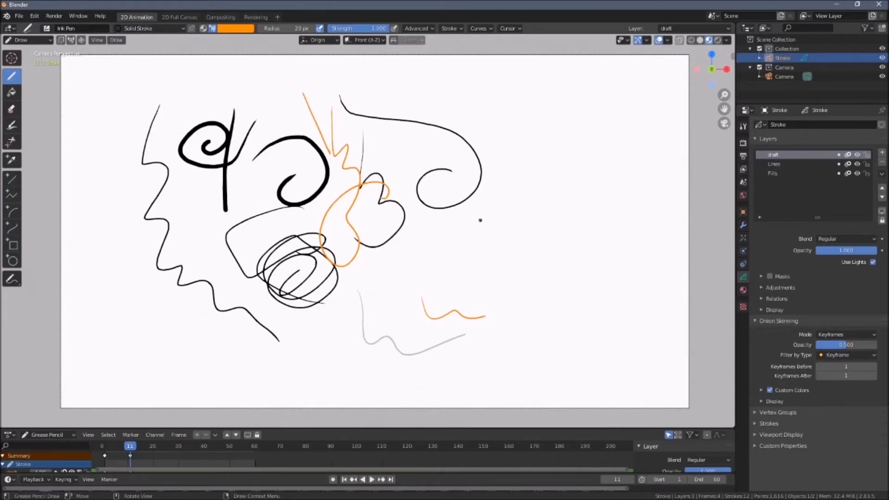
pyautogui.moveTo(532, 116)
pyautogui.mouseDown()
pyautogui.moveTo(523, 124)
pyautogui.moveTo(558, 241)
pyautogui.moveTo(581, 98)
pyautogui.moveTo(530, 116)
pyautogui.mouseUp()
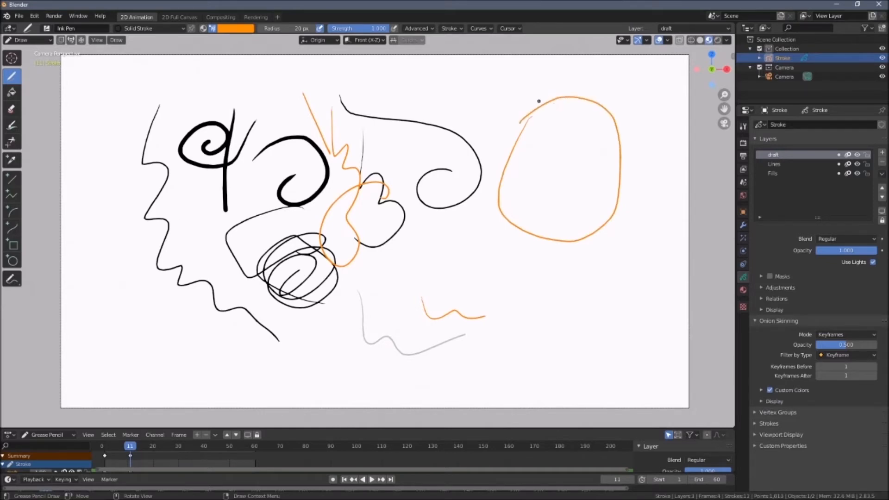
pyautogui.moveTo(574, 268)
pyautogui.mouseDown()
pyautogui.moveTo(519, 311)
pyautogui.moveTo(608, 313)
pyautogui.moveTo(564, 265)
pyautogui.mouseUp()
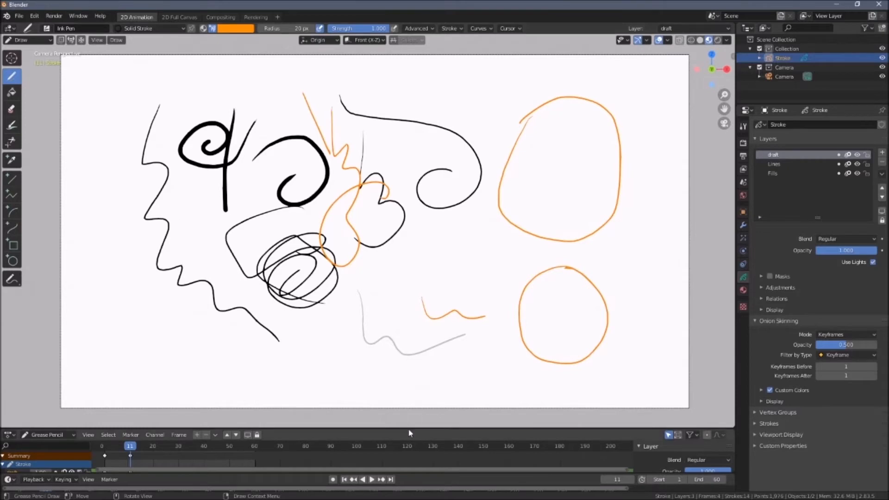
# Fill the small orange circle with tan on the Fills layer using the Solid Fill material, and check it with the draft layer hidden
pyautogui.moveTo(410, 425); pyautogui.dragTo(415, 353)
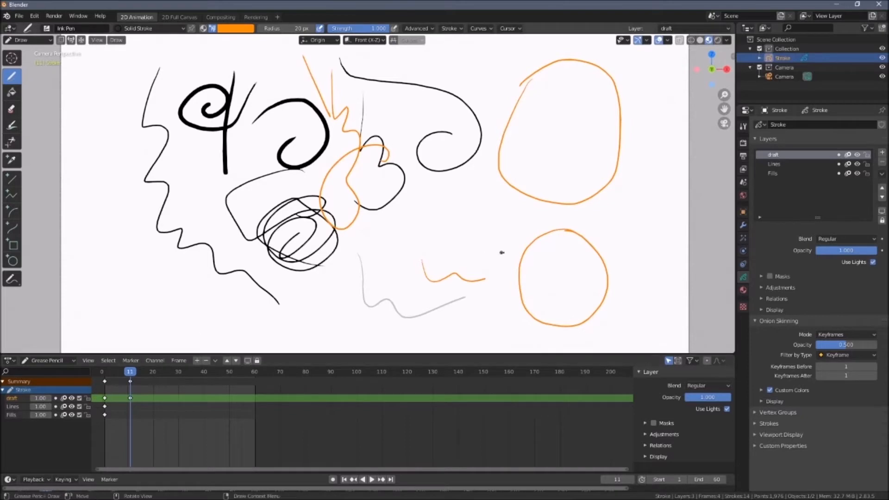
pyautogui.click(12, 414)
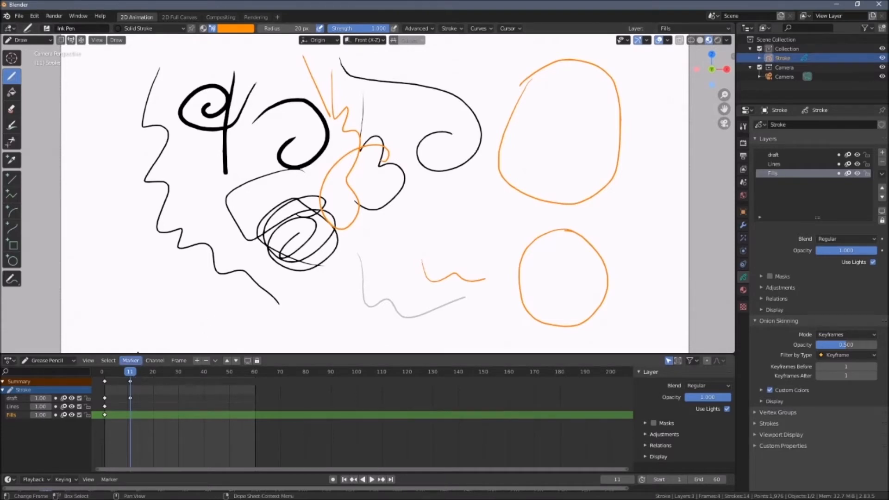
pyautogui.click(180, 29)
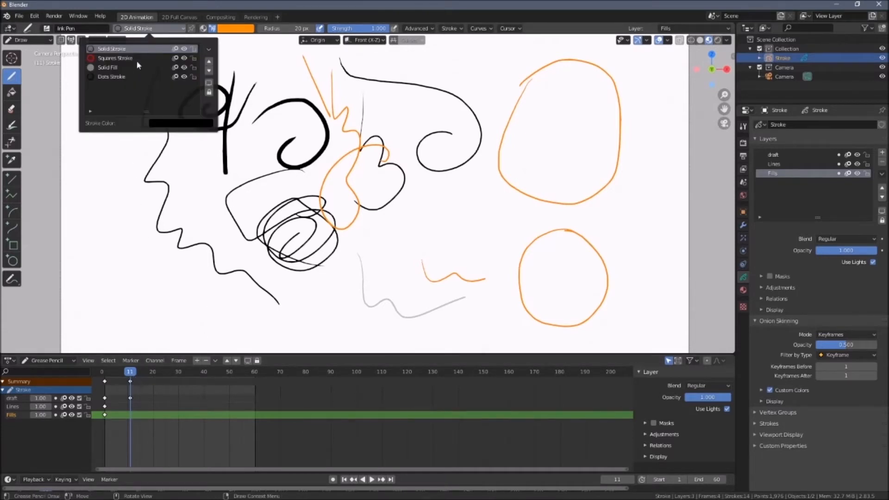
pyautogui.click(122, 69)
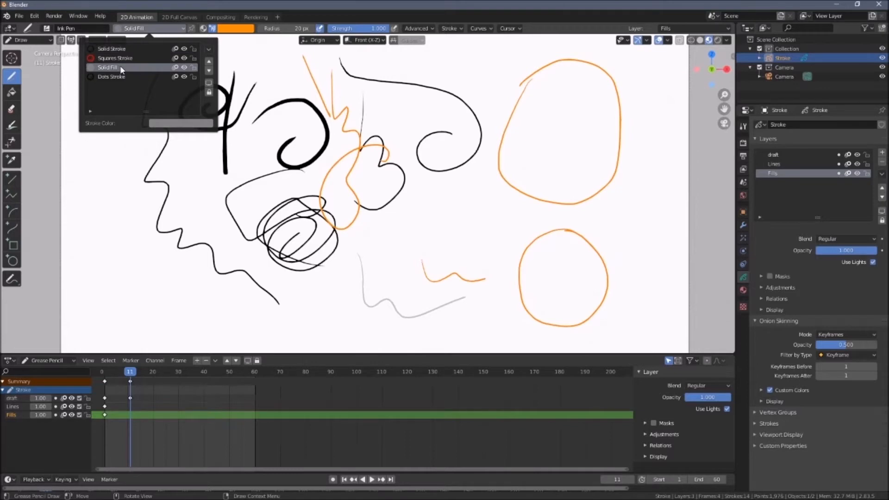
pyautogui.click(17, 93)
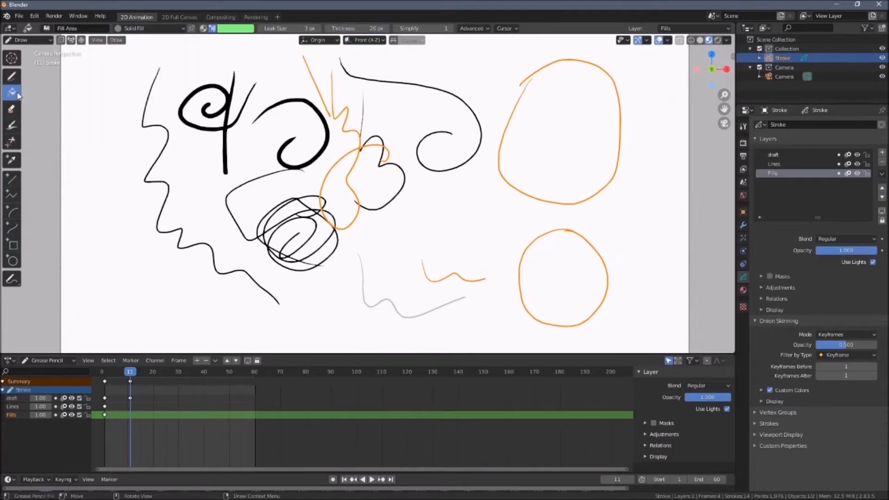
pyautogui.click(229, 29)
pyautogui.click(215, 166)
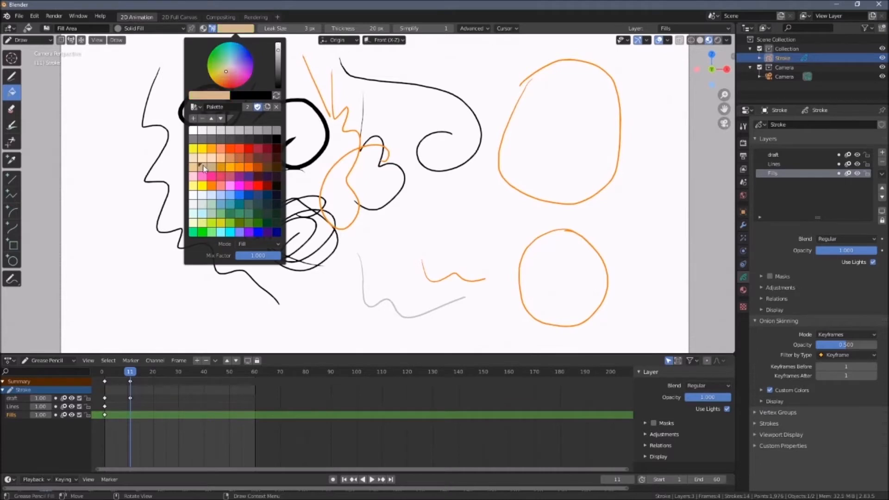
pyautogui.click(551, 272)
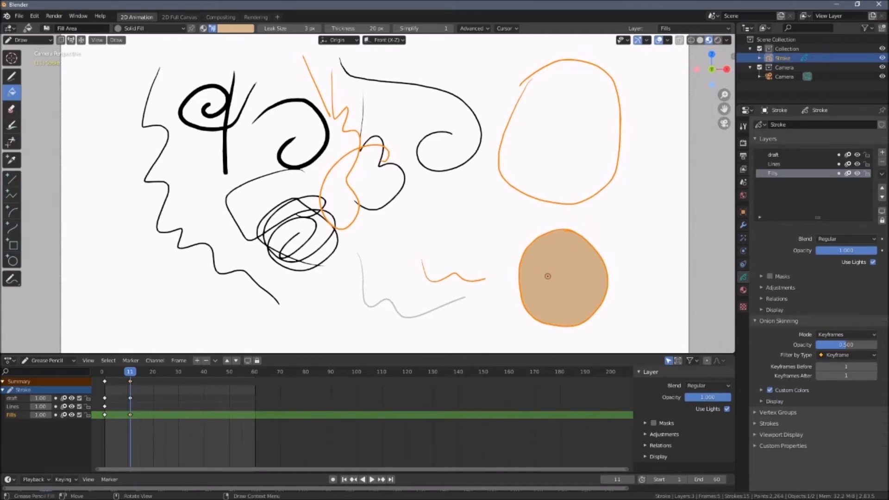
pyautogui.click(72, 398)
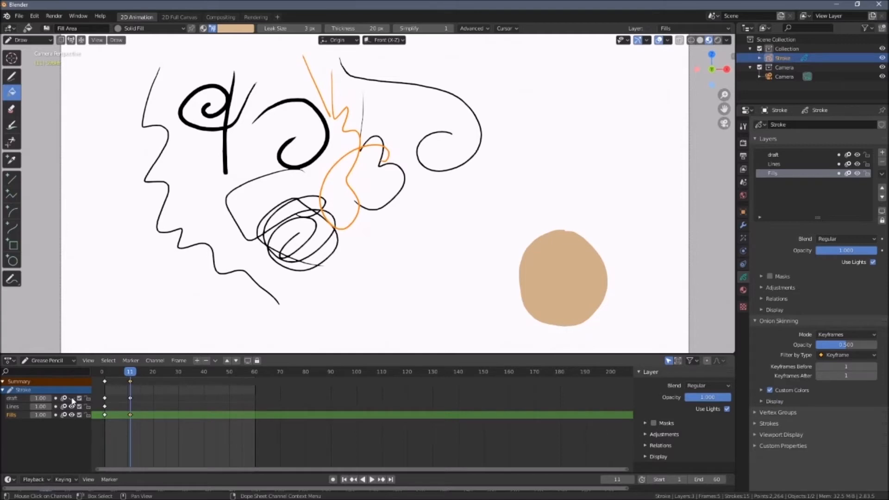
pyautogui.click(72, 398)
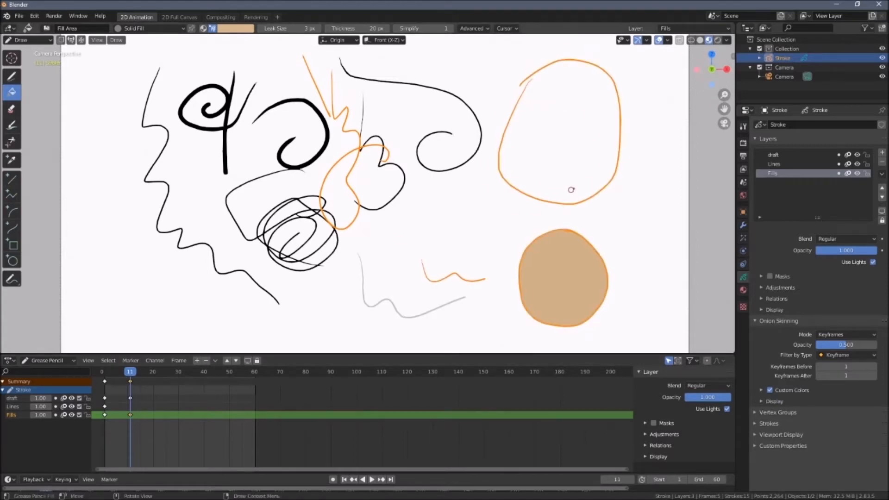
# Try filling the large open oval, undo that fill, and fill the black spiral's closed loop with tan
pyautogui.click(558, 140)
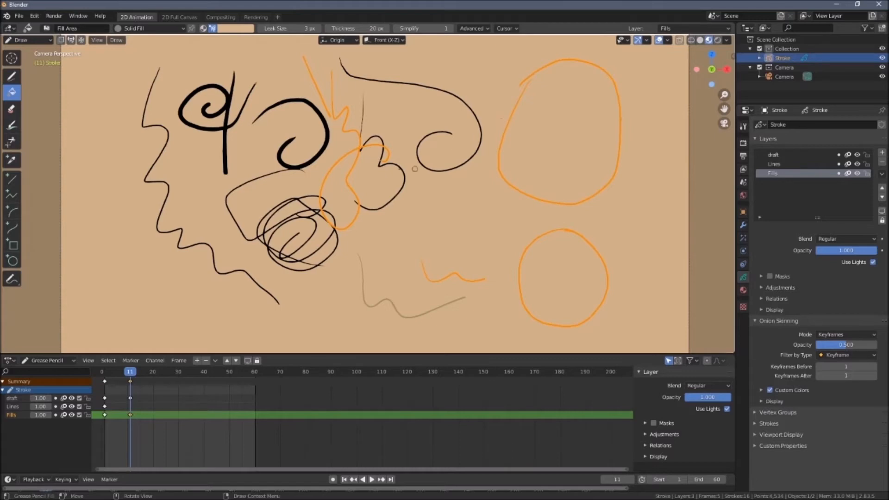
pyautogui.hotkey('ctrl', 'z')
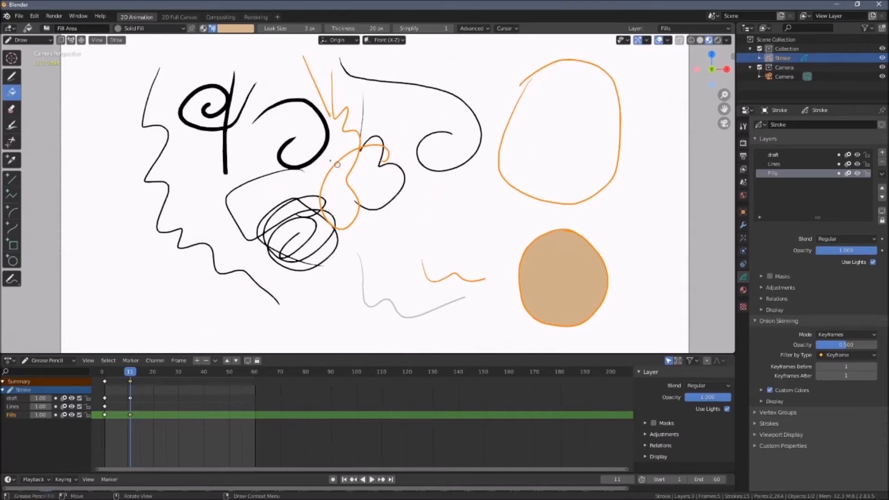
pyautogui.click(203, 100)
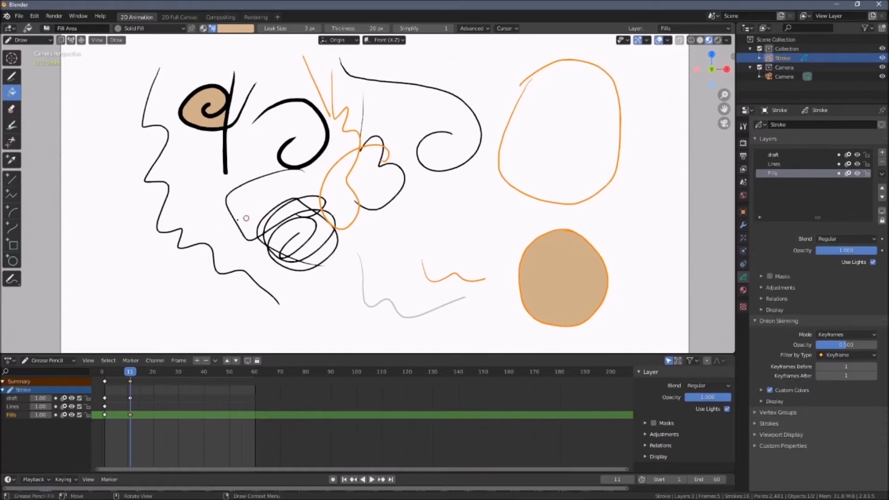
# Hide the Lines layer while keeping the draft layer visible
pyautogui.click(72, 398)
pyautogui.click(71, 399)
pyautogui.click(71, 407)
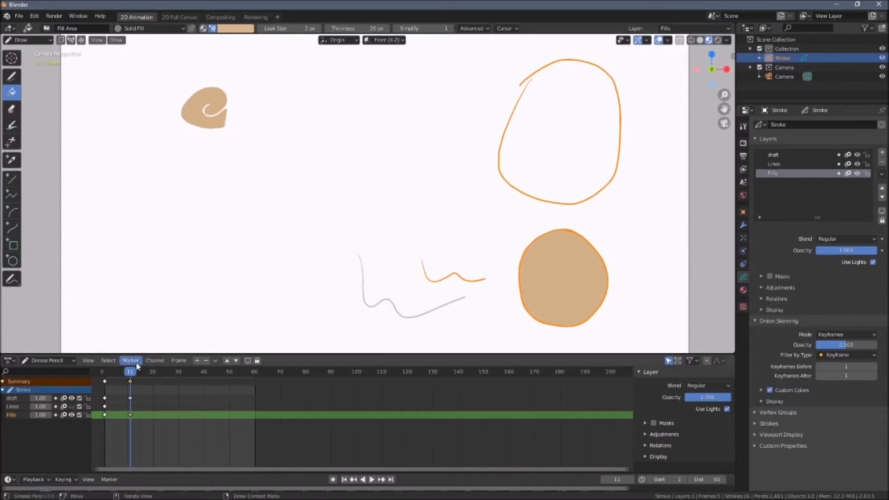
# Add a new layer above Fills and draw an orange closed ellipse on it using the Ink Pen with the Solid Stroke material
pyautogui.click(882, 153)
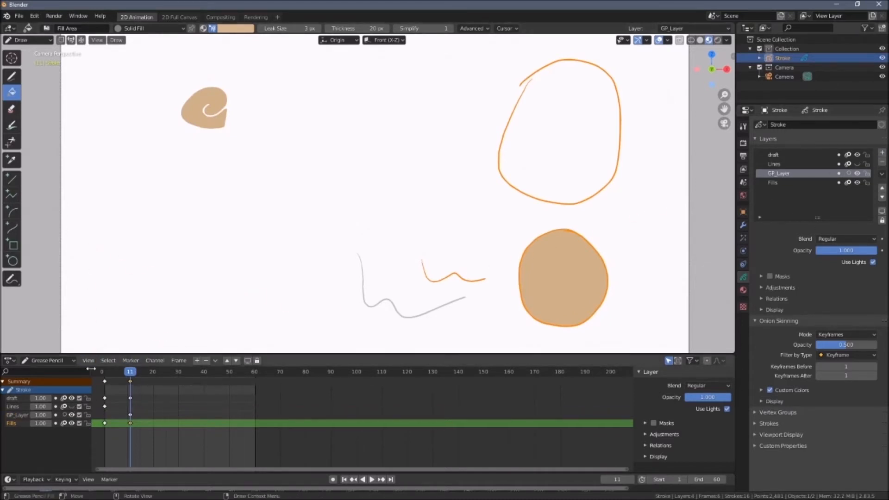
pyautogui.click(22, 413)
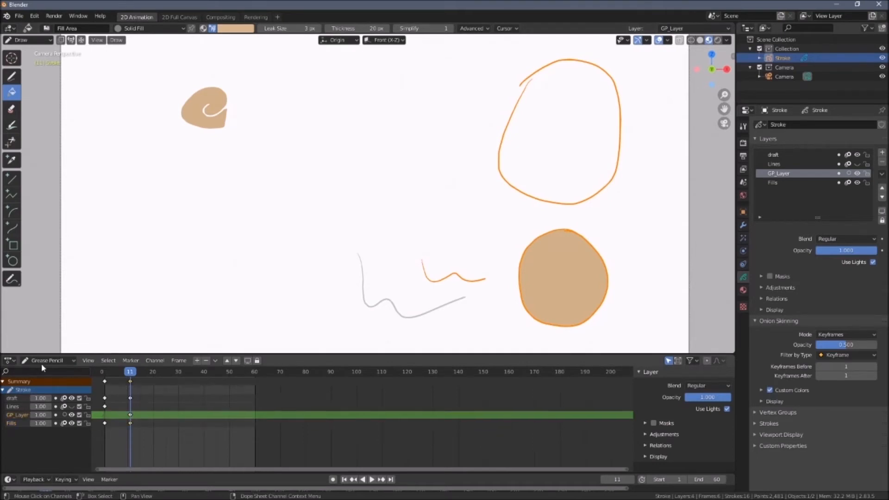
pyautogui.click(147, 28)
pyautogui.click(124, 49)
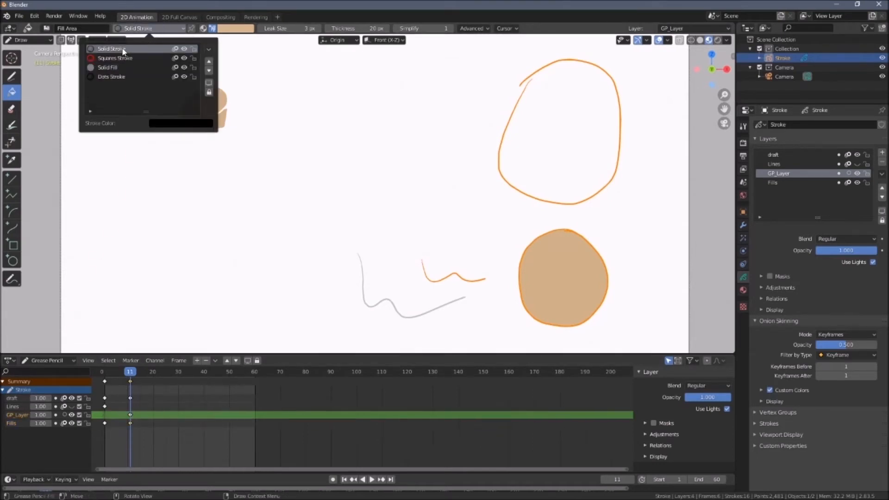
pyautogui.click(14, 75)
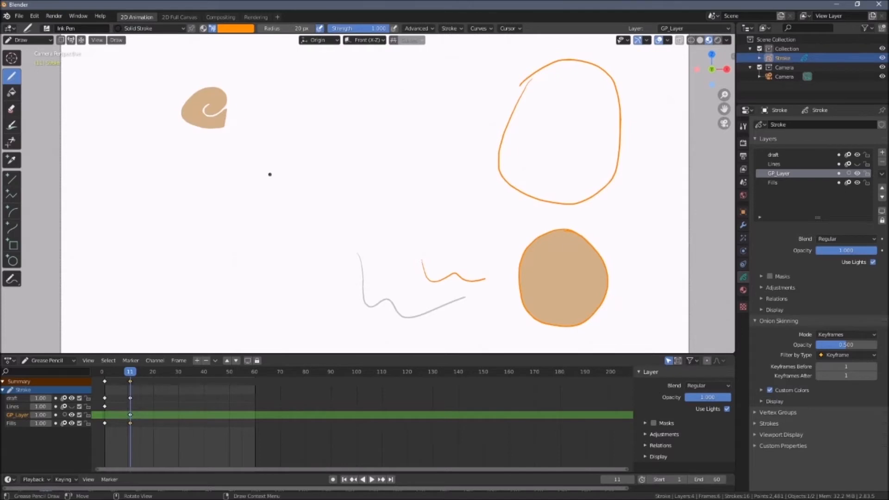
pyautogui.moveTo(326, 138)
pyautogui.mouseDown()
pyautogui.moveTo(257, 144)
pyautogui.moveTo(365, 217)
pyautogui.moveTo(340, 132)
pyautogui.moveTo(283, 135)
pyautogui.mouseUp()
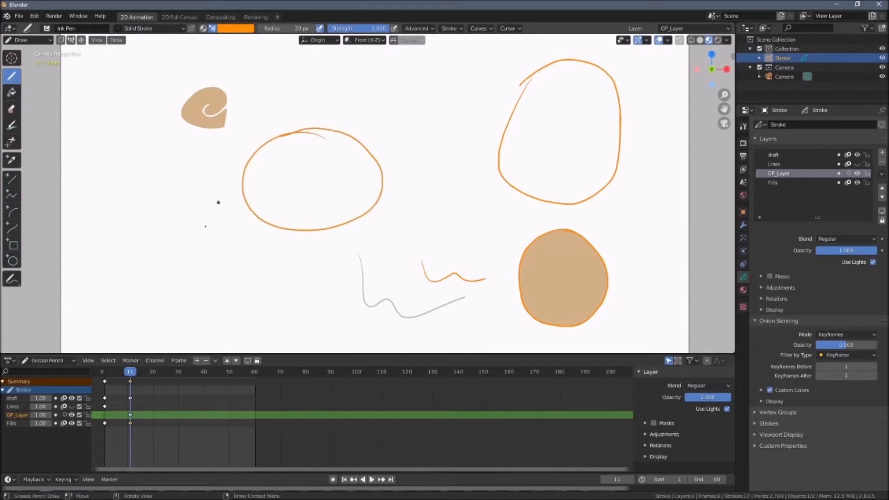
# Fill the new ellipse with tan on the Fills layer using the Fill tool and the Solid Fill material
pyautogui.click(13, 423)
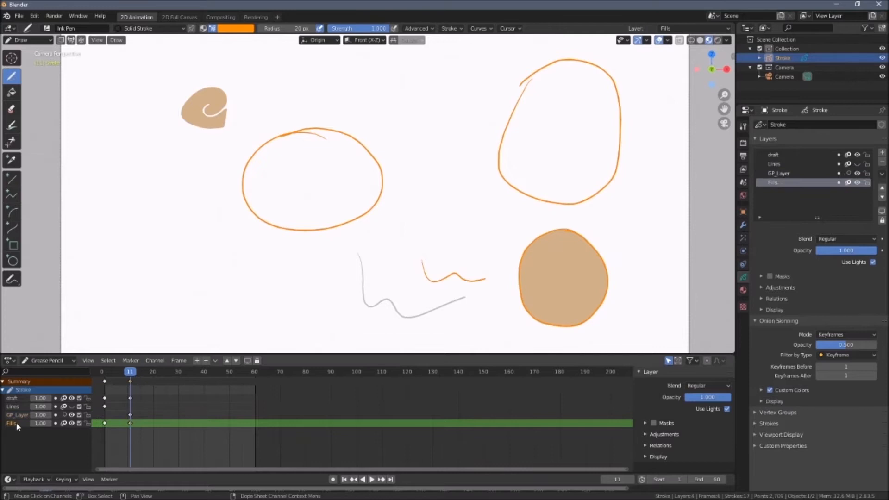
pyautogui.click(147, 30)
pyautogui.click(116, 68)
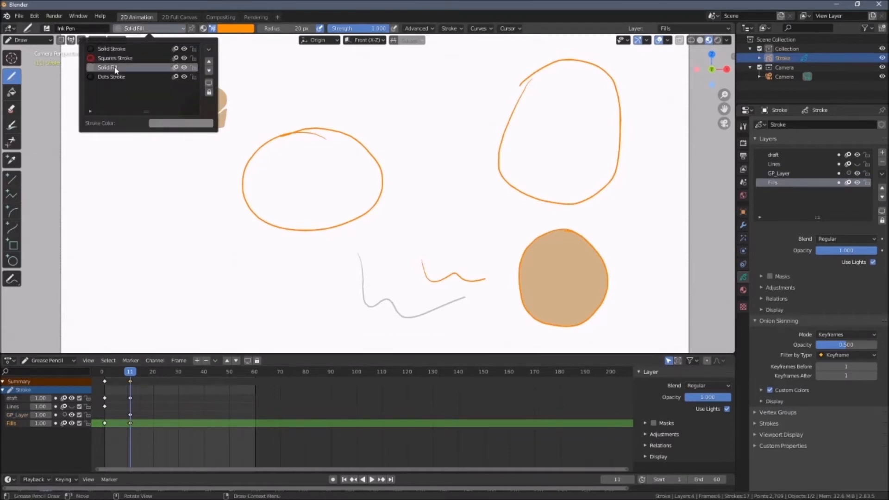
pyautogui.click(11, 91)
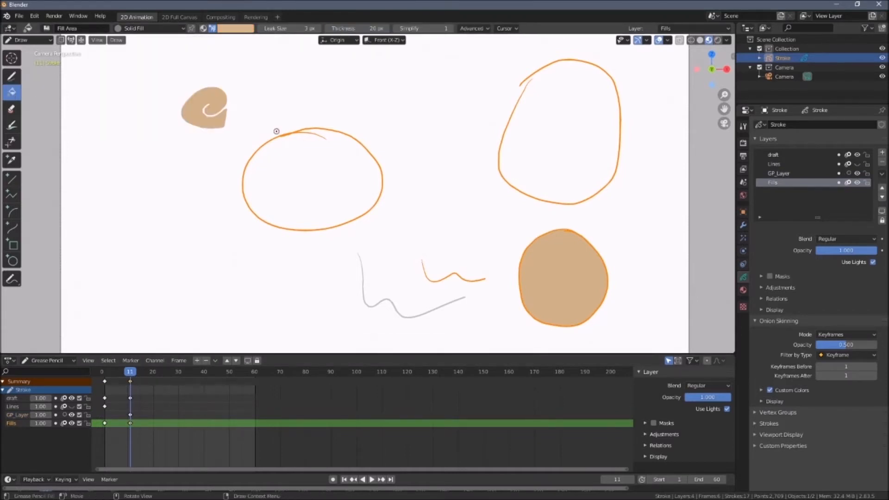
pyautogui.click(330, 177)
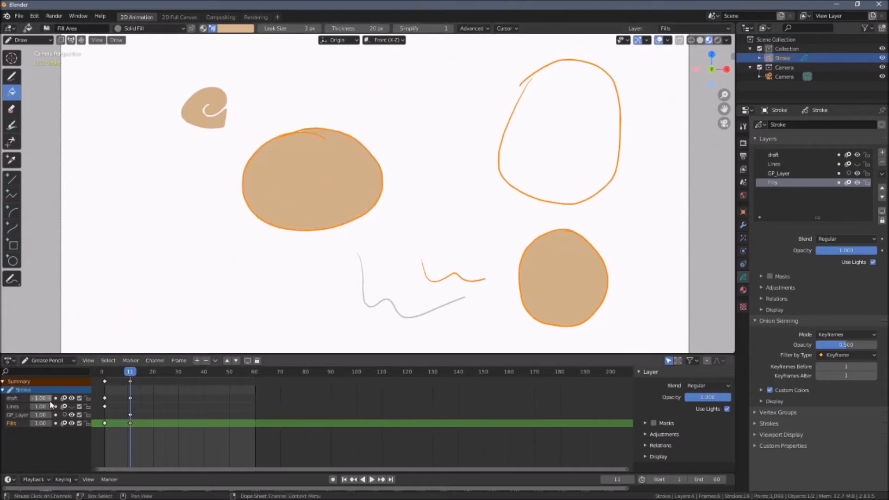
# Toggle the Lines layer's visibility repeatedly, leaving it shown, and enable onion skinning for the new layer between Lines and Fills
pyautogui.click(72, 406)
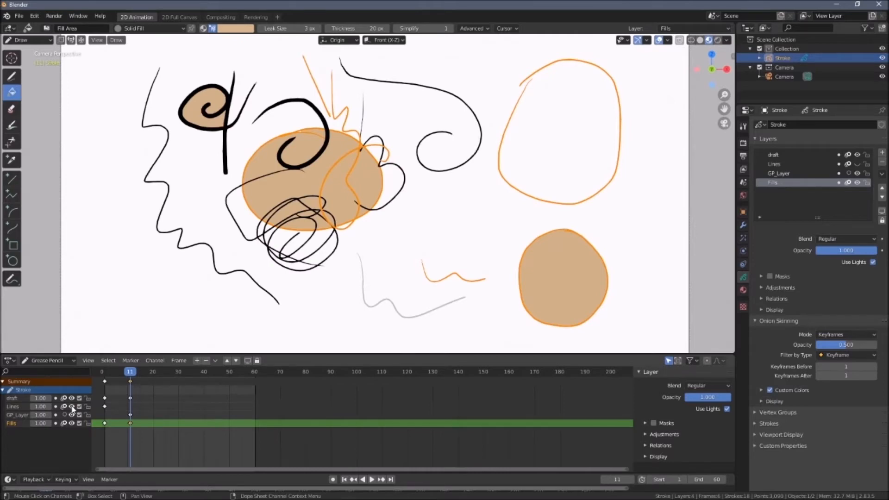
pyautogui.click(72, 407)
pyautogui.click(72, 407)
pyautogui.click(72, 406)
pyautogui.click(72, 406)
pyautogui.click(71, 406)
pyautogui.click(72, 406)
pyautogui.click(72, 406)
pyautogui.click(72, 407)
pyautogui.doubleClick(71, 406)
pyautogui.press('Escape')
pyautogui.click(71, 406)
pyautogui.click(71, 406)
pyautogui.click(72, 406)
pyautogui.click(64, 415)
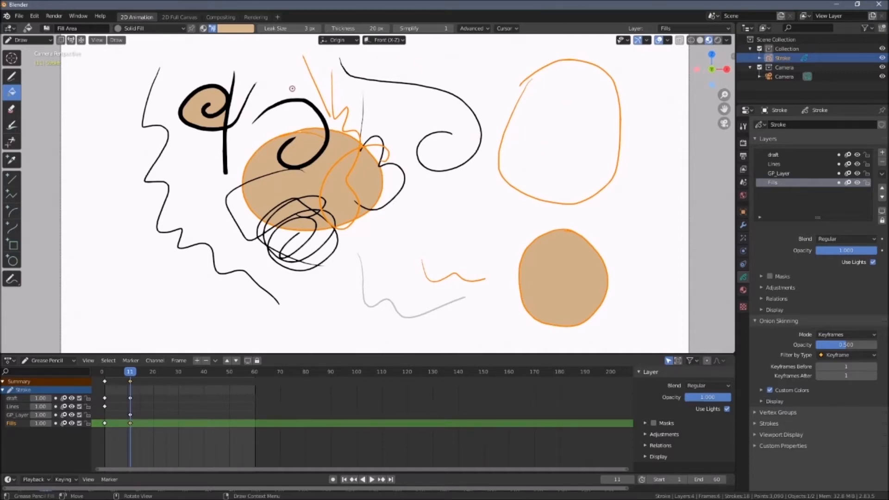
# Delete the keyframes of all layers at frame 11 and return to frame 1
pyautogui.moveTo(145, 430); pyautogui.dragTo(104, 379)
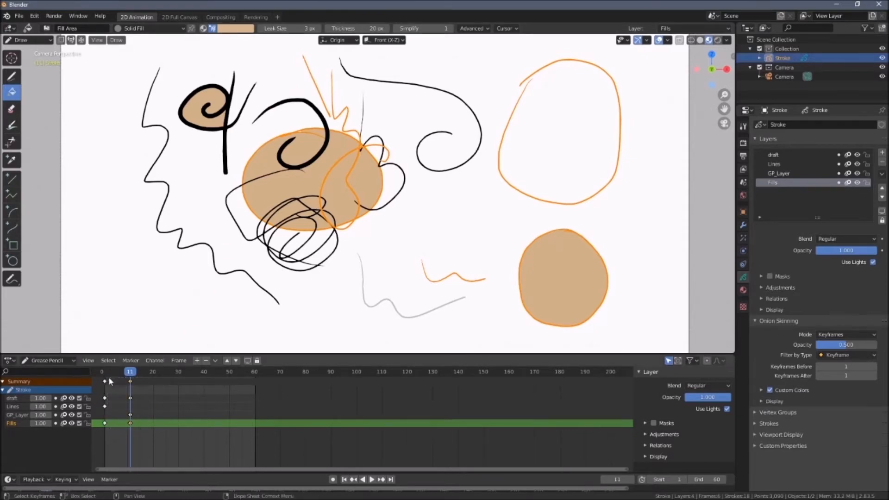
pyautogui.rightClick(132, 382)
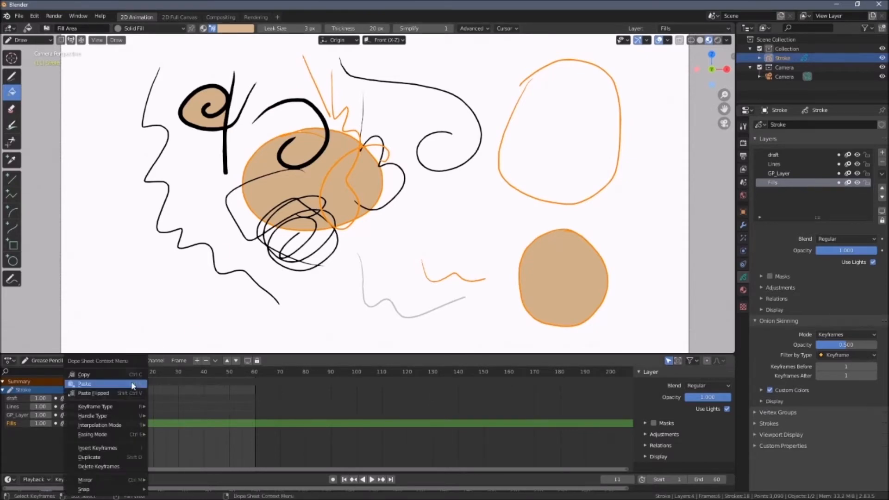
pyautogui.click(122, 467)
pyautogui.hotkey('shift', 'Left')
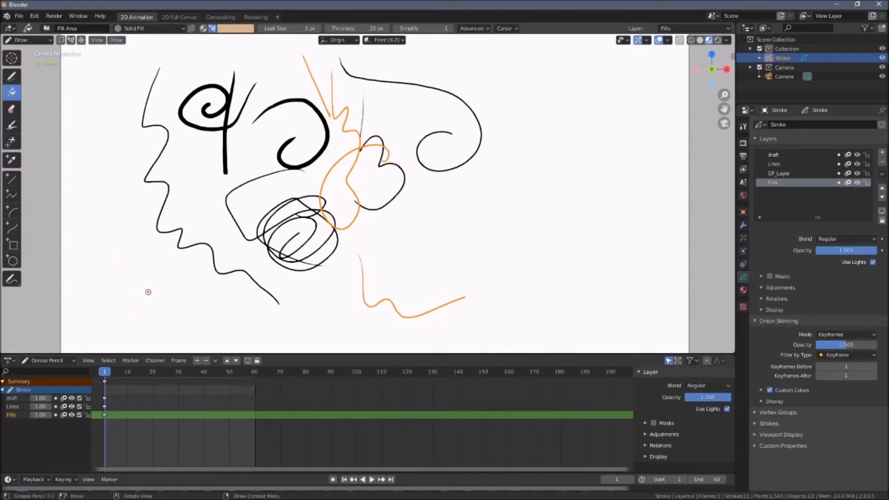
# Switch the Fill tool's material between Solid Stroke and Solid Fill, leaving Solid Stroke selected
pyautogui.click(164, 28)
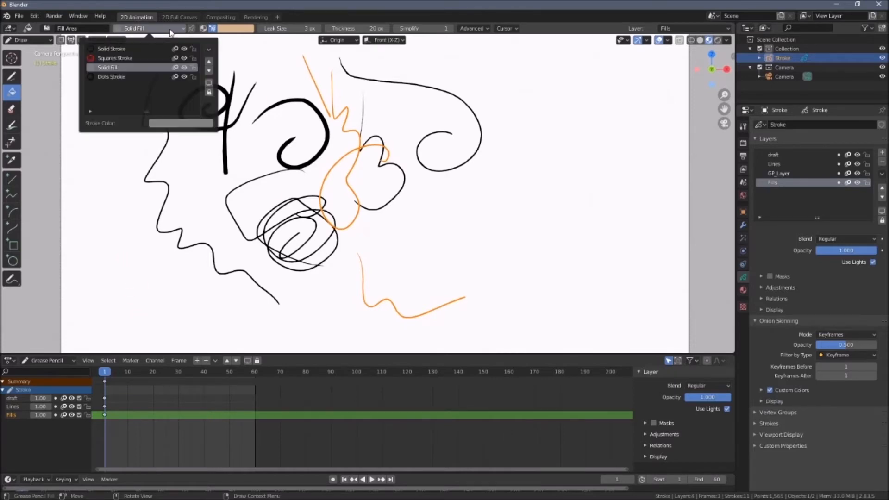
pyautogui.click(137, 48)
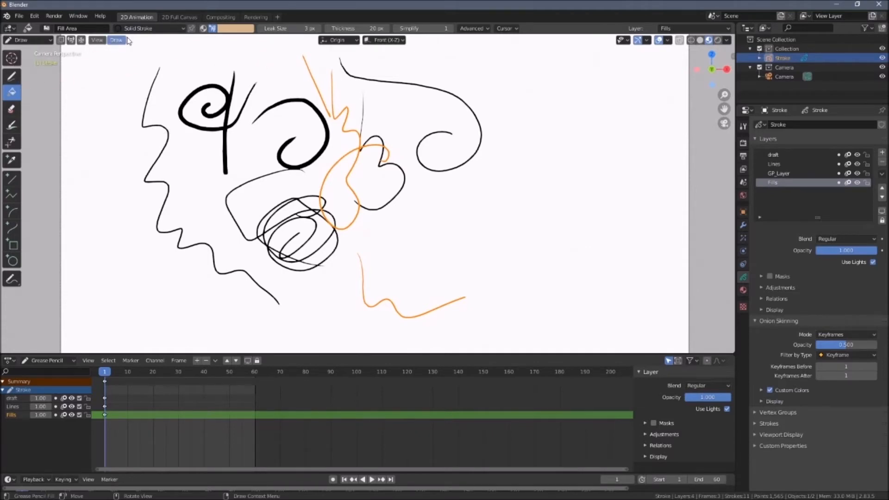
pyautogui.click(143, 29)
pyautogui.click(118, 65)
pyautogui.click(169, 29)
pyautogui.click(136, 52)
# Return to the Draw tool with the Ink Pen and set its stroke color to black
pyautogui.click(16, 75)
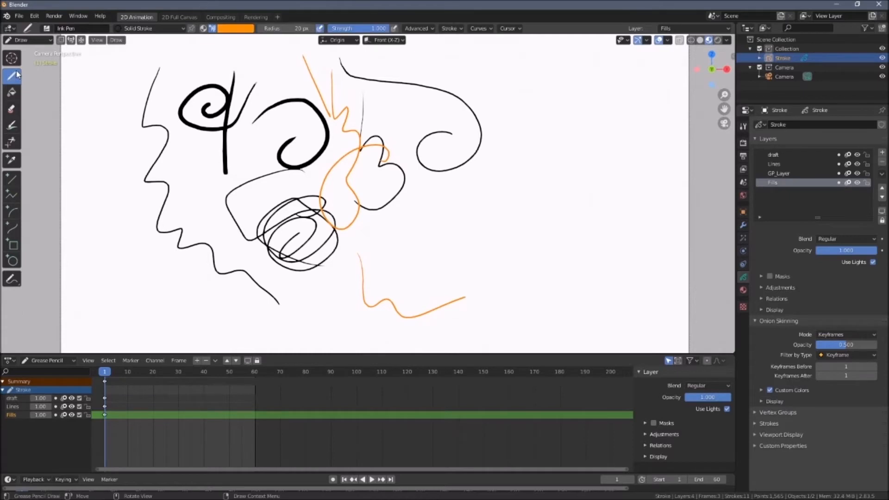
pyautogui.click(230, 30)
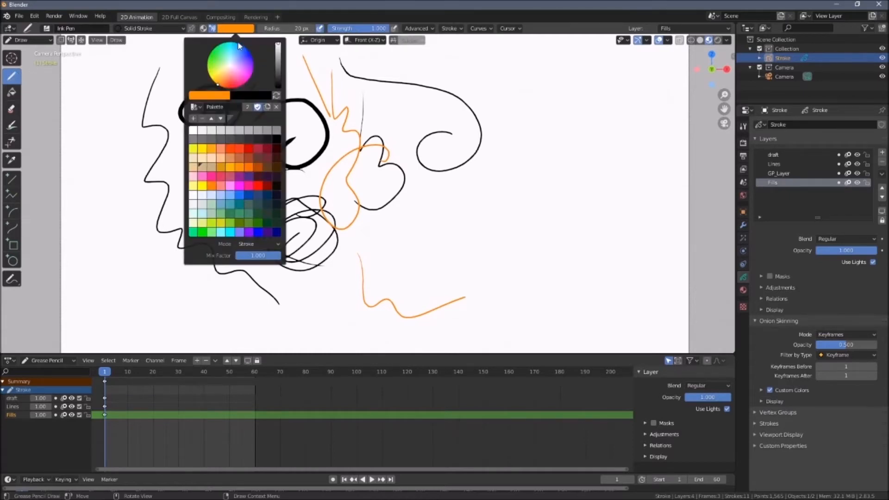
pyautogui.click(277, 139)
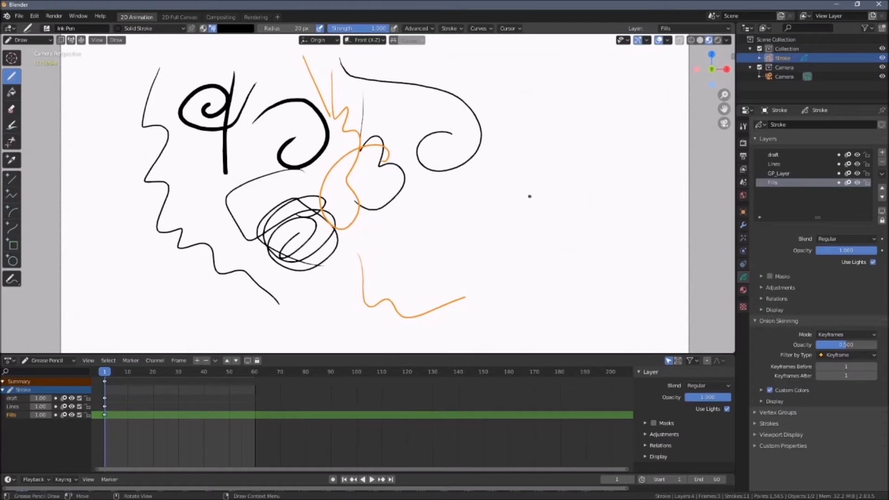
# Delete all Grease Pencil layers of the Stroke object and create one new empty layer
pyautogui.click(783, 155)
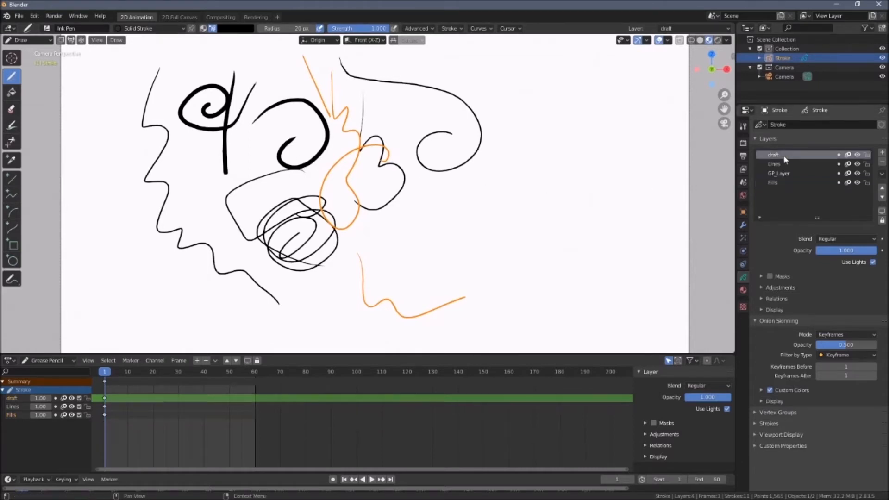
pyautogui.click(882, 165)
pyautogui.click(882, 165)
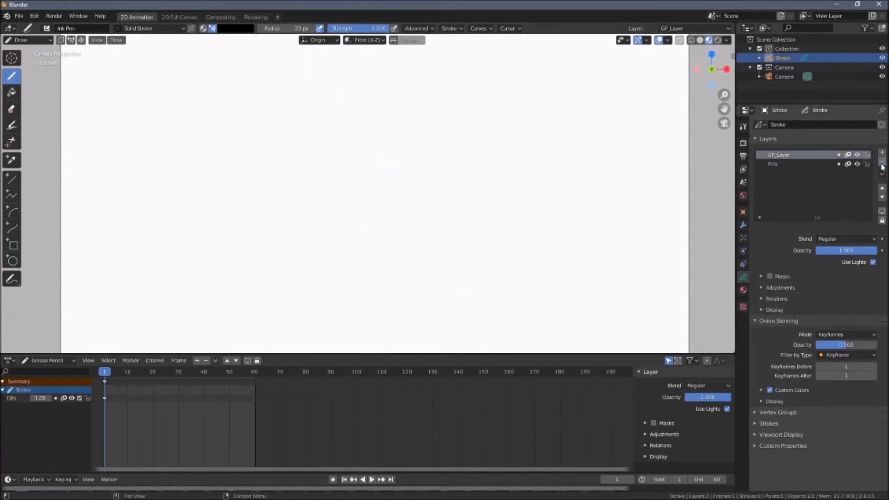
pyautogui.click(882, 164)
pyautogui.click(881, 164)
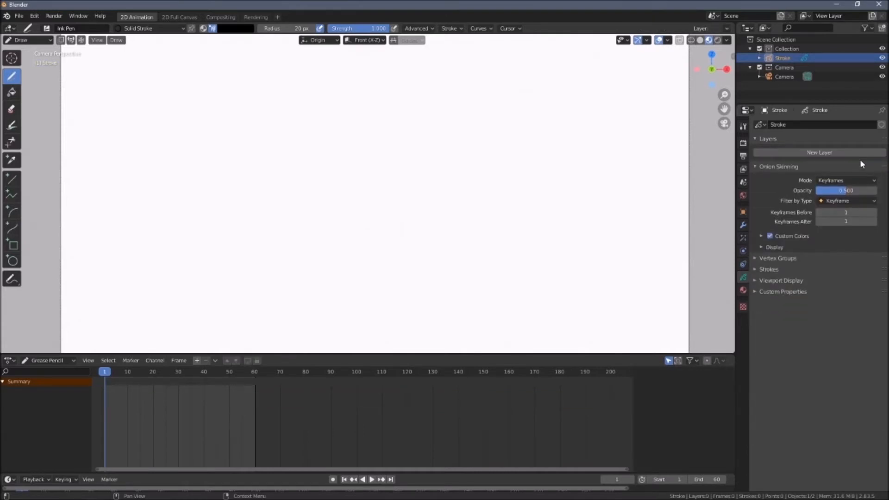
pyautogui.click(816, 154)
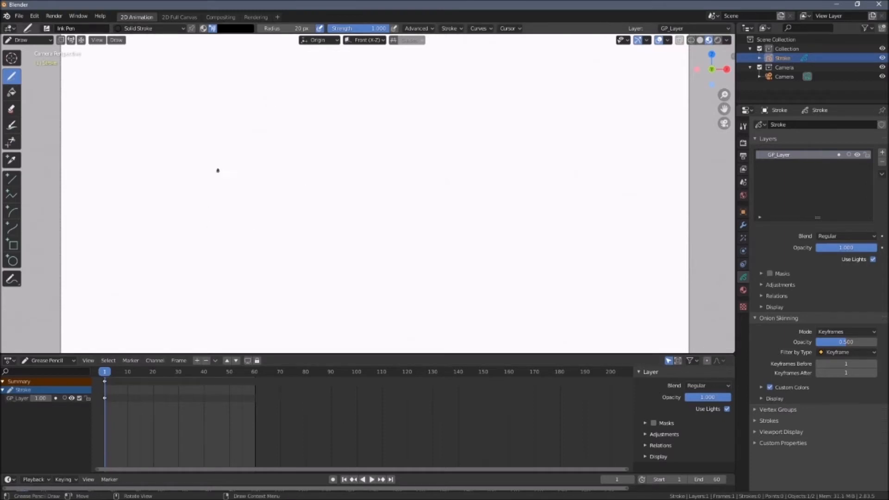
# Draw a curled black stroke at frame 1 and create a second drawing at frame 20 with a small dot
pyautogui.moveTo(240, 137)
pyautogui.mouseDown()
pyautogui.moveTo(212, 179)
pyautogui.moveTo(288, 282)
pyautogui.moveTo(263, 244)
pyautogui.mouseUp()
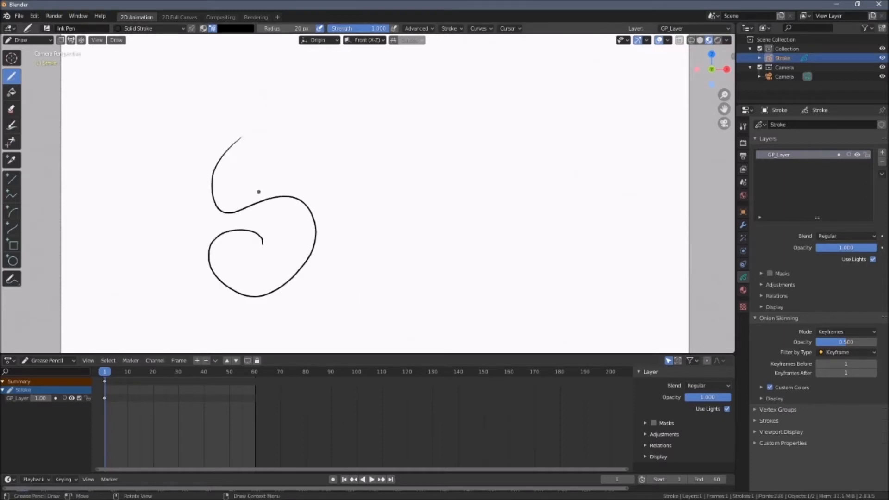
pyautogui.press('space')
pyautogui.moveTo(156, 375); pyautogui.dragTo(154, 375)
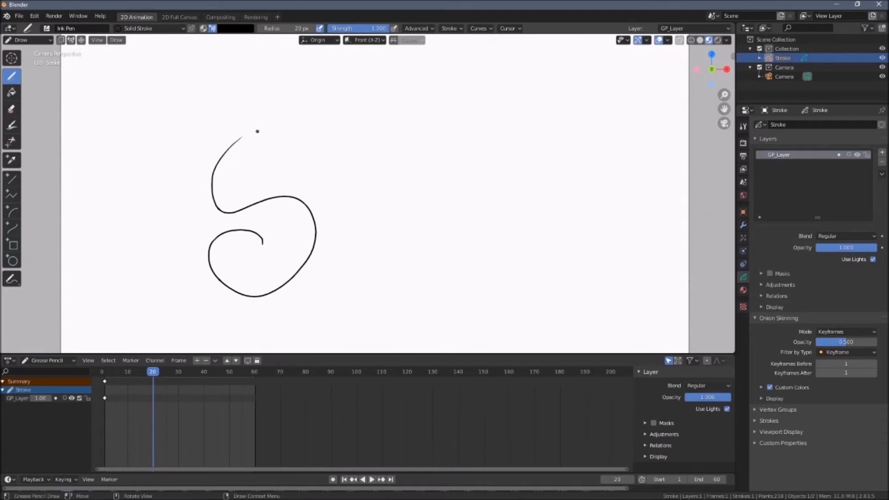
pyautogui.click(268, 138)
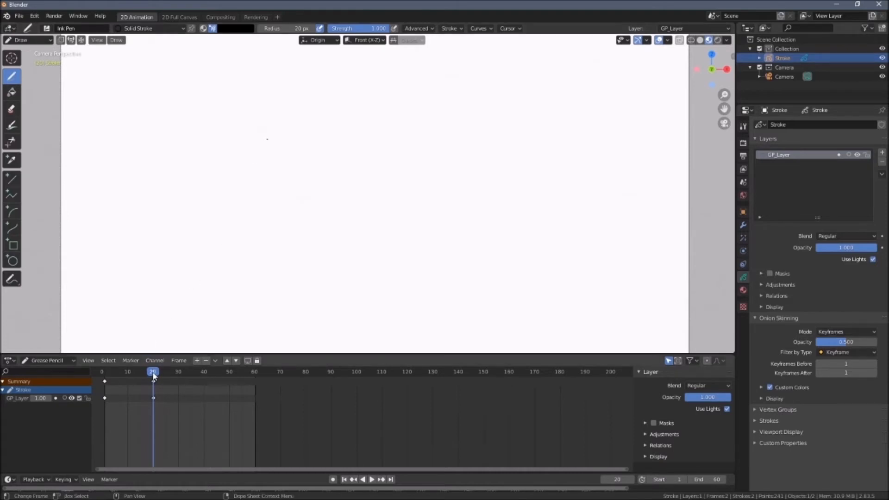
# Go to frame 40 and create another drawing there with a small dot
pyautogui.press('space')
pyautogui.click(125, 380)
pyautogui.moveTo(125, 380)
pyautogui.mouseDown()
pyautogui.moveTo(104, 379)
pyautogui.moveTo(223, 380)
pyautogui.moveTo(204, 380)
pyautogui.mouseUp()
pyautogui.press('space')
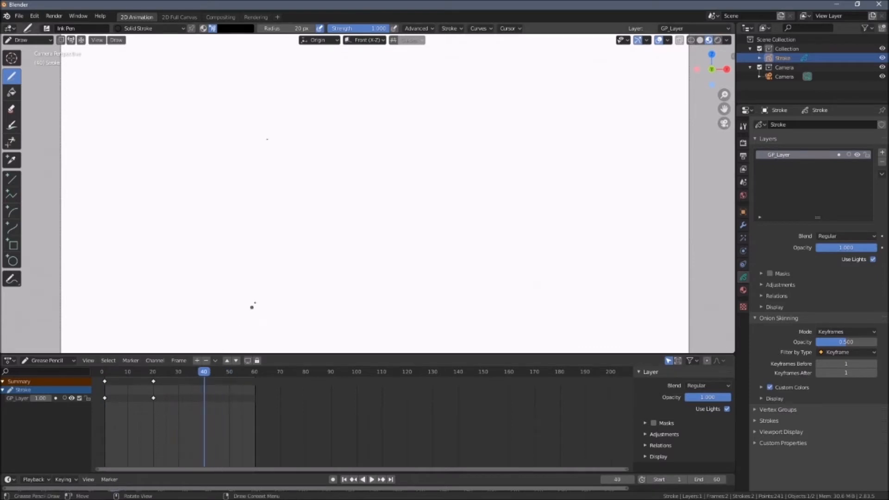
pyautogui.click(263, 117)
# Enable onion skinning for the layer and draw a large looping stroke at frame 20 and a curved one at frame 40
pyautogui.click(64, 398)
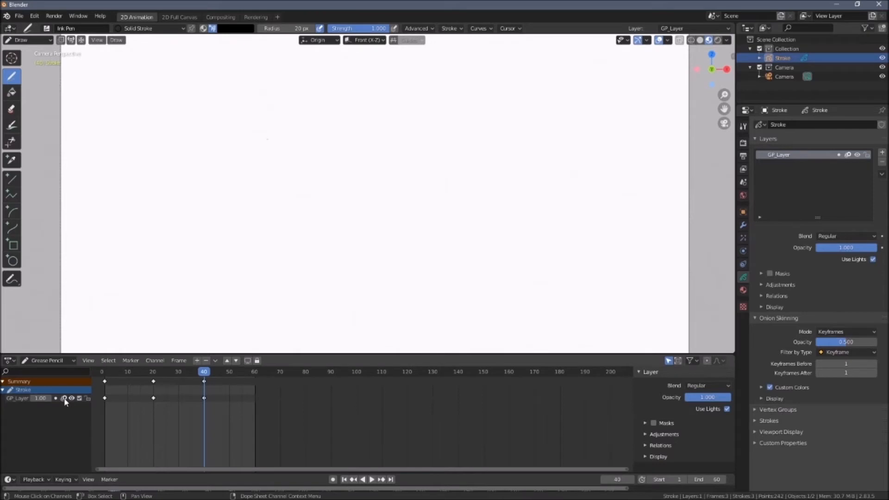
pyautogui.moveTo(202, 376); pyautogui.dragTo(153, 376)
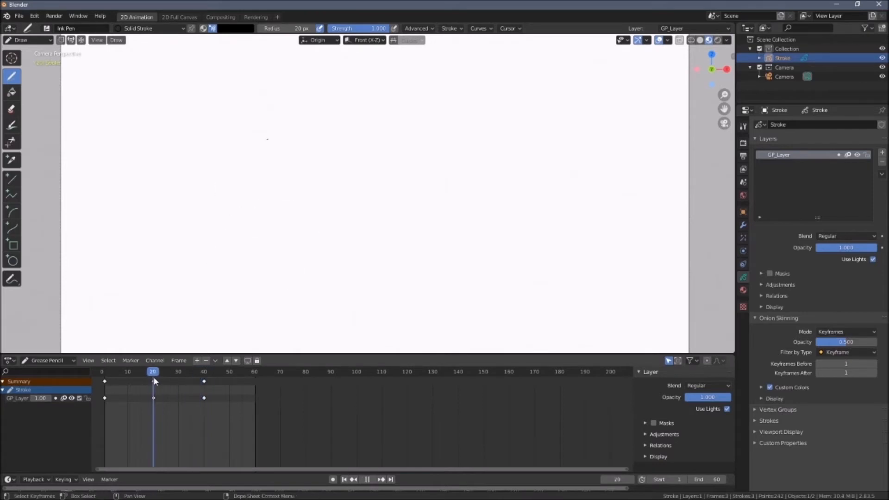
pyautogui.moveTo(266, 132)
pyautogui.mouseDown()
pyautogui.moveTo(261, 146)
pyautogui.moveTo(391, 299)
pyautogui.moveTo(351, 221)
pyautogui.mouseUp()
pyautogui.moveTo(153, 372); pyautogui.dragTo(203, 373)
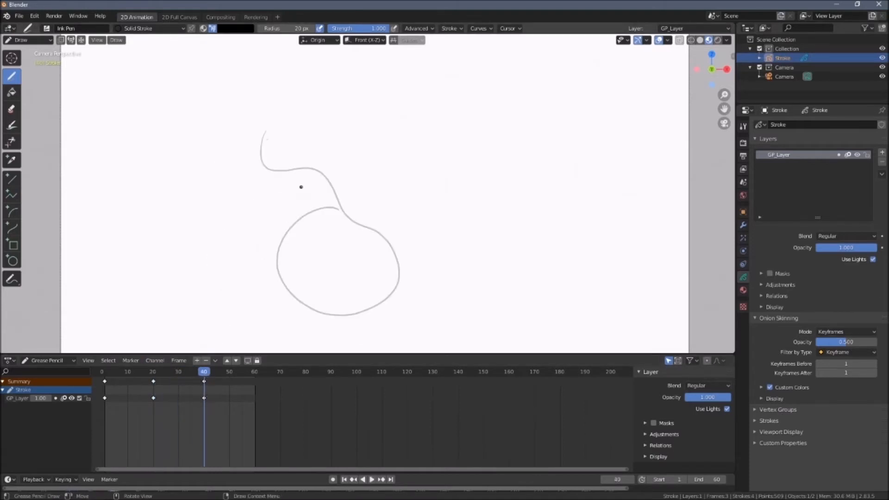
pyautogui.moveTo(303, 133)
pyautogui.mouseDown()
pyautogui.moveTo(327, 199)
pyautogui.moveTo(364, 195)
pyautogui.mouseUp()
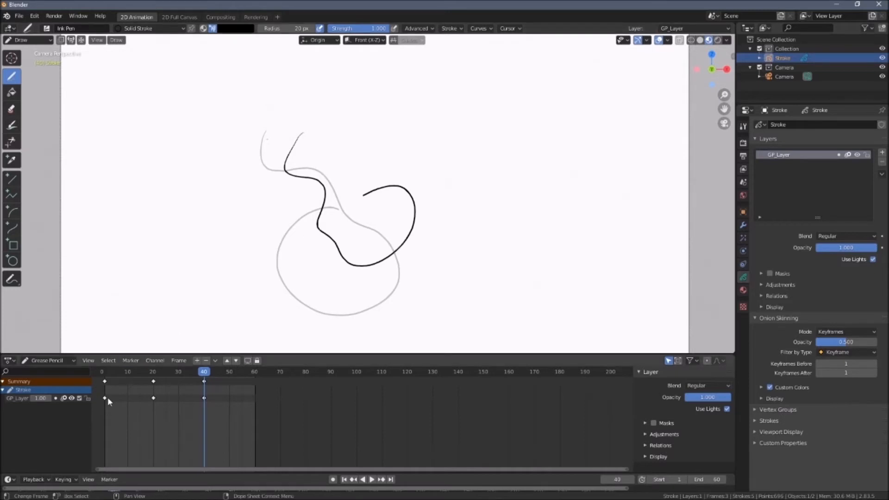
# Delete the keyframes at frames 20 and 40 and return to frame 1
pyautogui.moveTo(208, 371); pyautogui.dragTo(163, 372)
pyautogui.moveTo(227, 422)
pyautogui.mouseDown()
pyautogui.moveTo(201, 382)
pyautogui.moveTo(149, 379)
pyautogui.moveTo(201, 404)
pyautogui.moveTo(218, 426)
pyautogui.moveTo(186, 421)
pyautogui.moveTo(135, 378)
pyautogui.mouseUp()
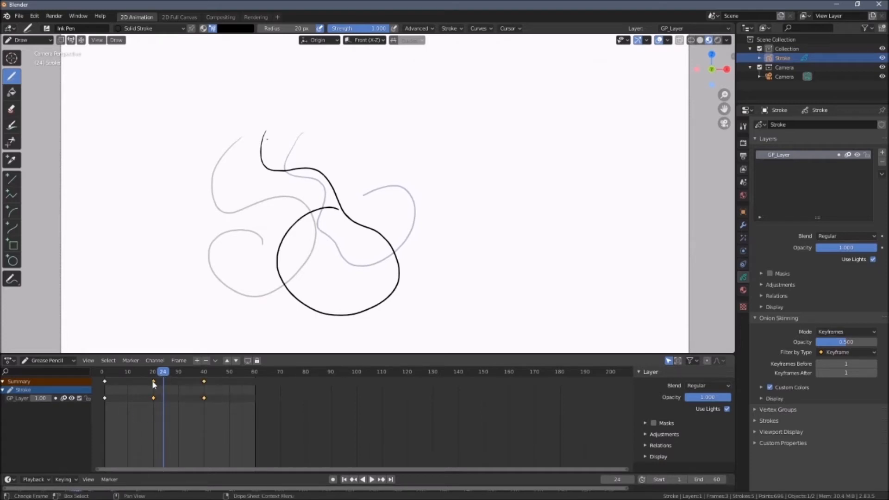
pyautogui.rightClick(152, 379)
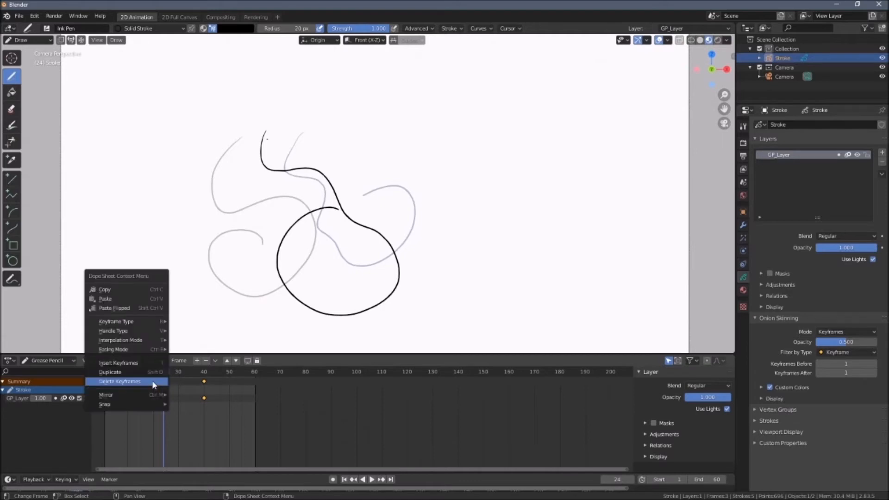
pyautogui.click(152, 380)
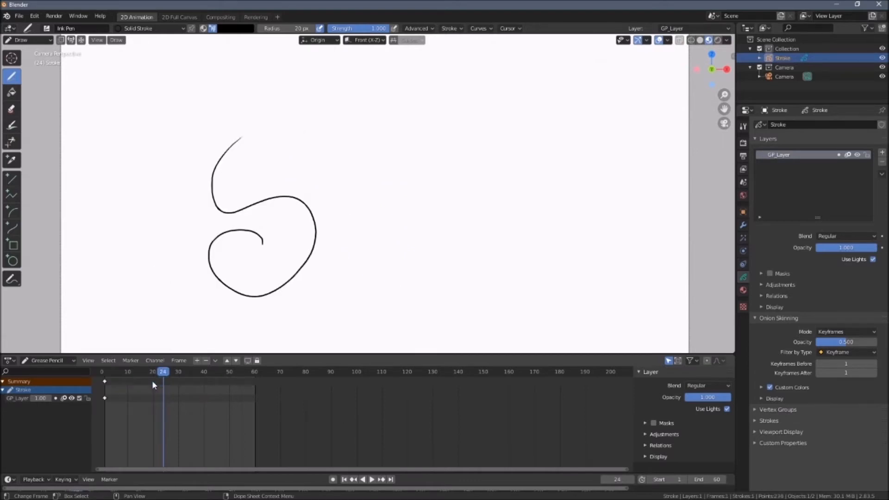
pyautogui.moveTo(163, 371); pyautogui.dragTo(105, 375)
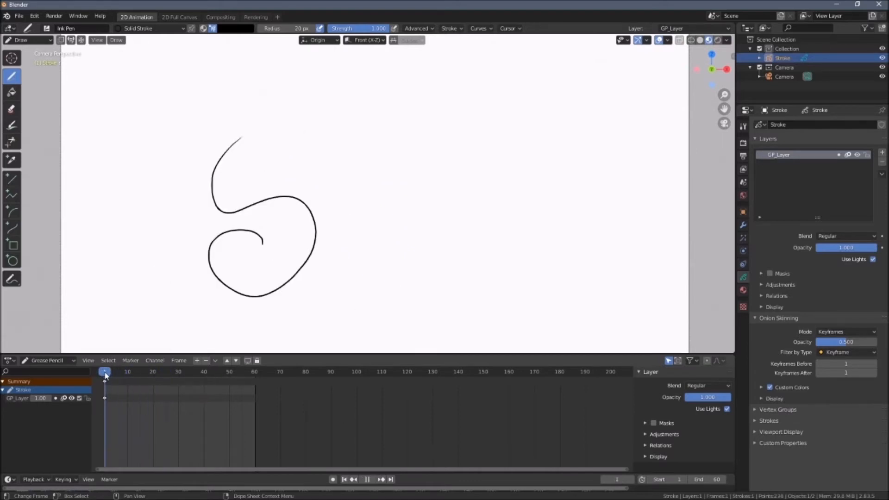
pyautogui.press('space')
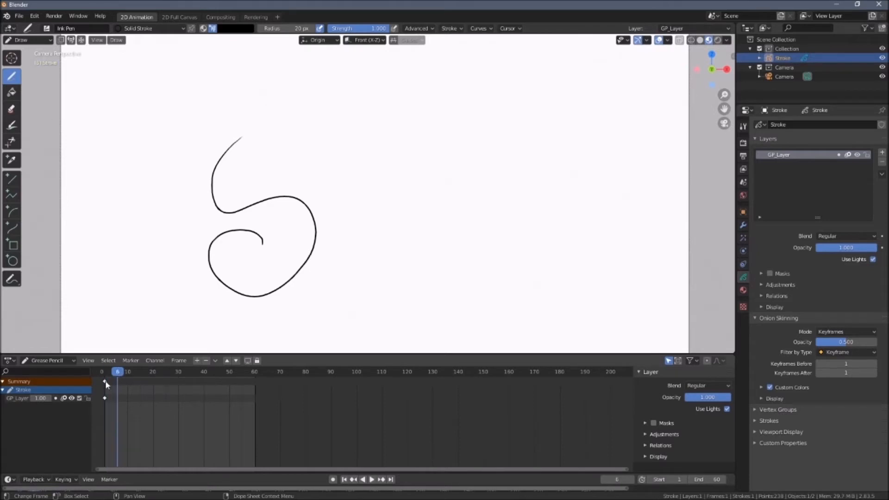
pyautogui.moveTo(106, 383)
pyautogui.mouseDown()
pyautogui.moveTo(240, 381)
pyautogui.moveTo(105, 382)
pyautogui.mouseUp()
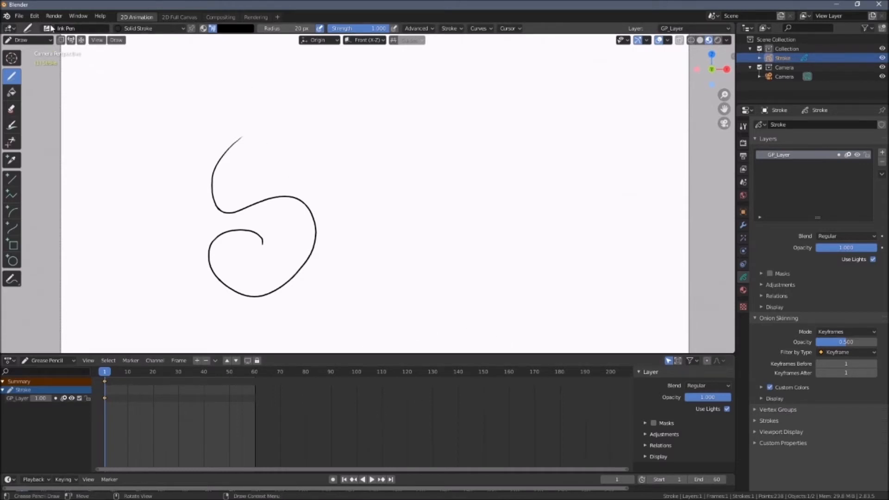
# Search the add-ons in the preferences for "im" to check Import Images as Planes, and close the preferences
pyautogui.click(34, 16)
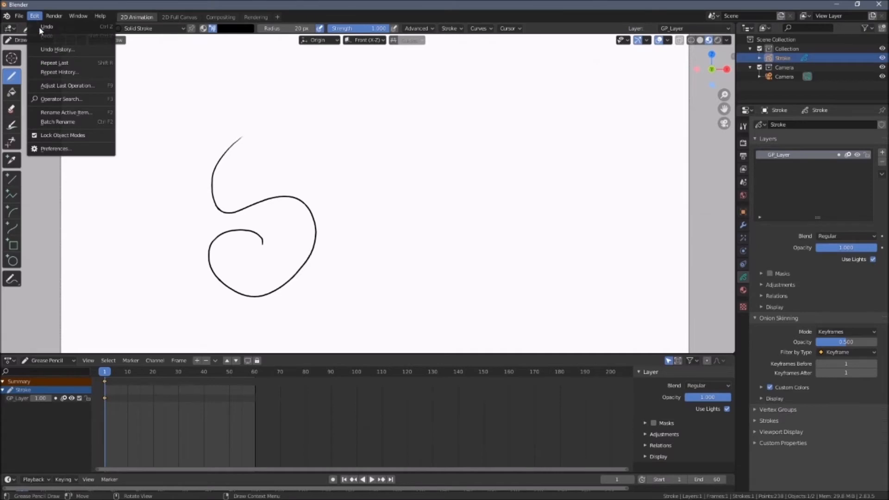
pyautogui.click(64, 149)
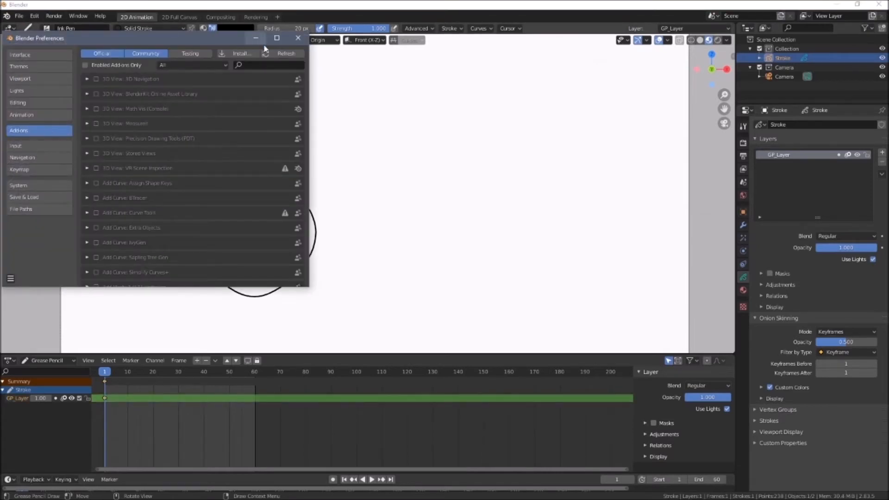
pyautogui.click(257, 65)
pyautogui.write('im')
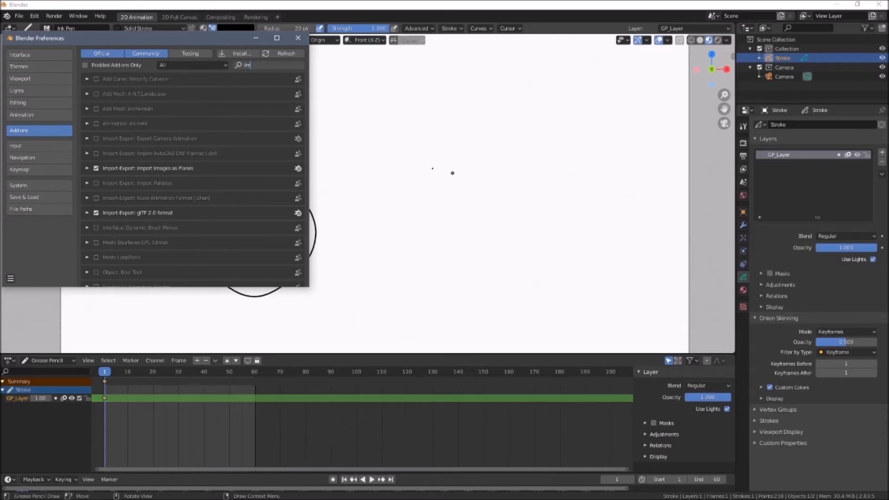
pyautogui.click(298, 38)
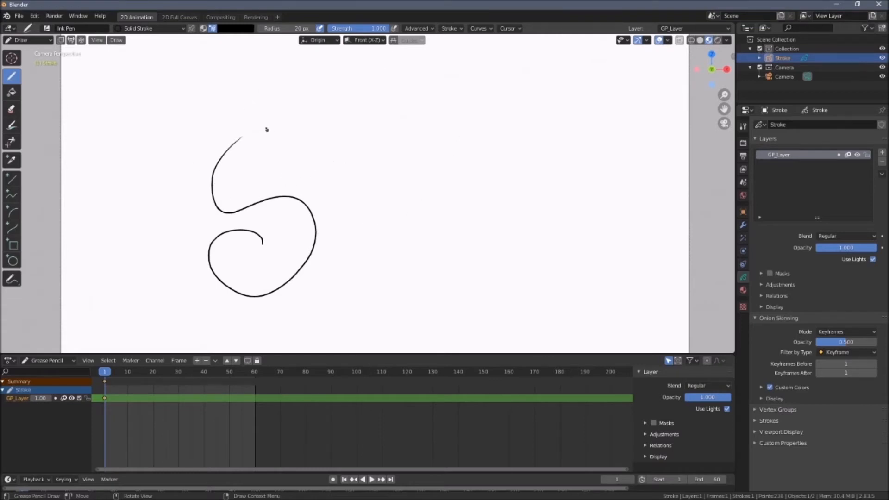
# Switch to Object Mode and import sky bg.jpg from the Desktop's short animation folder as an image plane
pyautogui.click(32, 40)
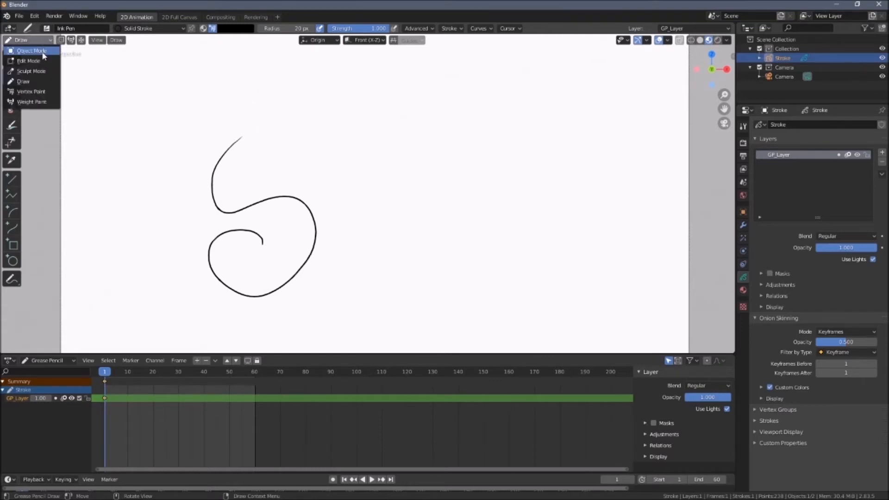
pyautogui.click(39, 52)
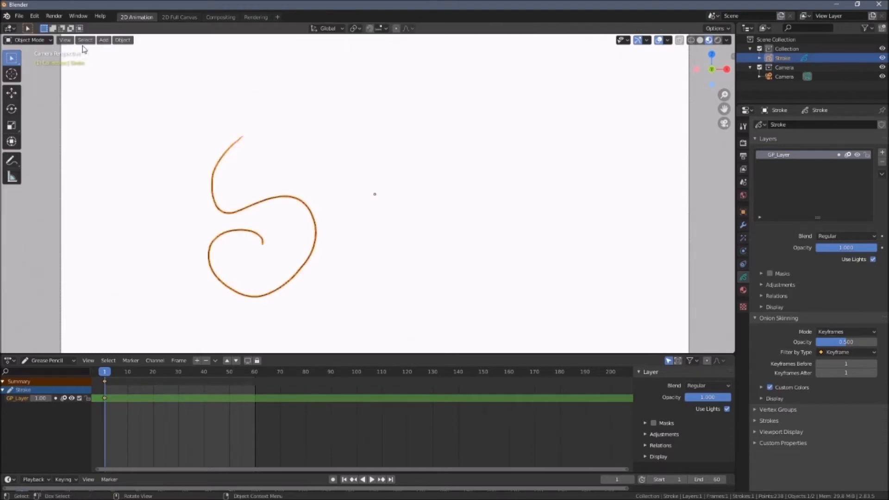
pyautogui.click(105, 41)
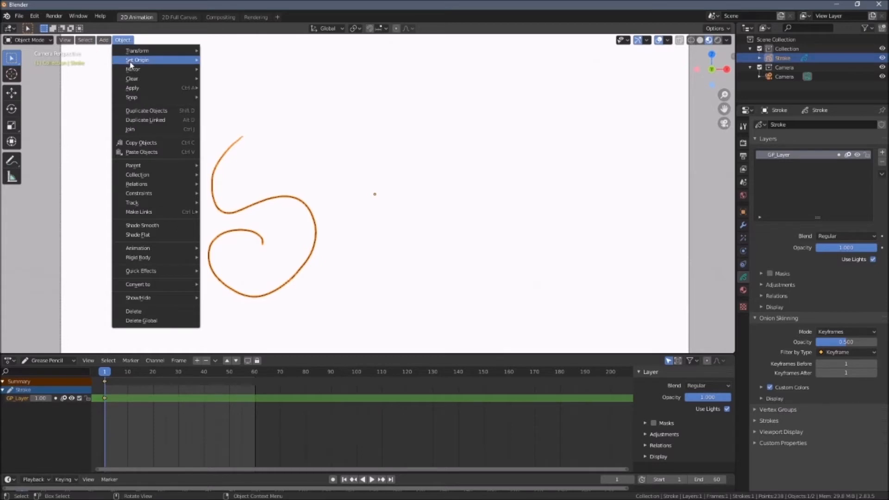
pyautogui.moveTo(125, 103)
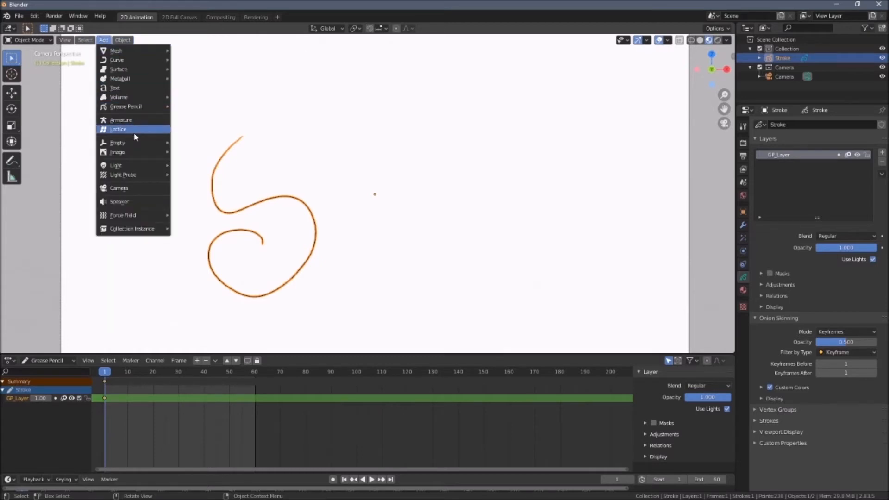
pyautogui.moveTo(146, 156)
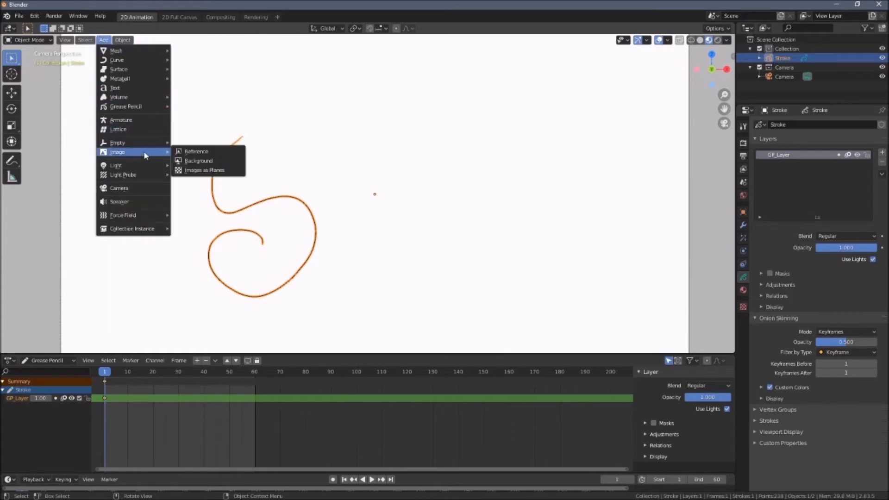
pyautogui.click(208, 170)
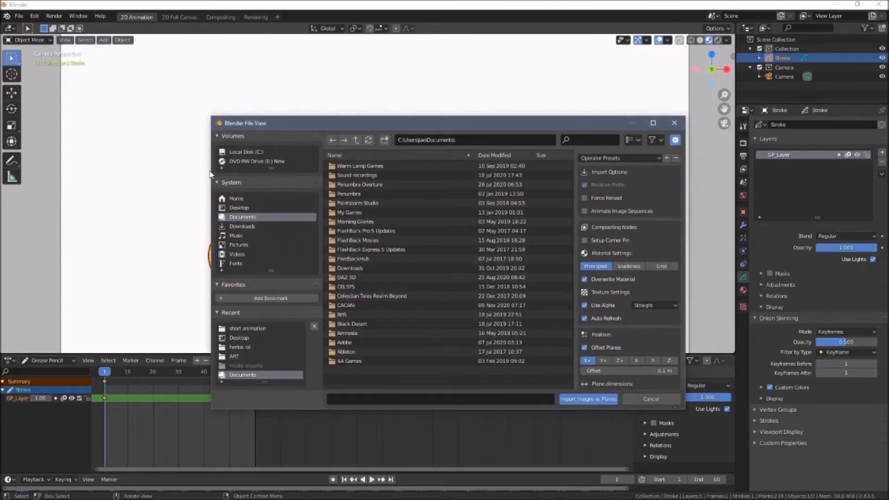
pyautogui.click(246, 208)
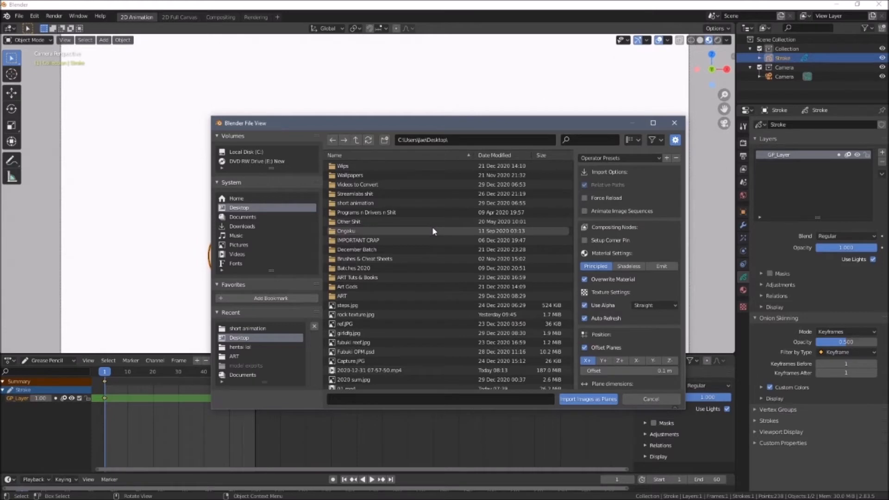
pyautogui.doubleClick(371, 203)
pyautogui.click(343, 167)
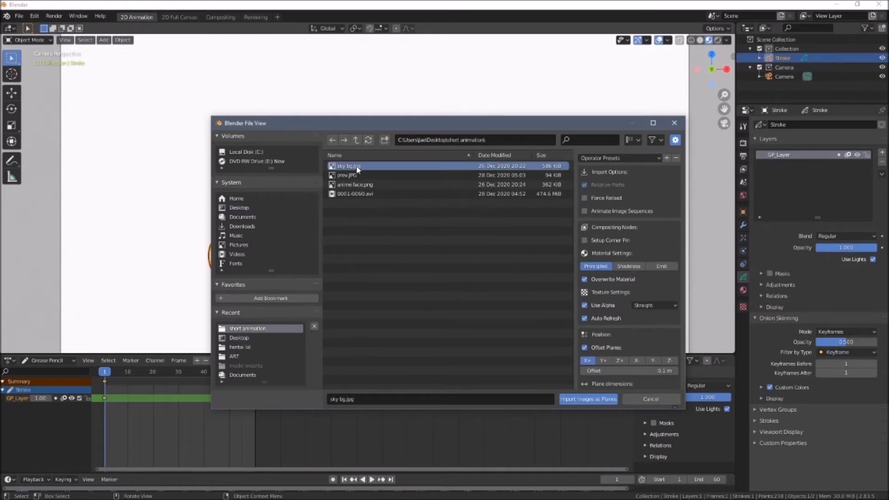
pyautogui.click(585, 399)
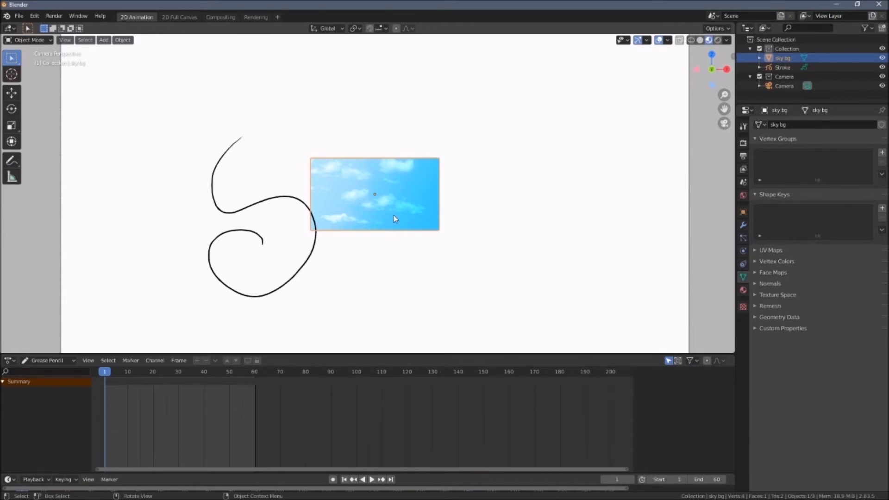
# Scale the sky plane up uniformly until it extends slightly past the camera frame on every side
pyautogui.press('s')
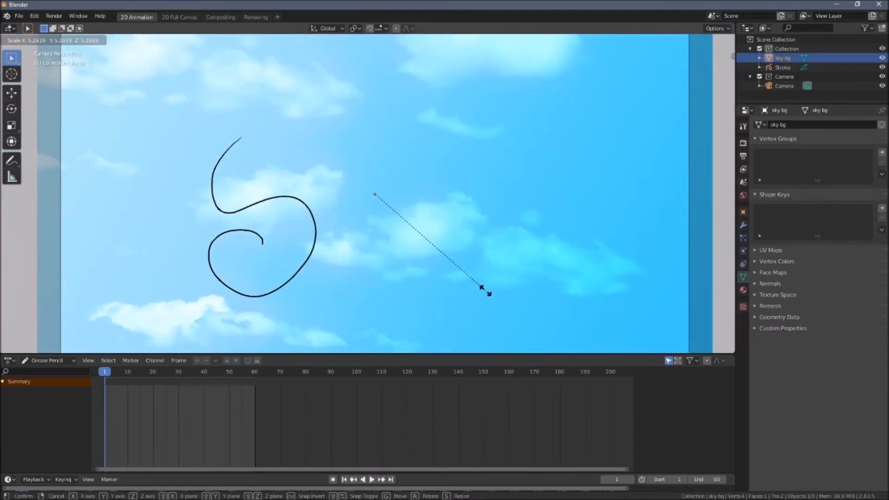
pyautogui.click(487, 292)
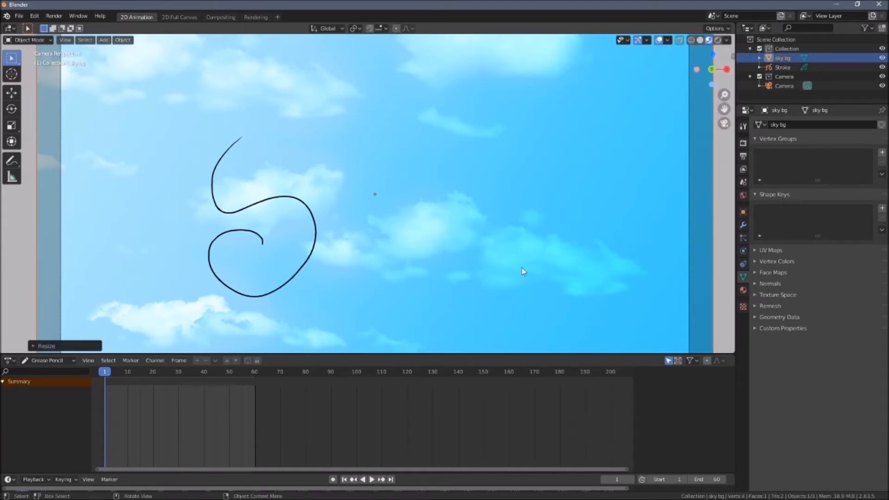
pyautogui.scroll(-2, 498, 224)
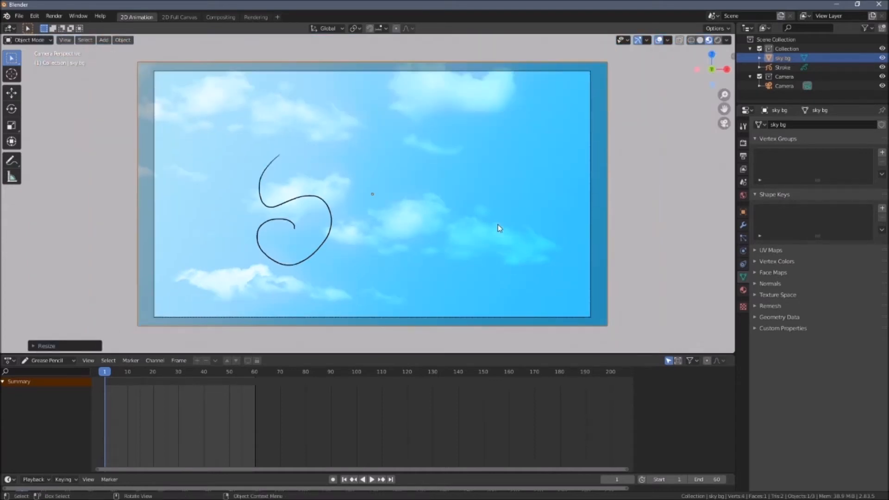
pyautogui.press('s')
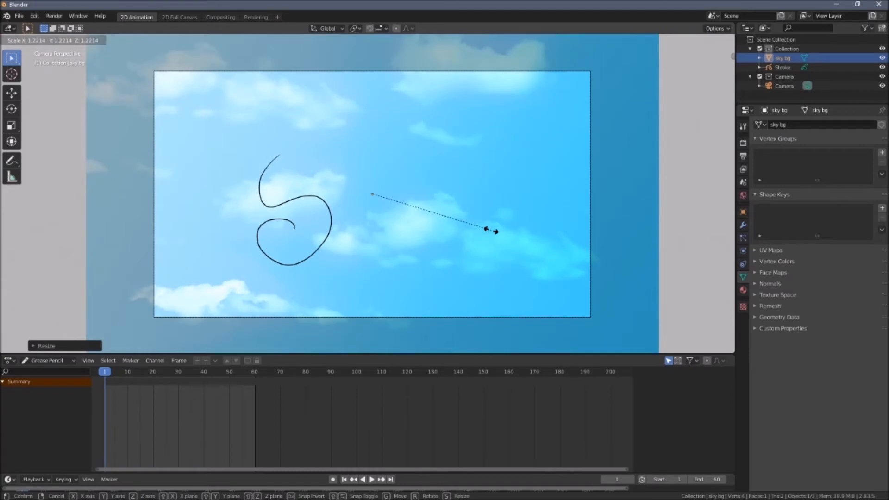
pyautogui.click(478, 226)
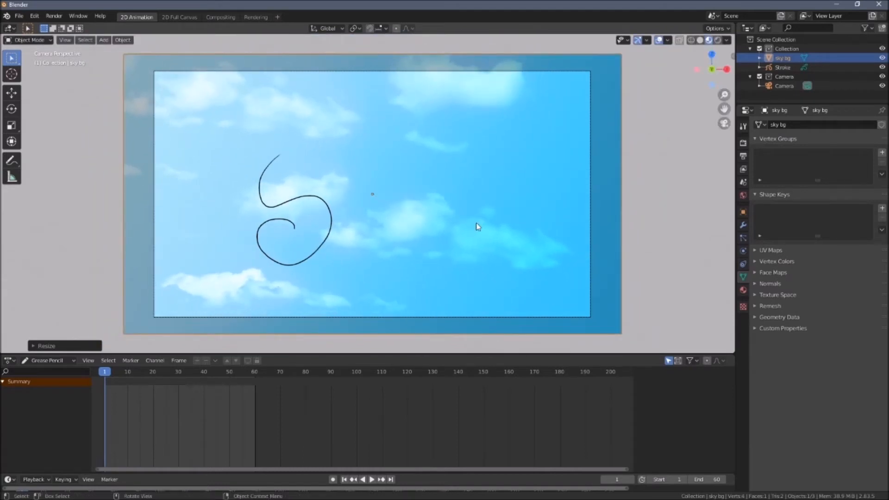
pyautogui.scroll(-1, 478, 226)
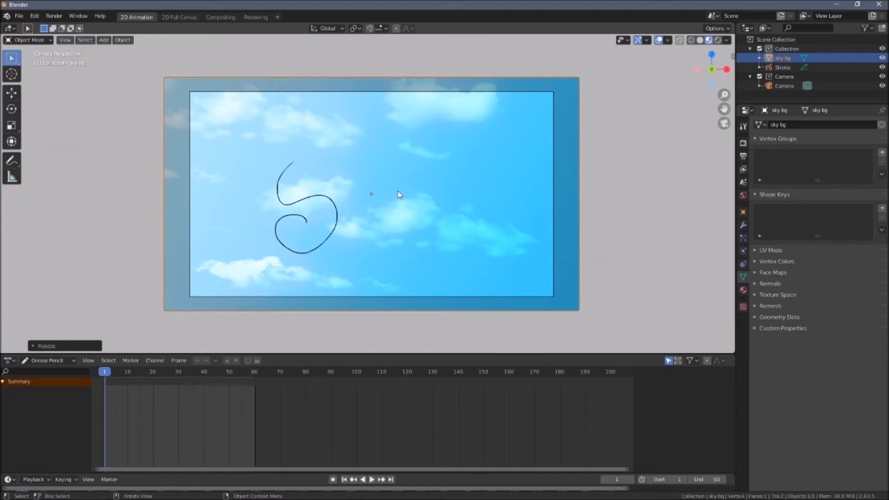
# Shift the sky plane slightly within the view, and nudge it upward along Z with the Move tool
pyautogui.press('g')
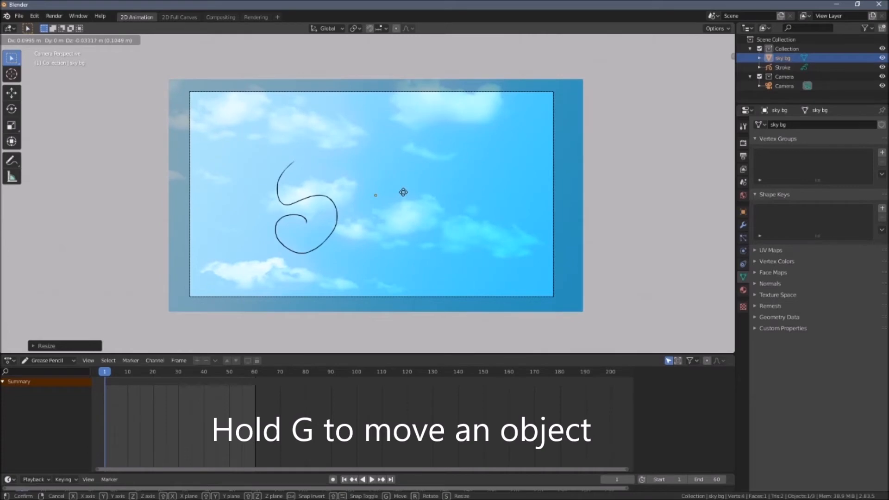
pyautogui.click(375, 196)
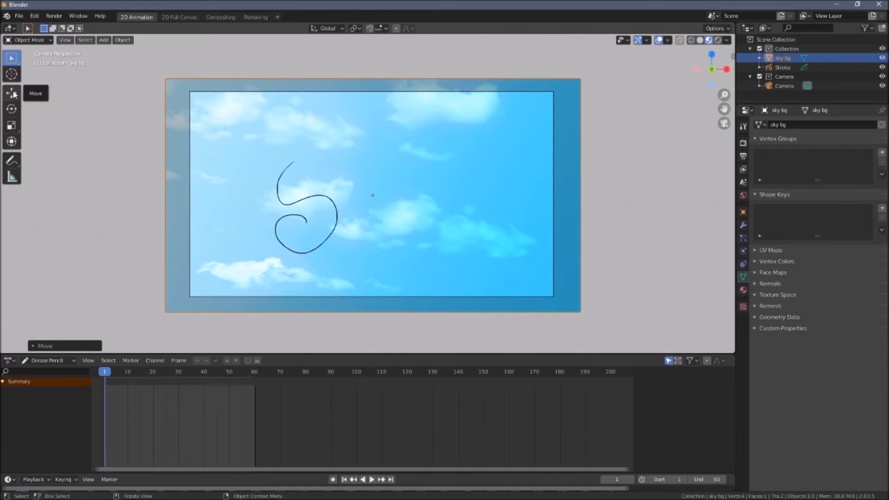
pyautogui.click(12, 94)
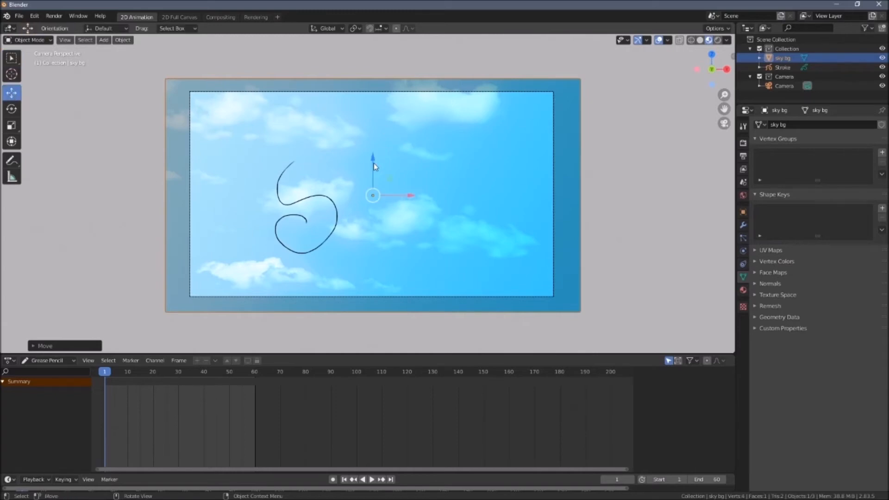
pyautogui.moveTo(374, 162); pyautogui.dragTo(375, 161)
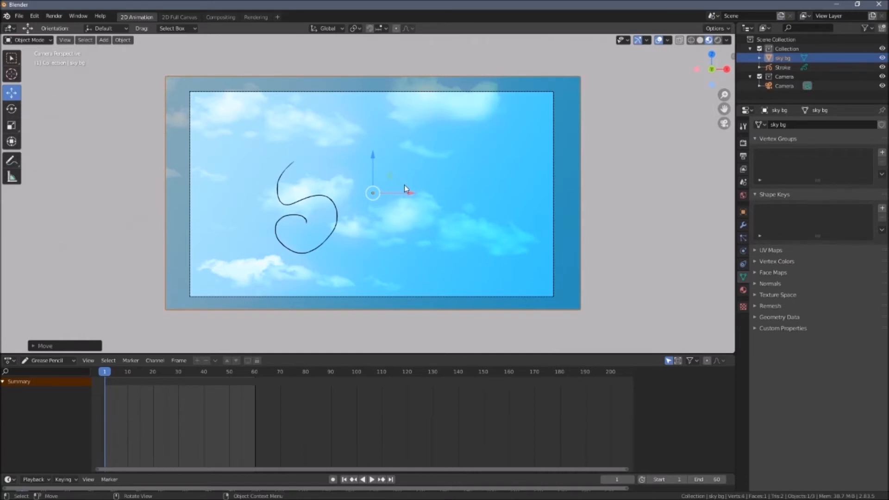
# Try rescaling the sky plane, and move it slightly downward while keeping the camera frame fully covered
pyautogui.press('s')
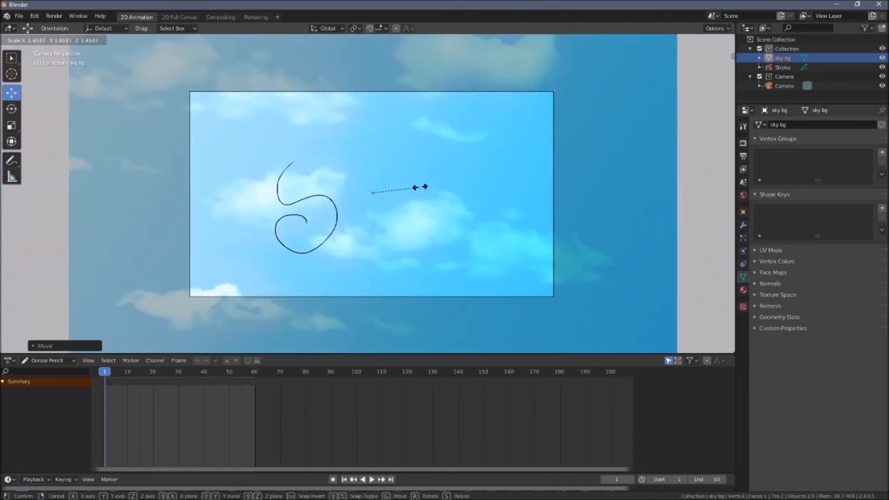
pyautogui.click(406, 192)
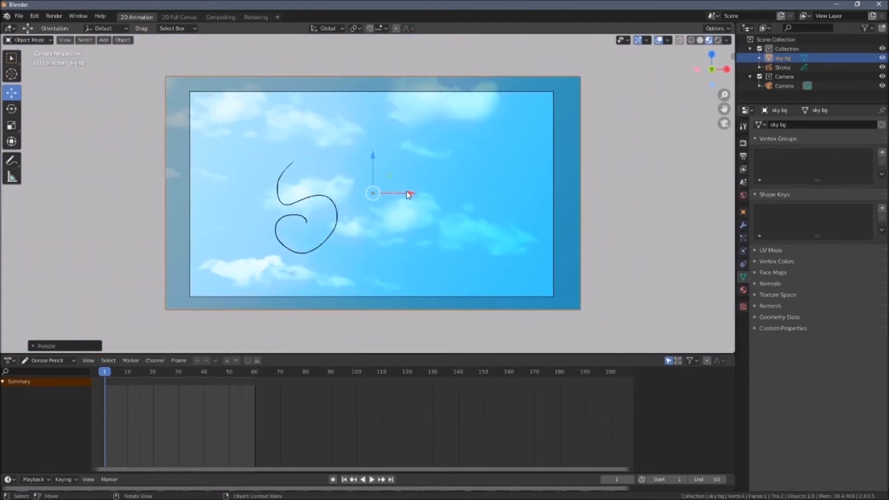
pyautogui.press('g')
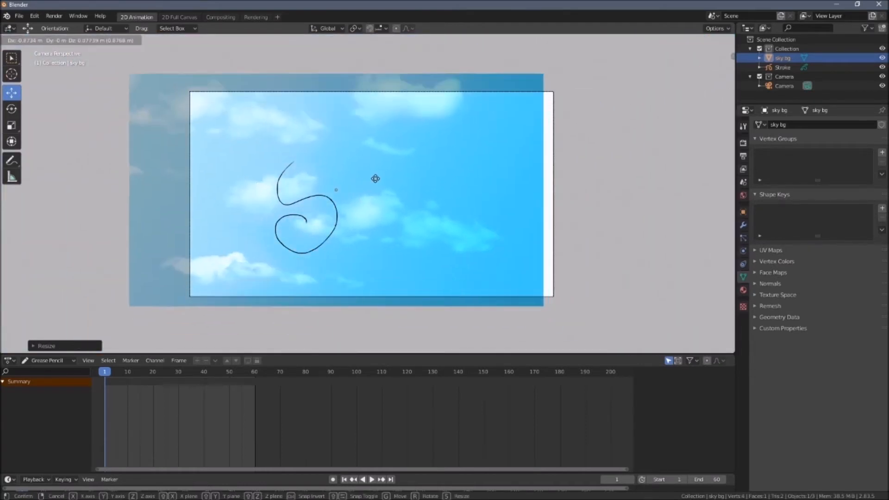
pyautogui.click(408, 200)
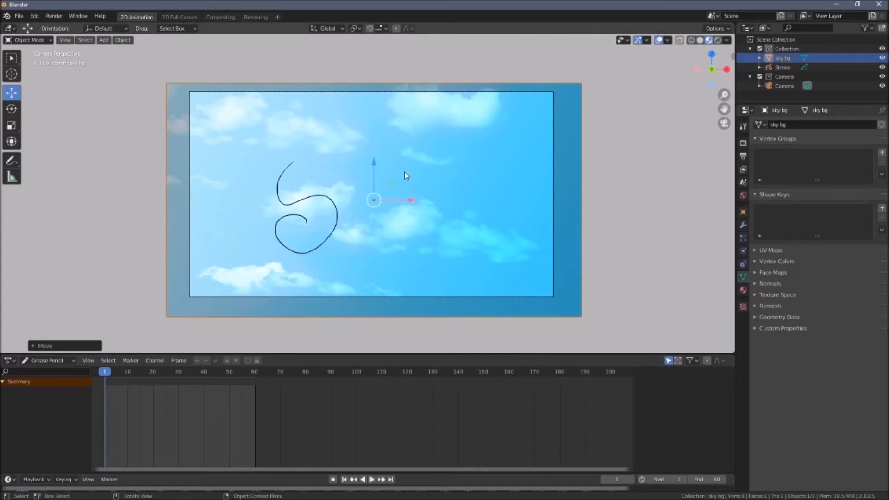
# Enlarge the timeline, reveal its channel list and enable automatic keyframing
pyautogui.moveTo(321, 475); pyautogui.dragTo(323, 384)
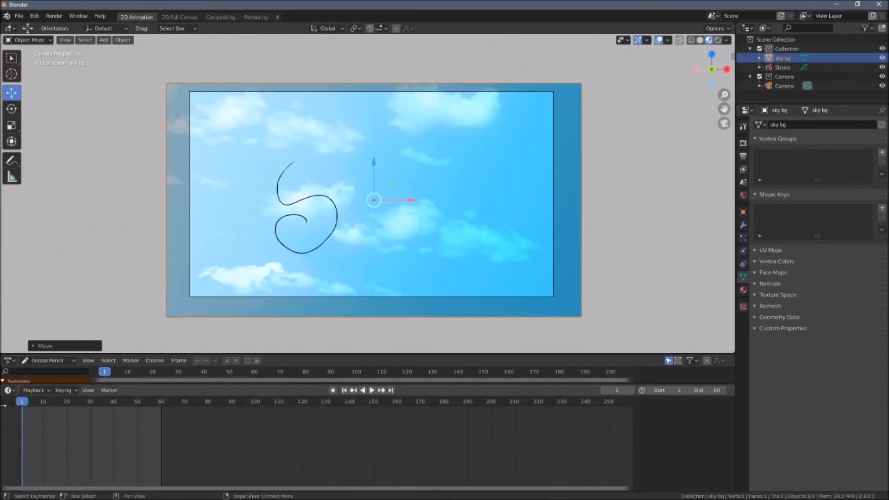
pyautogui.click(3, 407)
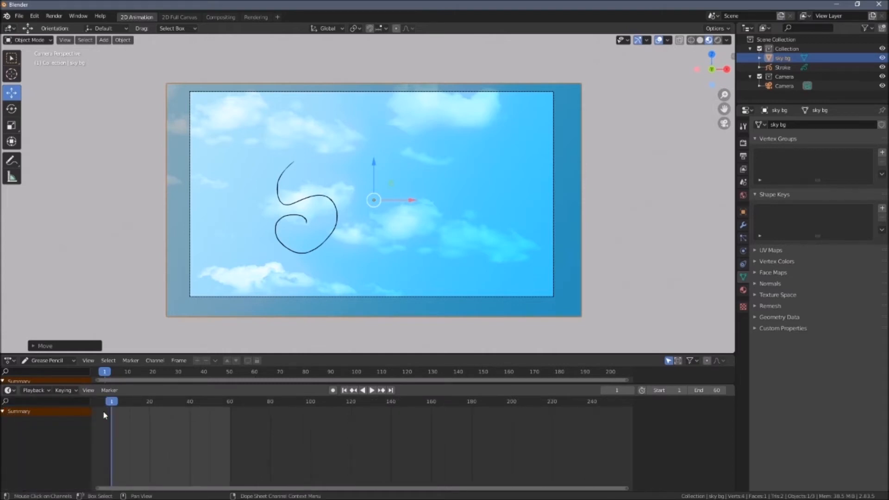
pyautogui.click(334, 393)
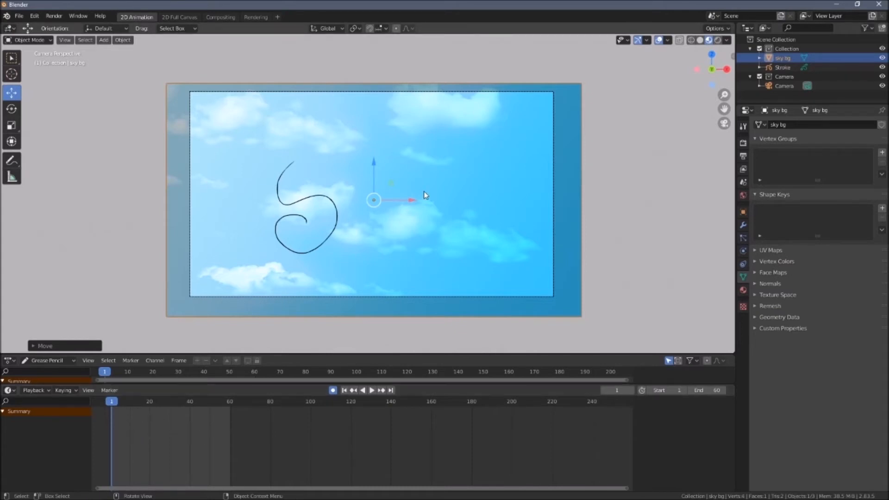
# Move the sky plane slightly left along X at frame 1 to record a keyframe, and inspect its Object Transforms channels
pyautogui.hotkey('ctrl', 'z')
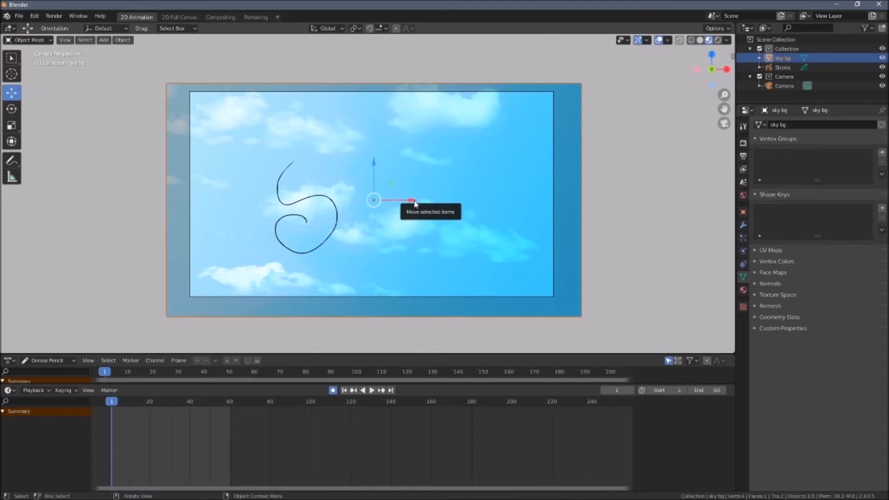
pyautogui.moveTo(415, 202); pyautogui.dragTo(408, 203)
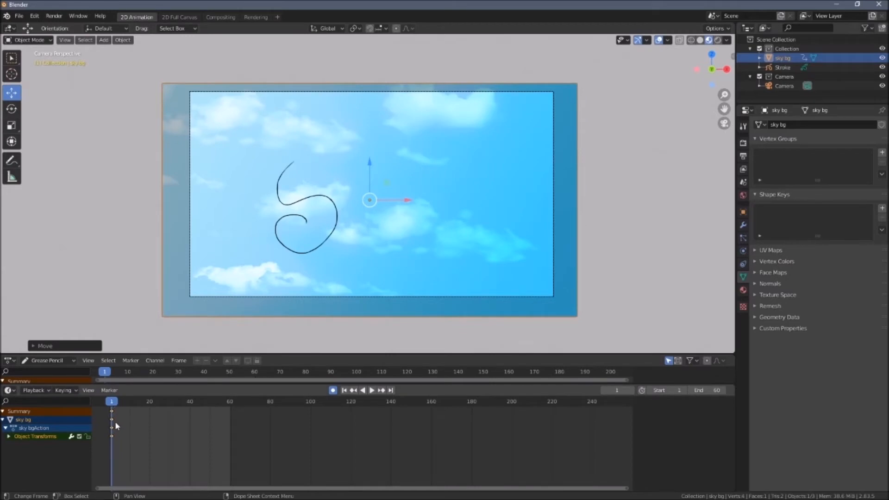
pyautogui.click(9, 436)
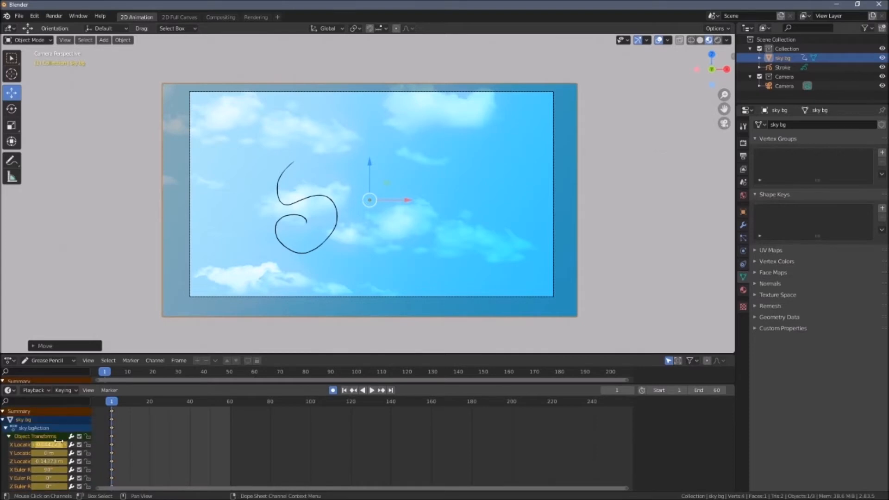
pyautogui.click(9, 436)
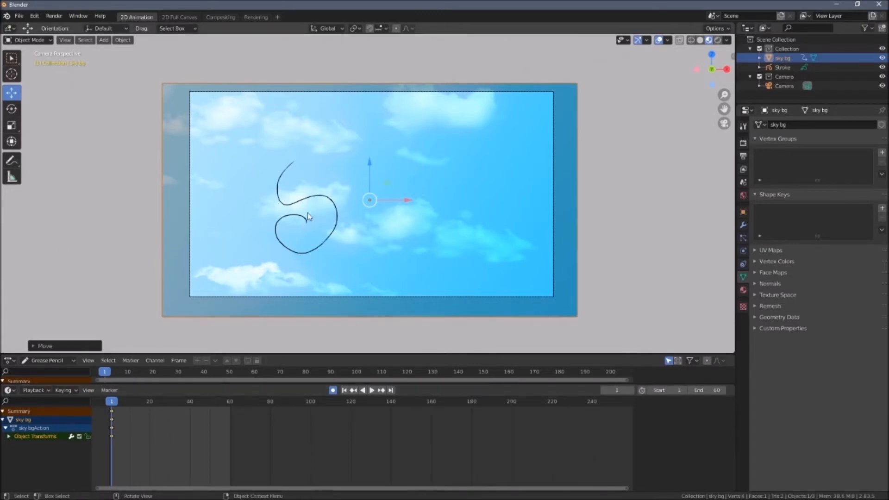
# Go to frame 60 and move the sky plane right along X until its left edge meets the camera frame
pyautogui.moveTo(121, 402); pyautogui.dragTo(232, 404)
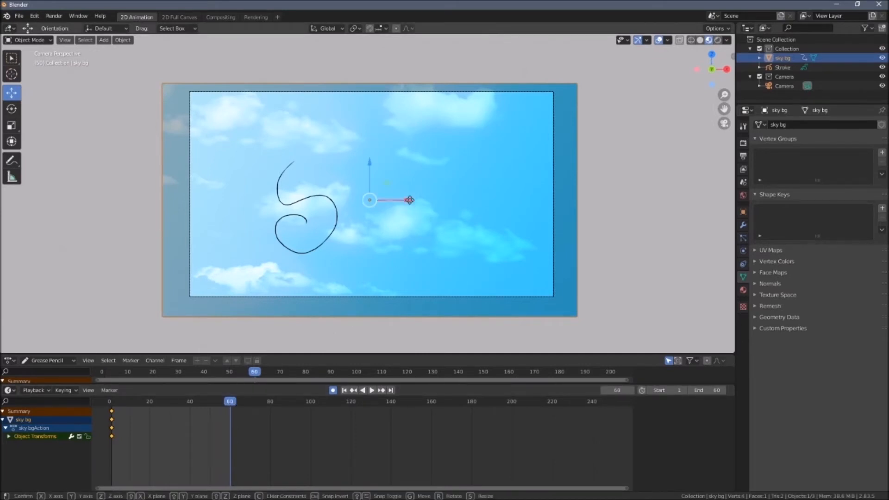
pyautogui.moveTo(408, 203); pyautogui.dragTo(438, 203)
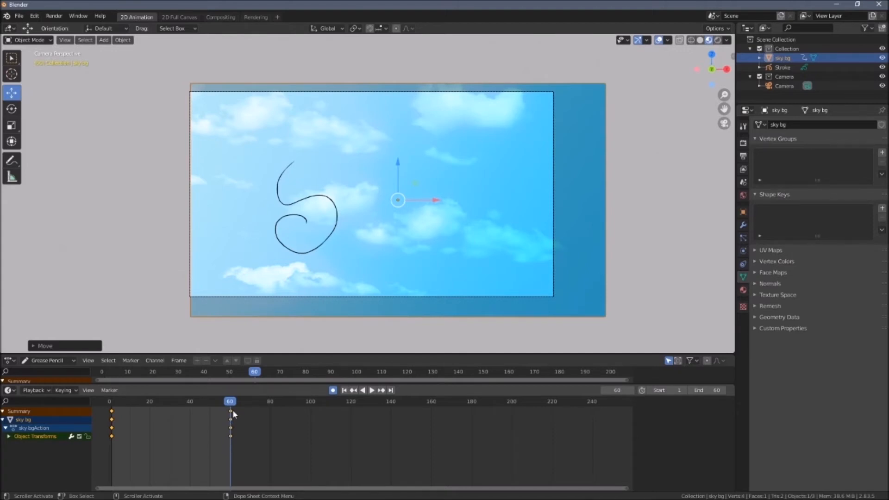
# Select the sky plane's end keyframes in the timeline and align them exactly with frame 60
pyautogui.moveTo(243, 409); pyautogui.dragTo(226, 445)
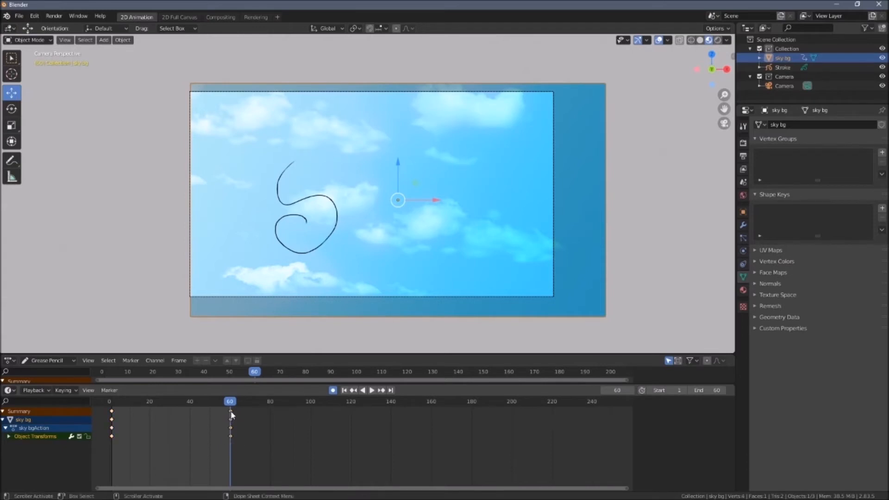
pyautogui.moveTo(230, 415)
pyautogui.mouseDown()
pyautogui.moveTo(165, 418)
pyautogui.moveTo(234, 427)
pyautogui.mouseUp()
pyautogui.rightClick(225, 412)
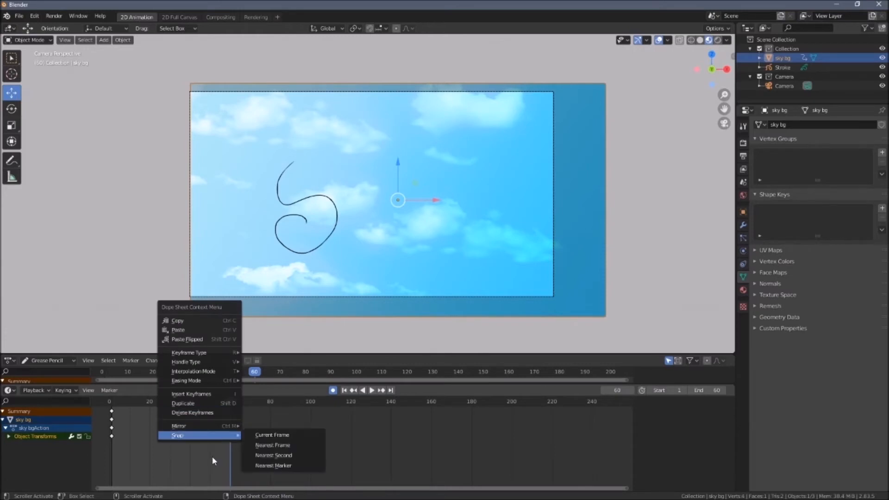
pyautogui.click(248, 451)
pyautogui.rightClick(227, 418)
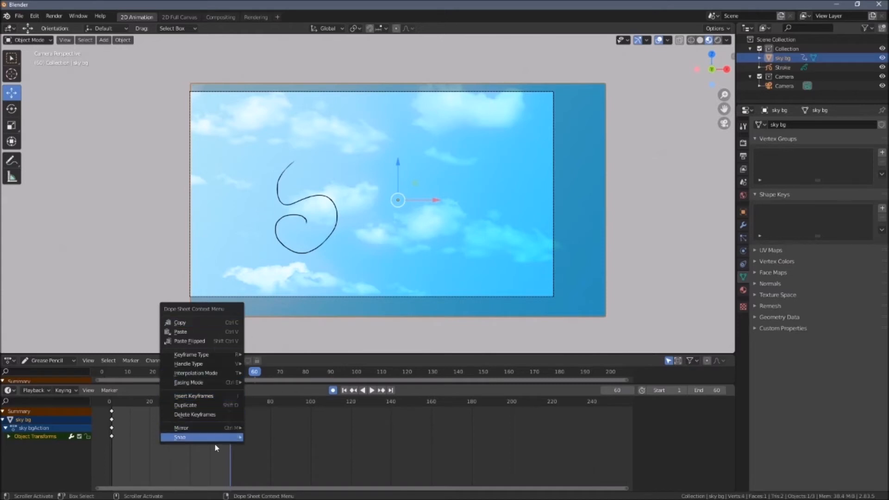
pyautogui.press('i')
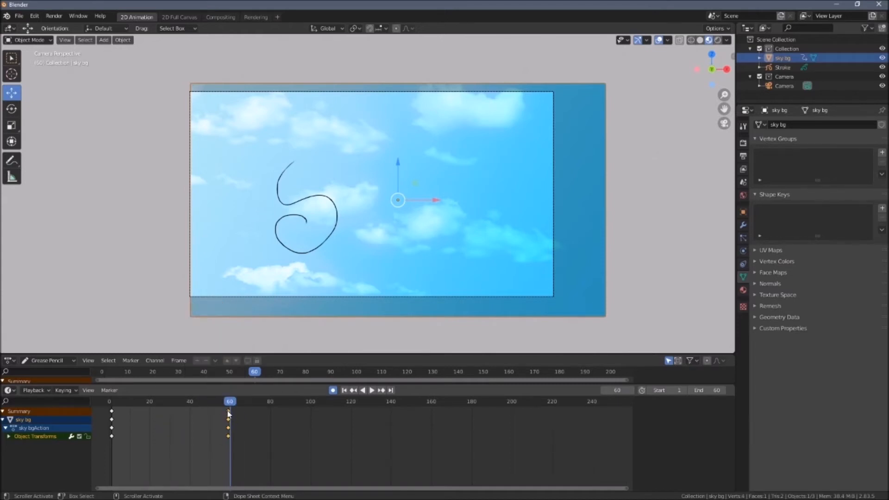
# Play back the sky movement from frame 1, enlarging the Dope Sheet over the timeline before stopping playback
pyautogui.moveTo(235, 398); pyautogui.dragTo(111, 402)
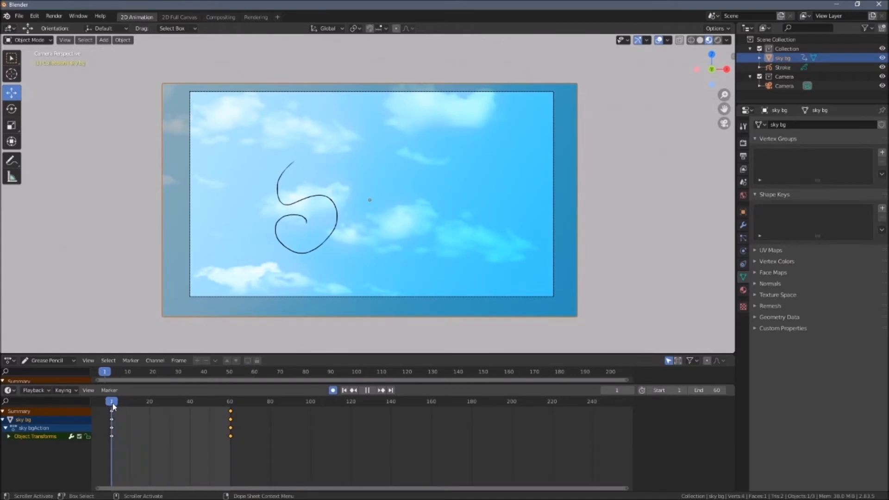
pyautogui.click(372, 391)
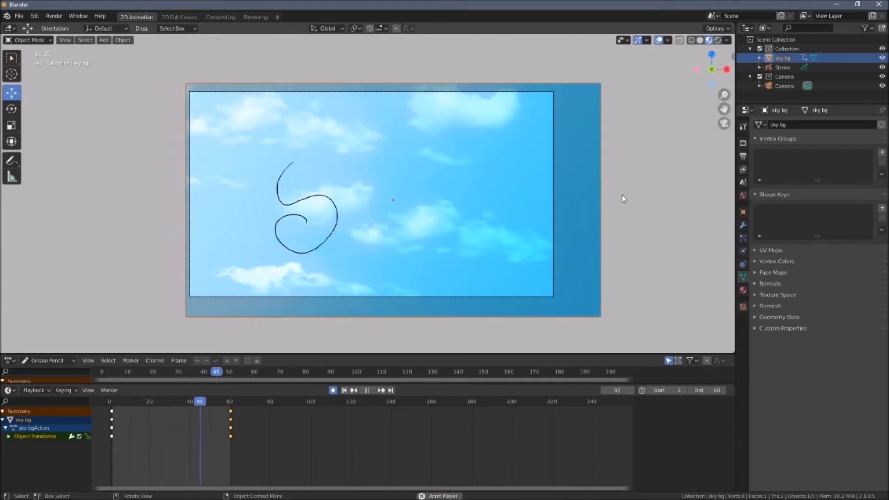
pyautogui.moveTo(417, 384); pyautogui.dragTo(415, 435)
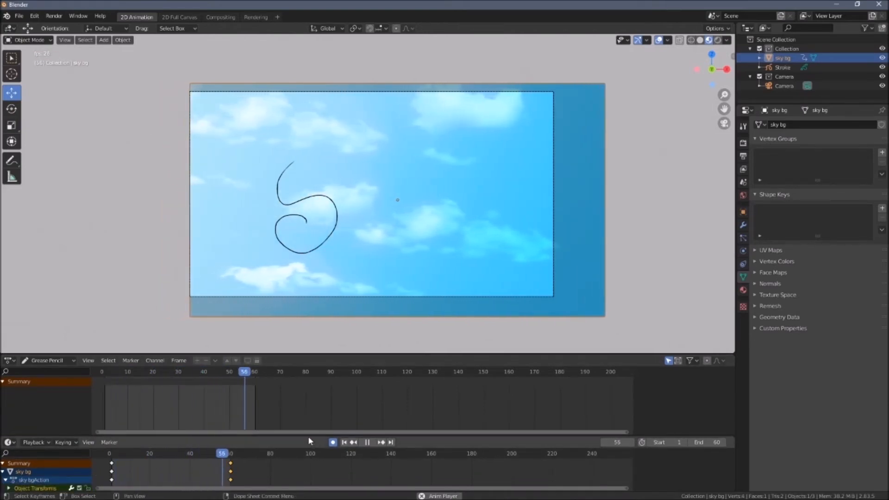
pyautogui.moveTo(307, 437); pyautogui.dragTo(307, 468)
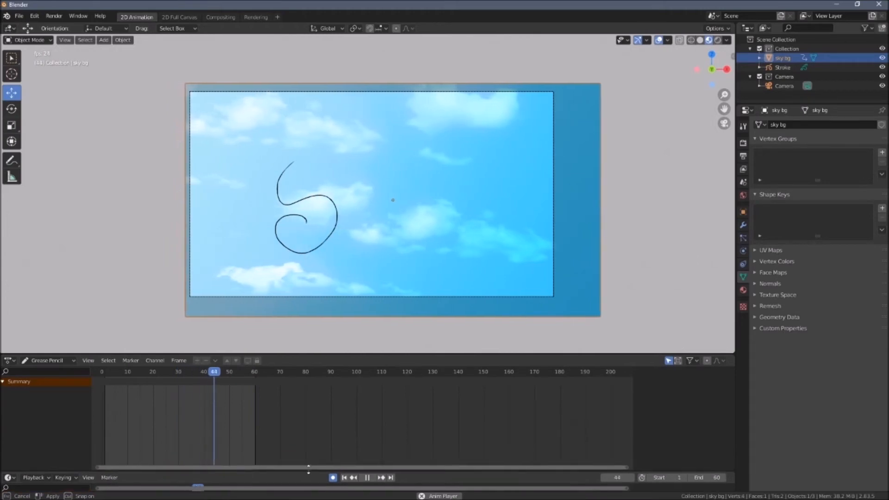
pyautogui.click(368, 477)
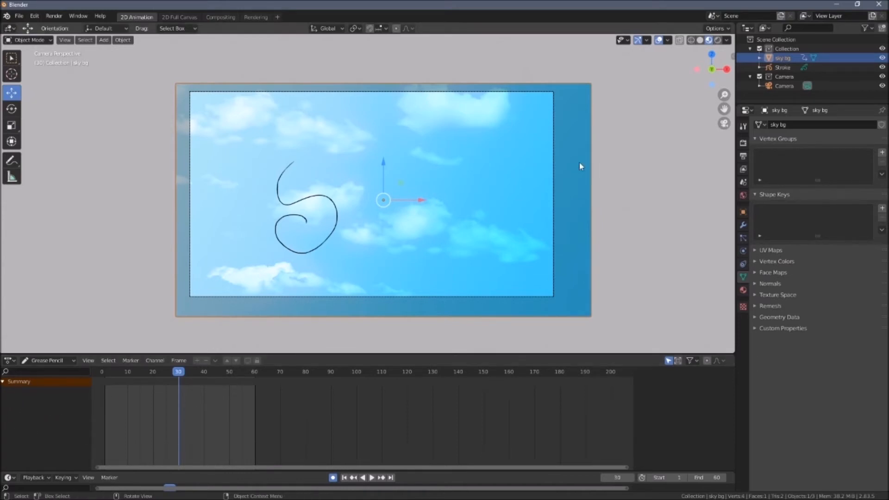
# Make the Stroke object active so its Grease Pencil layer channel shows in the Dope Sheet, and adjust the Dope Sheet's height
pyautogui.click(783, 67)
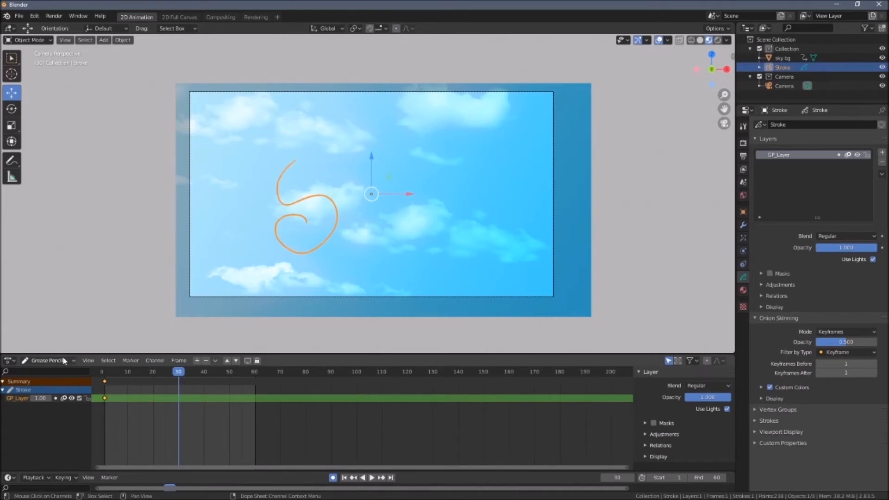
pyautogui.click(782, 58)
pyautogui.click(785, 67)
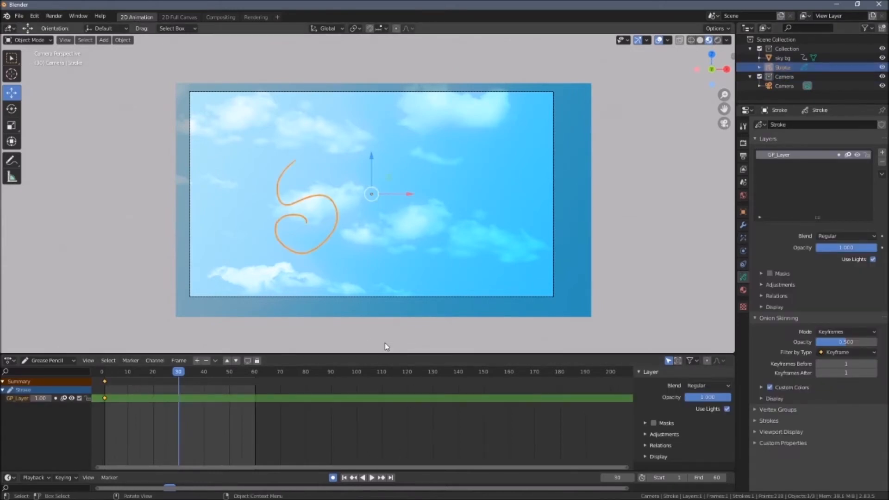
pyautogui.moveTo(388, 356); pyautogui.dragTo(385, 387)
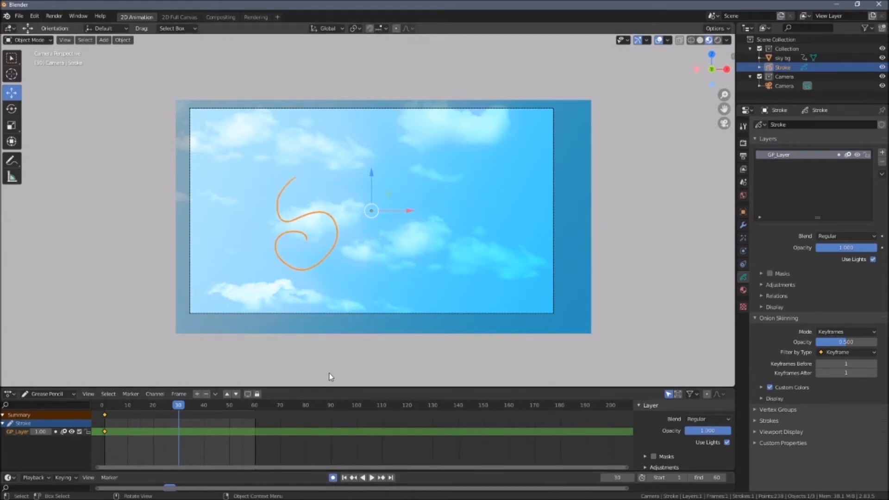
pyautogui.moveTo(344, 388); pyautogui.dragTo(346, 353)
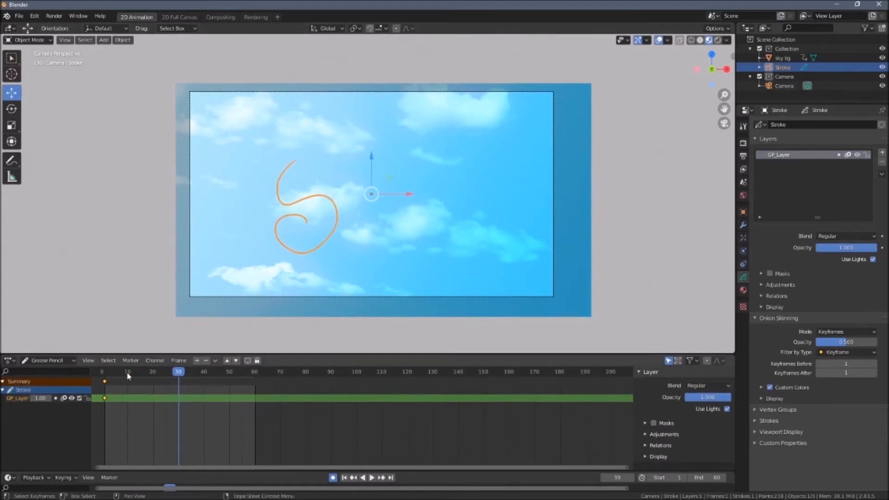
# Go to frame 1 and put the Stroke object into Edit Mode
pyautogui.moveTo(177, 373); pyautogui.dragTo(106, 376)
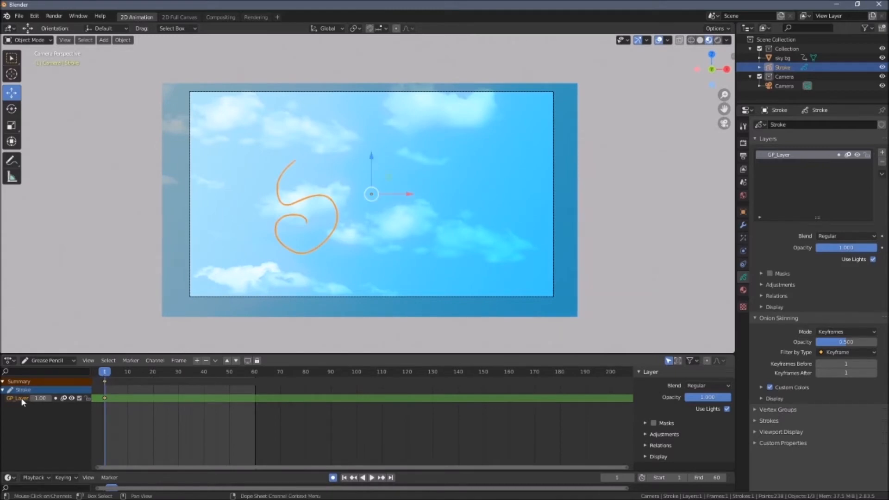
pyautogui.click(12, 58)
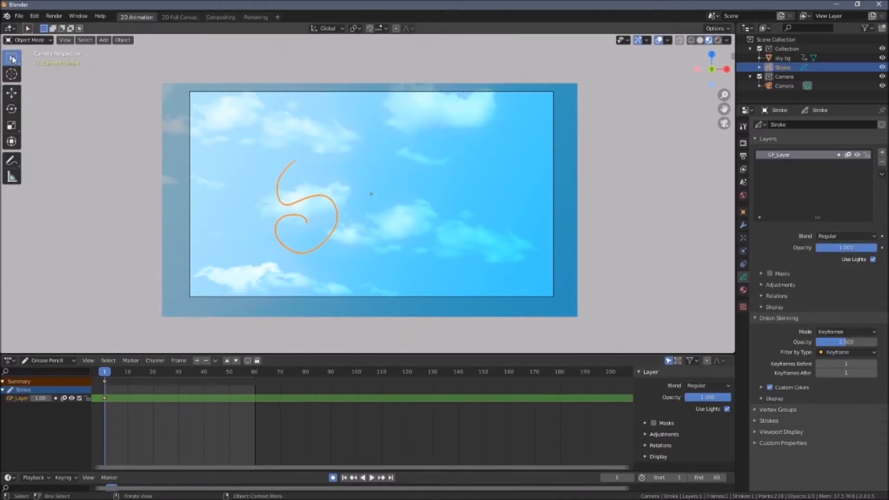
pyautogui.moveTo(252, 141); pyautogui.dragTo(354, 260)
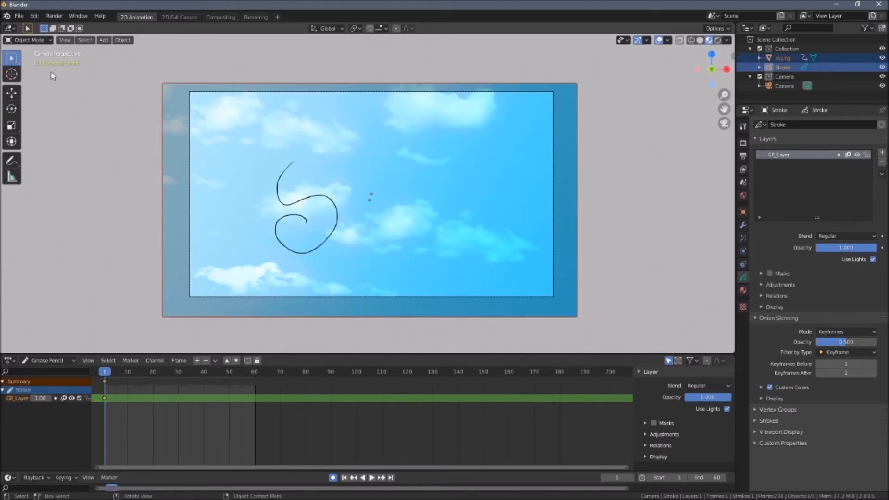
pyautogui.click(29, 39)
pyautogui.click(38, 64)
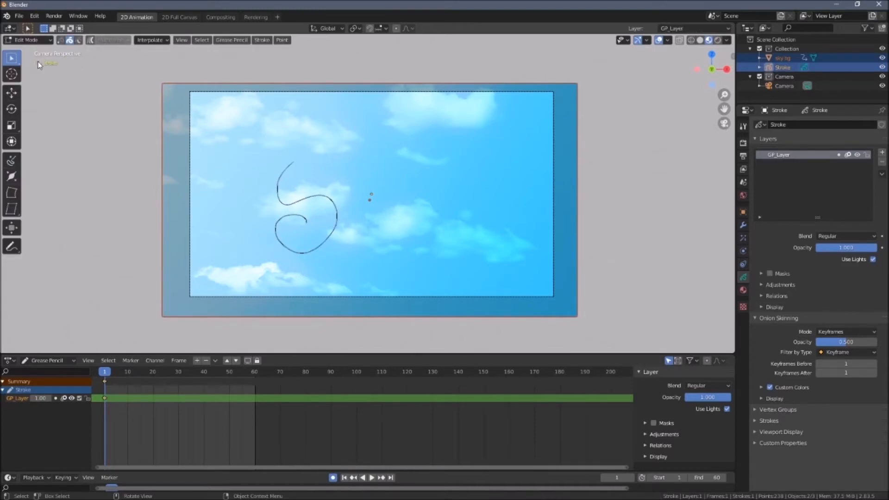
# Select the whole curl stroke and delete the active layer's keyframe that holds it
pyautogui.moveTo(258, 143); pyautogui.dragTo(355, 264)
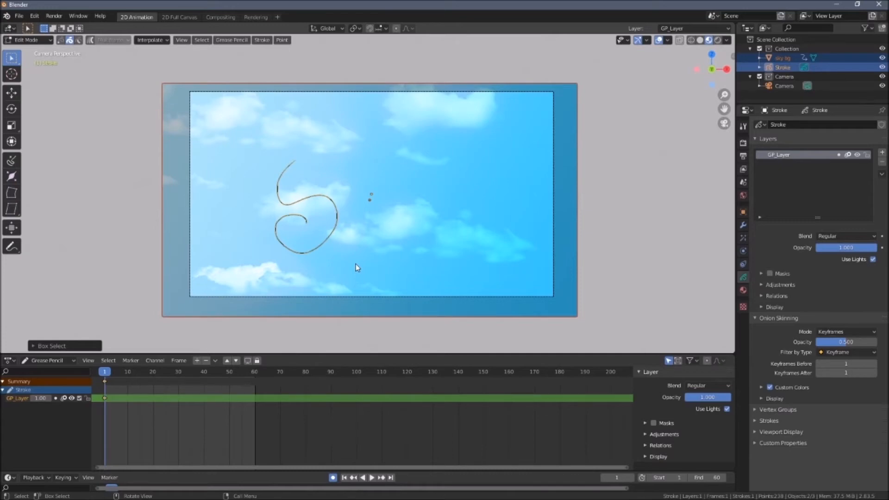
pyautogui.press('x')
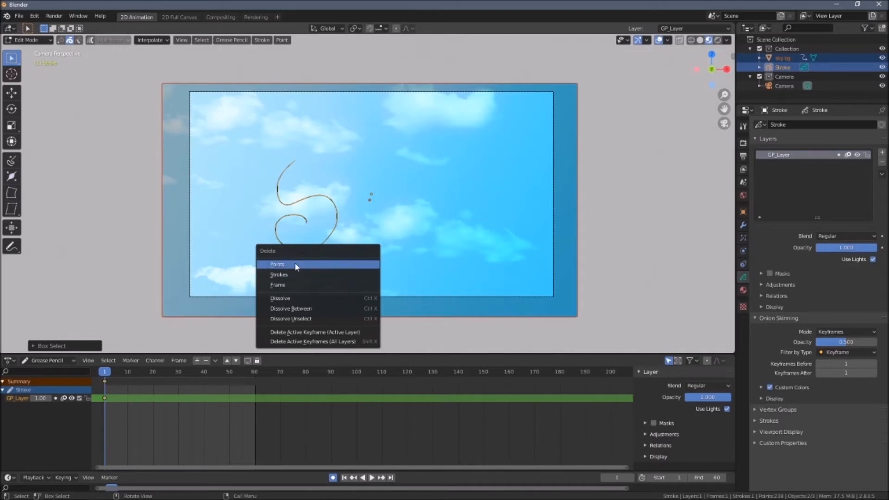
pyautogui.press('Escape')
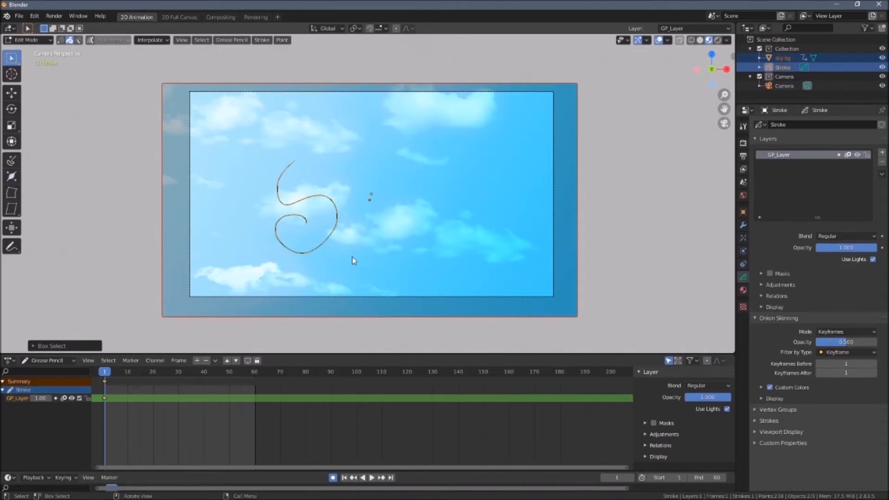
pyautogui.press('x')
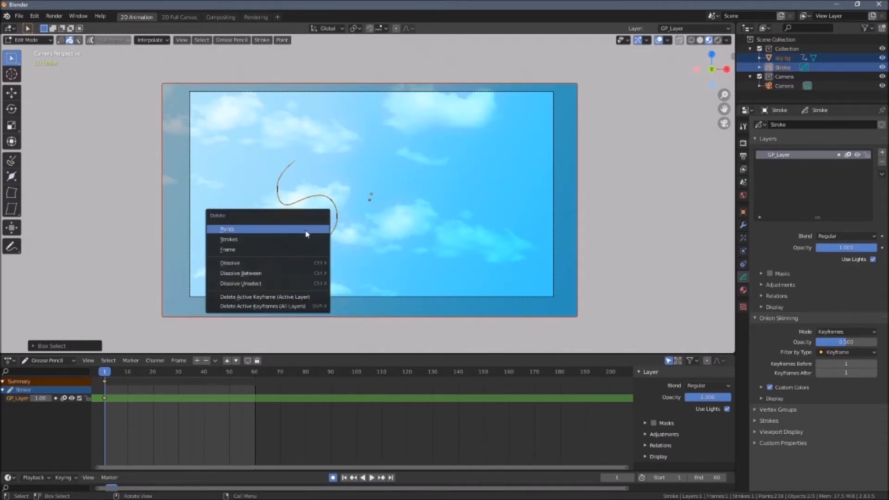
pyautogui.click(312, 297)
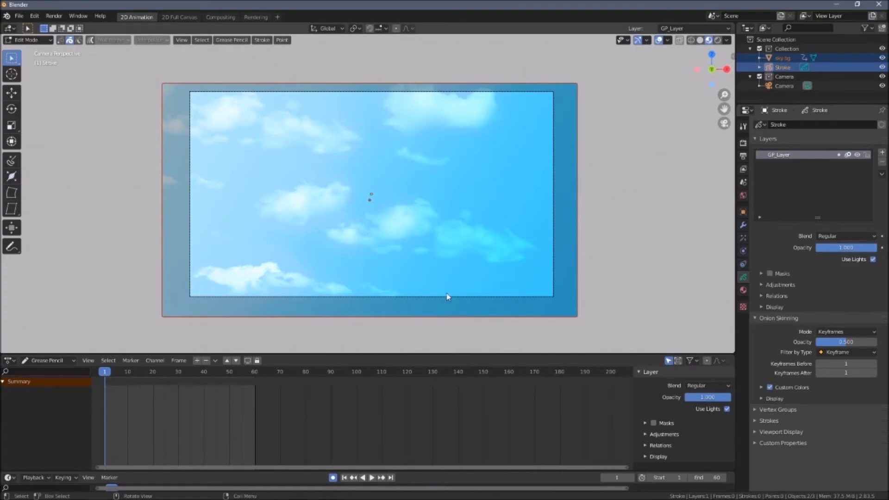
# Switch to Draw mode and draw a U-shaped curve on frame 1, left of the camera frame's centre
pyautogui.click(44, 38)
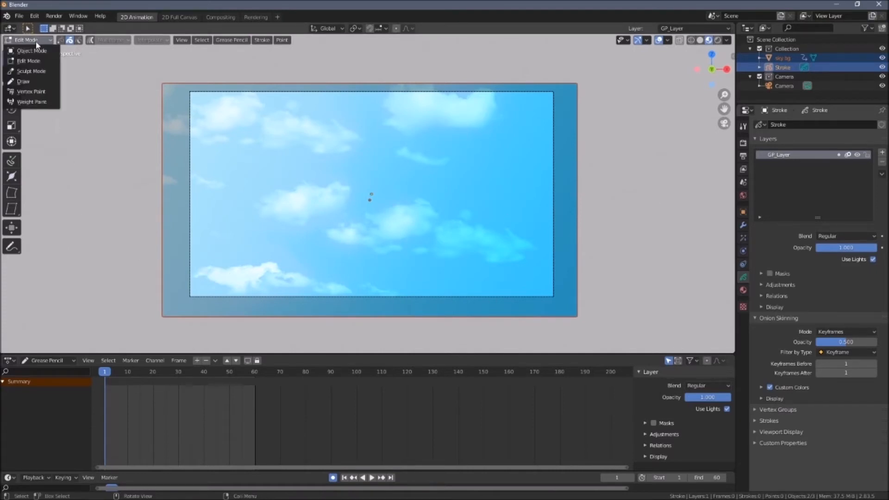
pyautogui.click(37, 74)
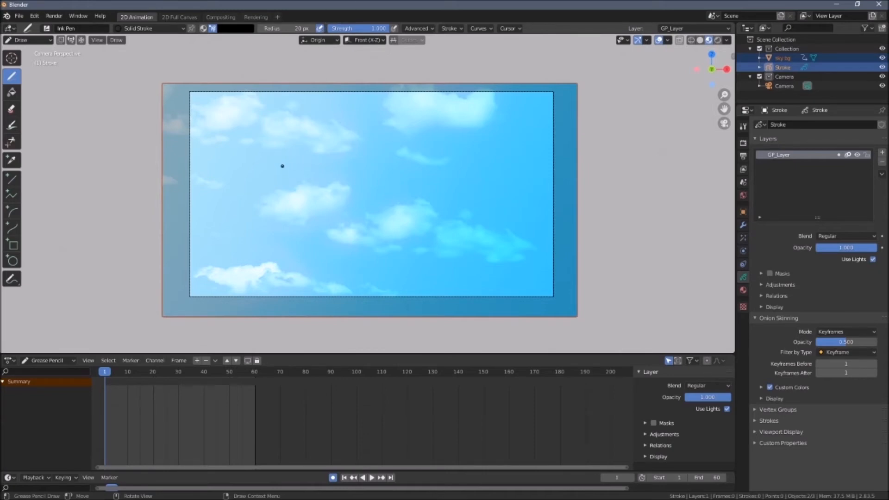
pyautogui.moveTo(280, 162)
pyautogui.mouseDown()
pyautogui.moveTo(295, 207)
pyautogui.moveTo(319, 223)
pyautogui.moveTo(350, 211)
pyautogui.moveTo(373, 173)
pyautogui.moveTo(372, 149)
pyautogui.mouseUp()
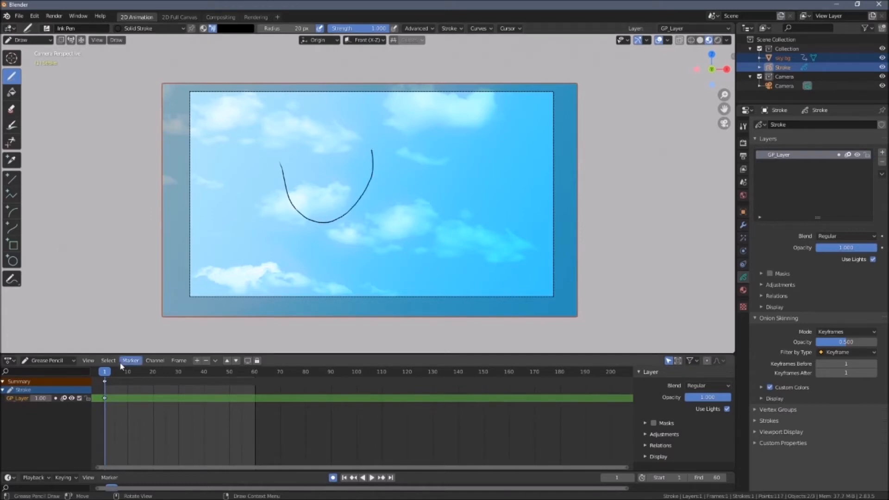
# Advance to frame 20 and draw a second U-shaped curve slightly right of the first one
pyautogui.press('space')
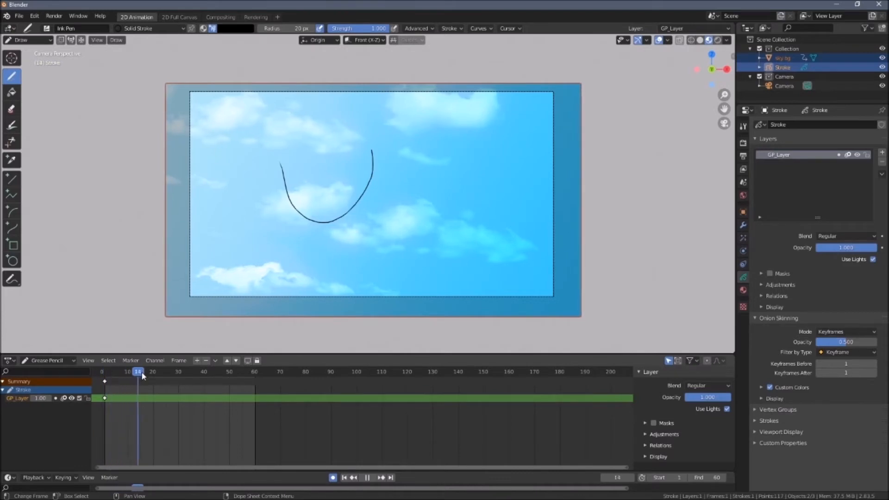
pyautogui.press('space')
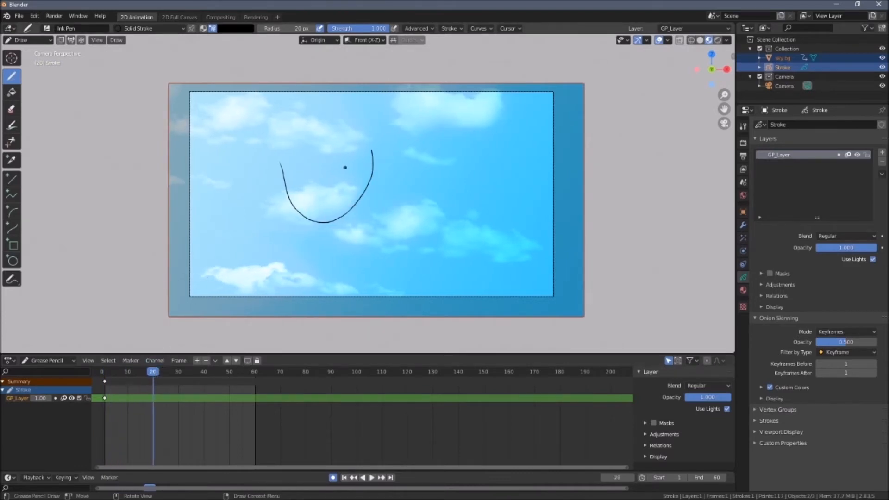
pyautogui.moveTo(321, 160)
pyautogui.mouseDown()
pyautogui.moveTo(345, 221)
pyautogui.moveTo(401, 197)
pyautogui.moveTo(401, 152)
pyautogui.mouseUp()
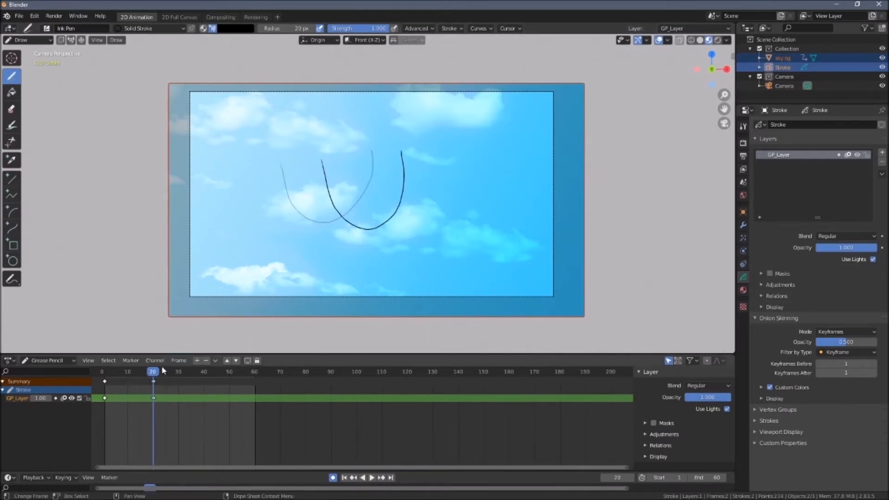
# Move to frame 11 between the two drawings, enter Edit Mode and generate in-between frames with a Linear interpolation sequence
pyautogui.press('space')
pyautogui.moveTo(154, 376); pyautogui.dragTo(130, 375)
pyautogui.click(104, 382)
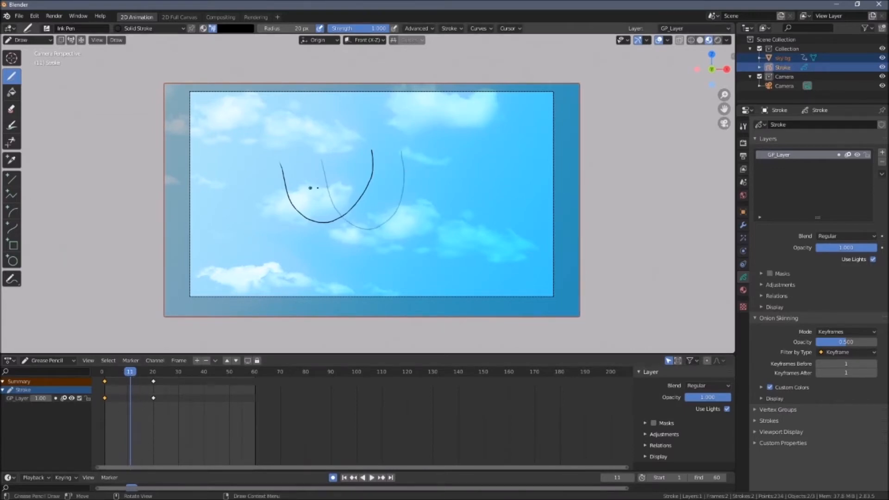
pyautogui.click(47, 40)
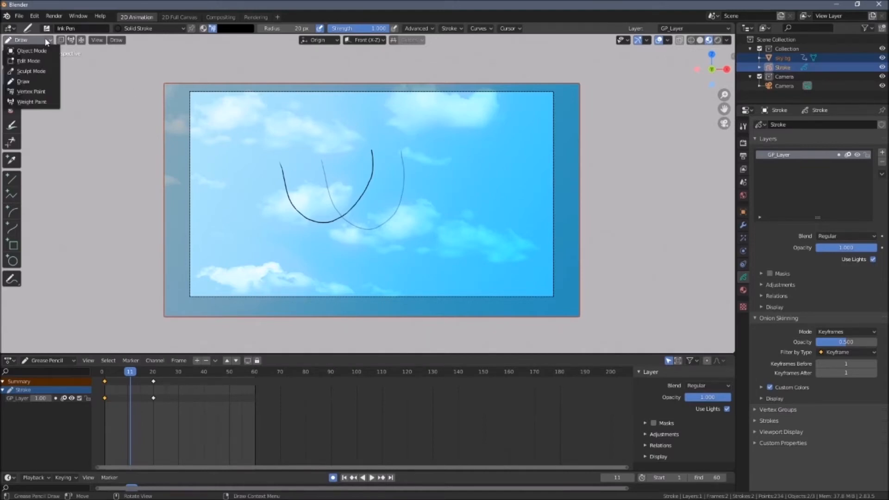
pyautogui.click(39, 61)
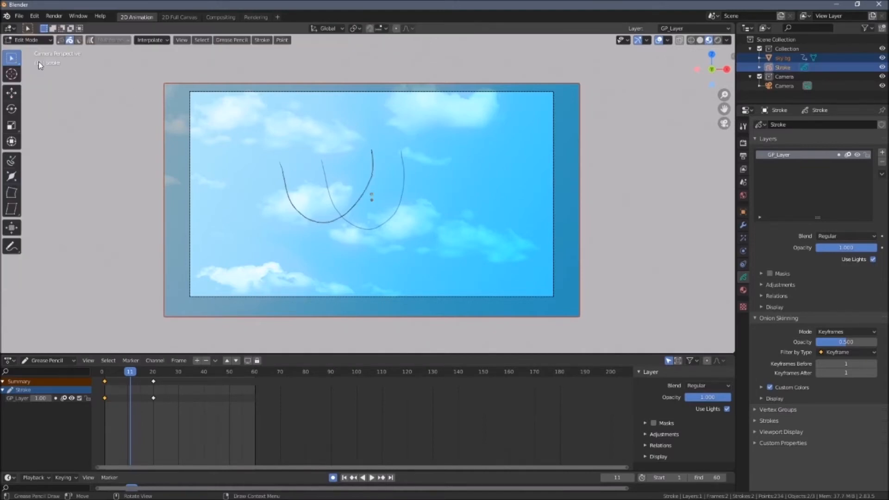
pyautogui.click(167, 43)
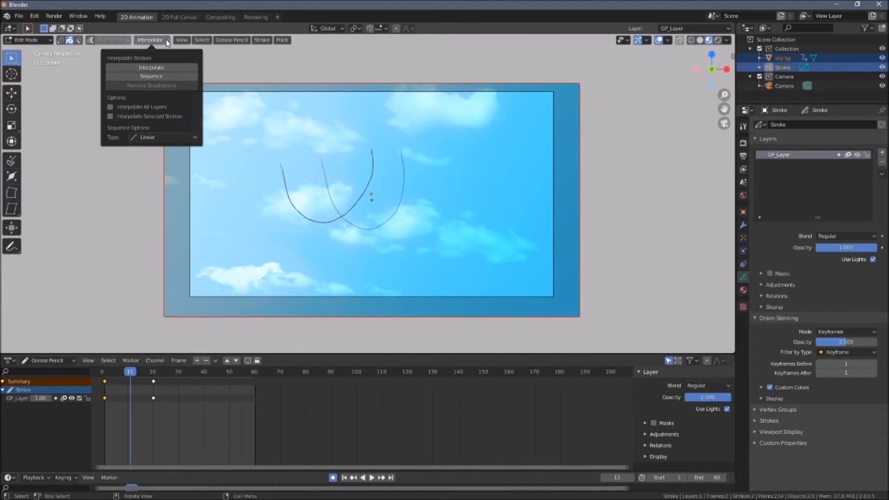
pyautogui.click(157, 75)
# Scrub from frame 1 to frame 20 to examine the interpolated motion of the U-shaped curve
pyautogui.moveTo(130, 373)
pyautogui.mouseDown()
pyautogui.moveTo(110, 377)
pyautogui.moveTo(155, 377)
pyautogui.moveTo(106, 378)
pyautogui.moveTo(157, 378)
pyautogui.moveTo(136, 379)
pyautogui.mouseUp()
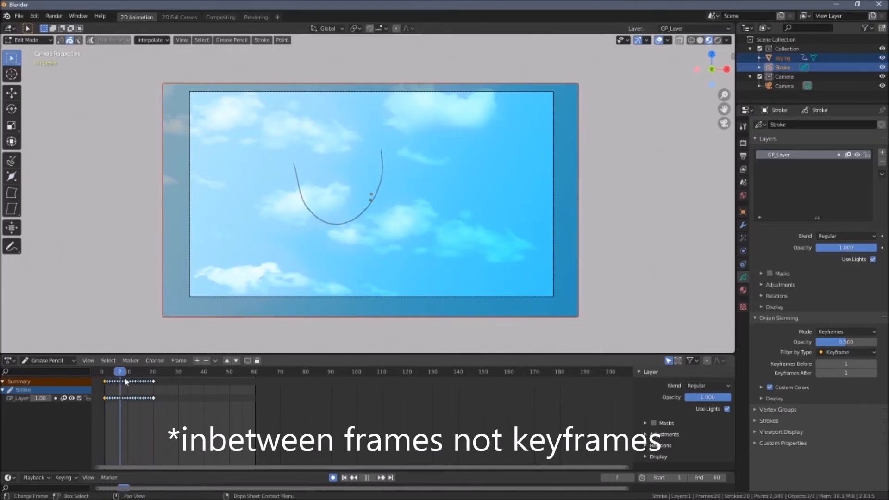
pyautogui.moveTo(134, 380)
pyautogui.mouseDown()
pyautogui.moveTo(99, 379)
pyautogui.moveTo(146, 382)
pyautogui.moveTo(108, 385)
pyautogui.mouseUp()
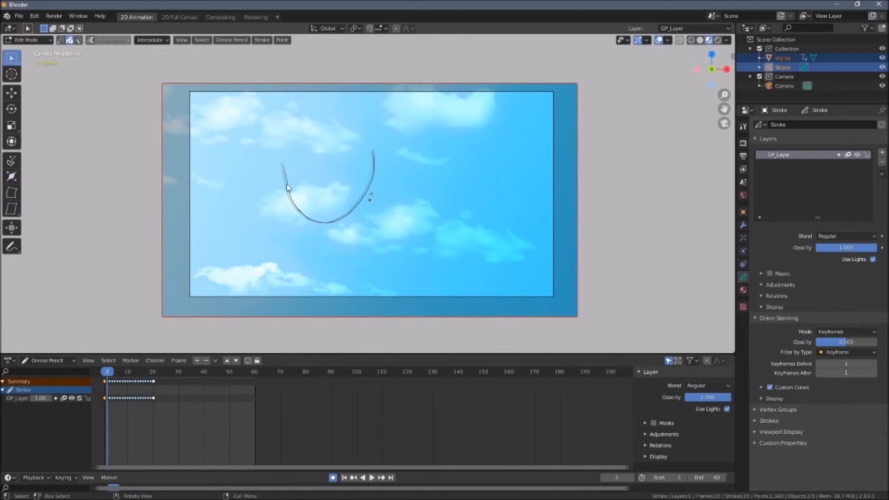
pyautogui.moveTo(126, 375); pyautogui.dragTo(155, 377)
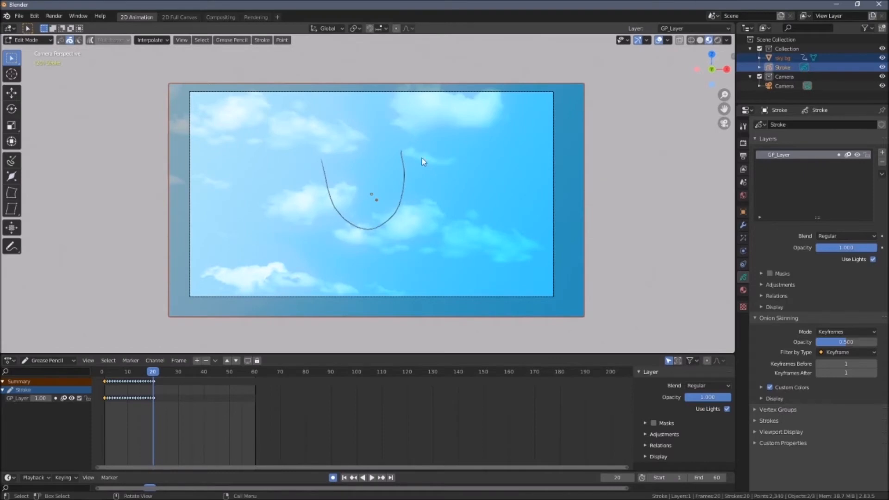
# Move to frame 12 and remove the interpolated breakdown frames between the two U-shaped curve drawings
pyautogui.moveTo(159, 372)
pyautogui.mouseDown()
pyautogui.moveTo(106, 384)
pyautogui.moveTo(175, 384)
pyautogui.moveTo(132, 374)
pyautogui.mouseUp()
pyautogui.click(164, 41)
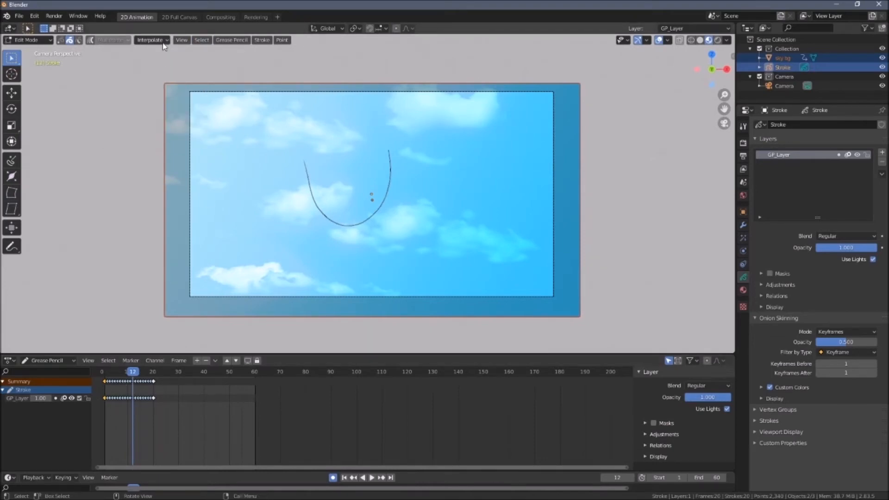
pyautogui.click(162, 43)
pyautogui.click(165, 86)
# Scrub toward frame 20 and delete the second curve's Grease Pencil keyframe at frame 20
pyautogui.moveTo(131, 373)
pyautogui.mouseDown()
pyautogui.moveTo(119, 372)
pyautogui.moveTo(154, 376)
pyautogui.mouseUp()
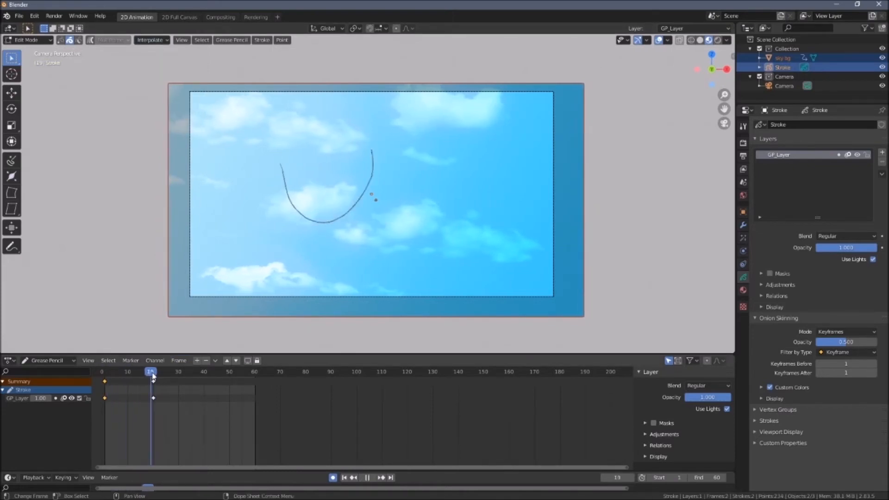
pyautogui.moveTo(172, 411); pyautogui.dragTo(148, 379)
pyautogui.rightClick(154, 381)
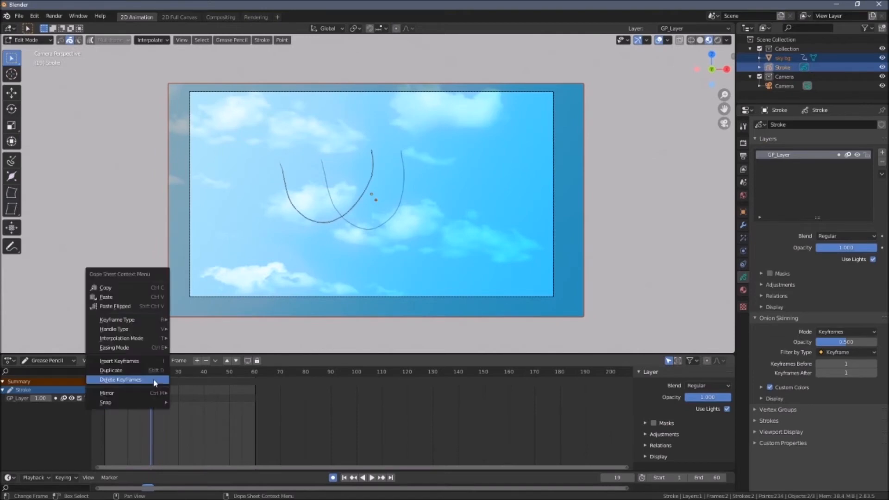
pyautogui.click(157, 381)
# In Draw mode, draw a U-shaped face with eyes and mouth on frame 20, and add matching eyes and mouth on frame 1
pyautogui.moveTo(152, 372); pyautogui.dragTo(155, 371)
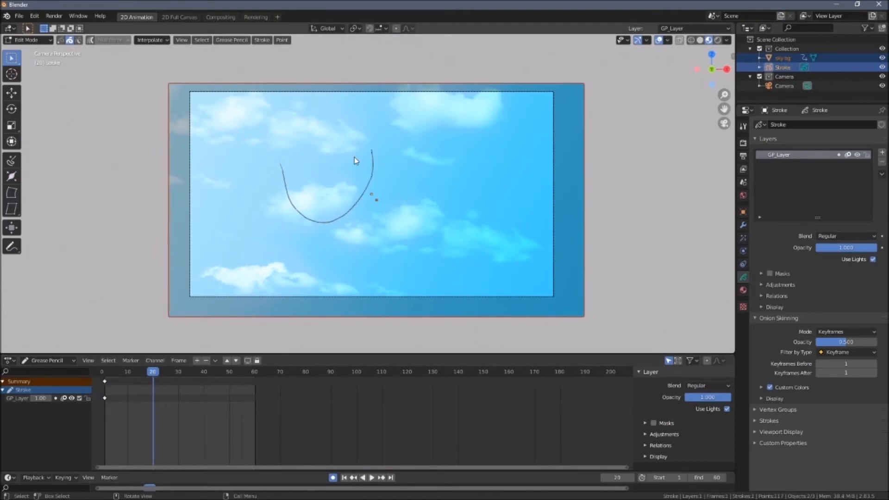
pyautogui.click(33, 40)
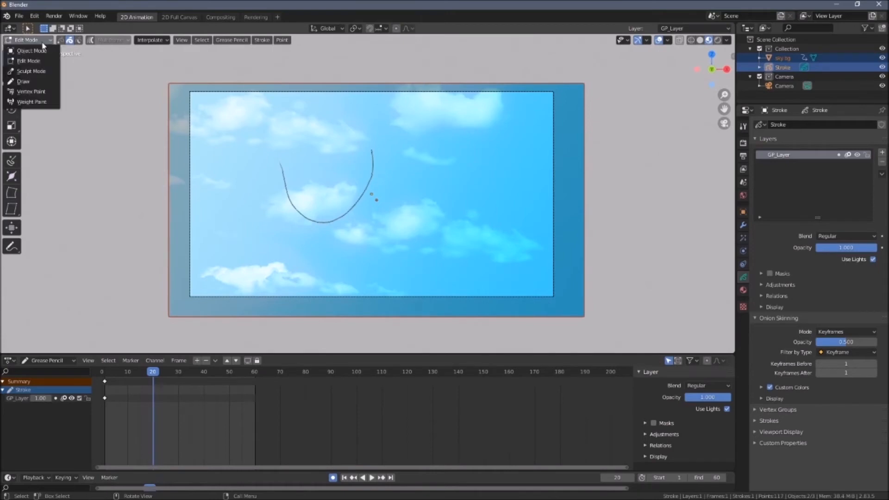
pyautogui.click(37, 81)
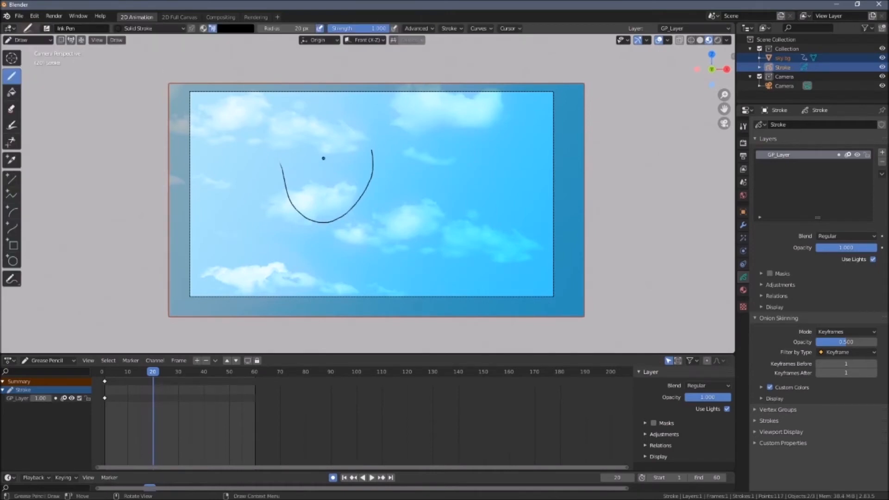
pyautogui.moveTo(379, 214); pyautogui.dragTo(388, 148)
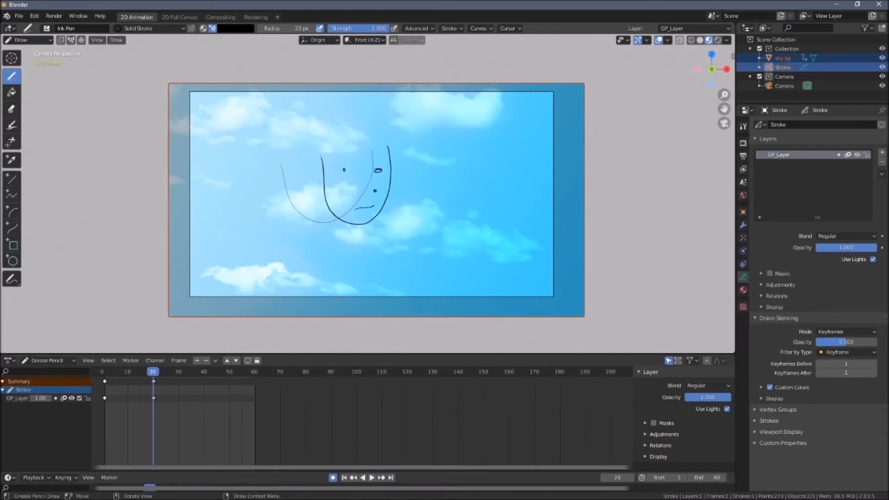
pyautogui.moveTo(155, 387)
pyautogui.mouseDown()
pyautogui.moveTo(146, 376)
pyautogui.moveTo(105, 375)
pyautogui.mouseUp()
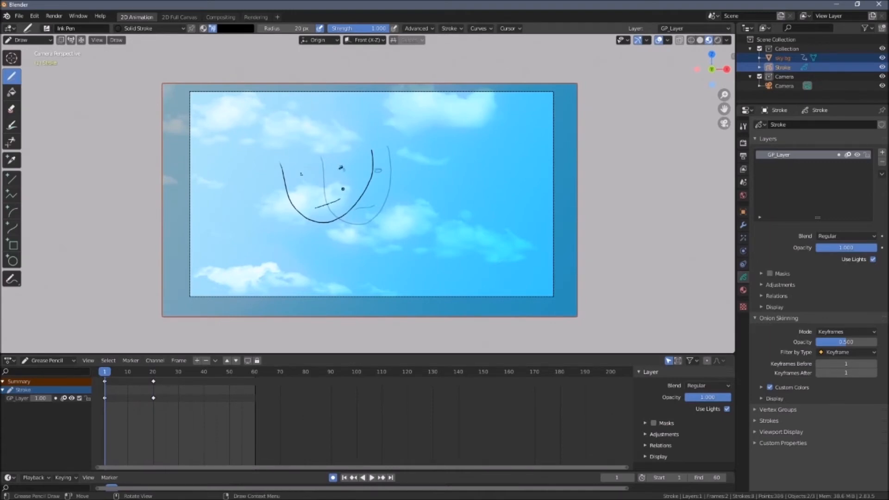
# Move to frame 10, enter Edit Mode and generate a Linear interpolation sequence between the two face drawings
pyautogui.press('space')
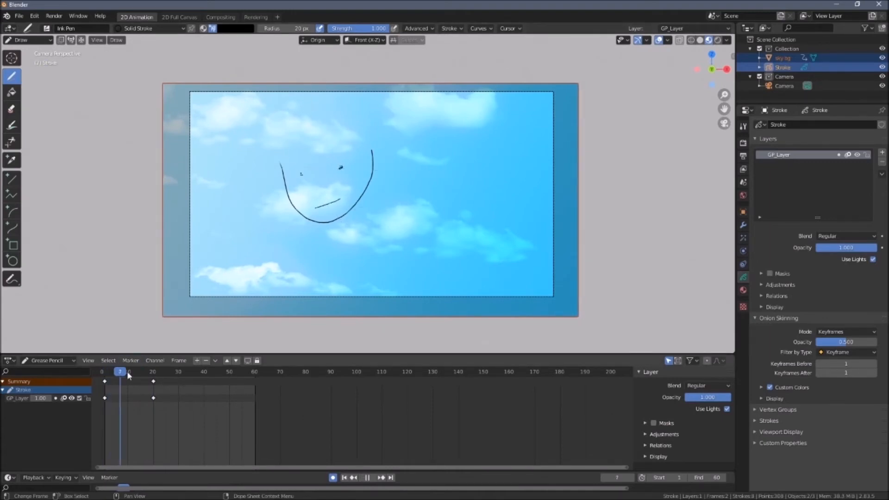
pyautogui.press('space')
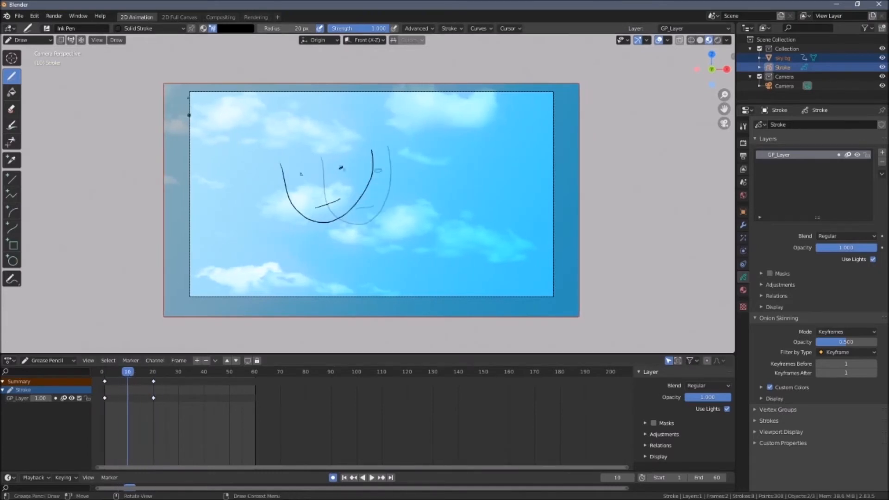
pyautogui.click(27, 40)
pyautogui.click(25, 55)
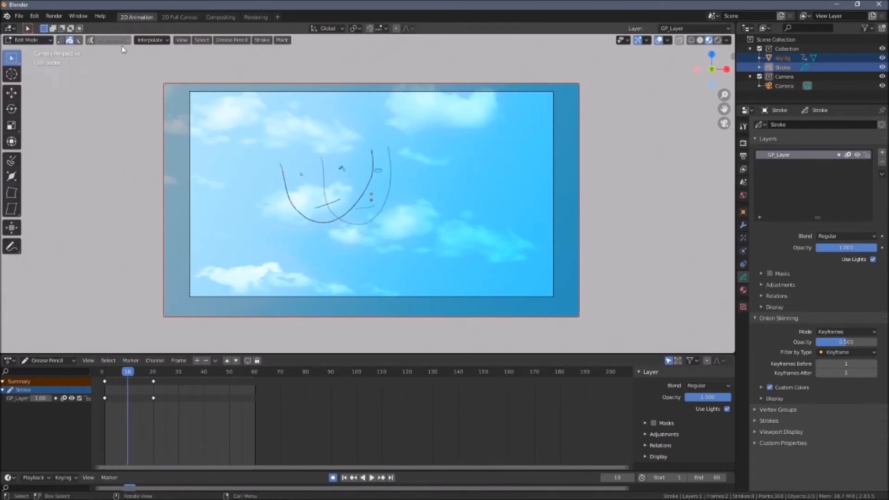
pyautogui.click(165, 40)
pyautogui.click(163, 79)
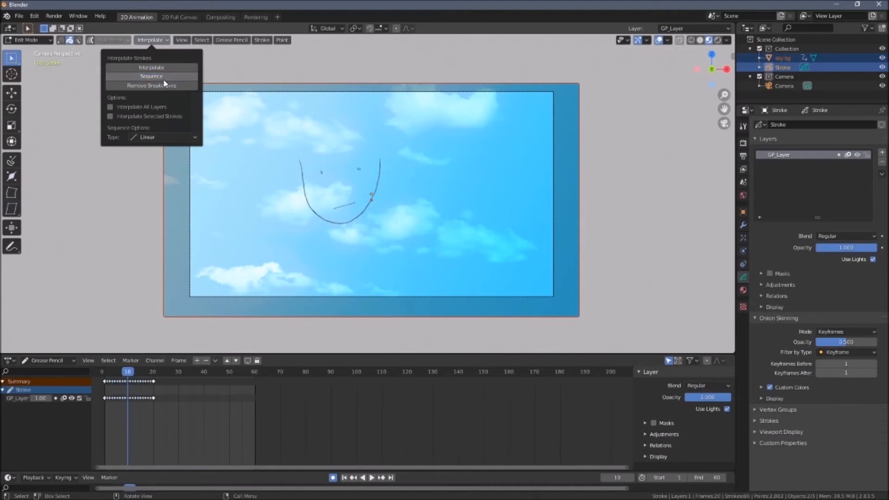
# Scrub and play the frames between 1 and 20 to examine the interpolated face motion
pyautogui.press('space')
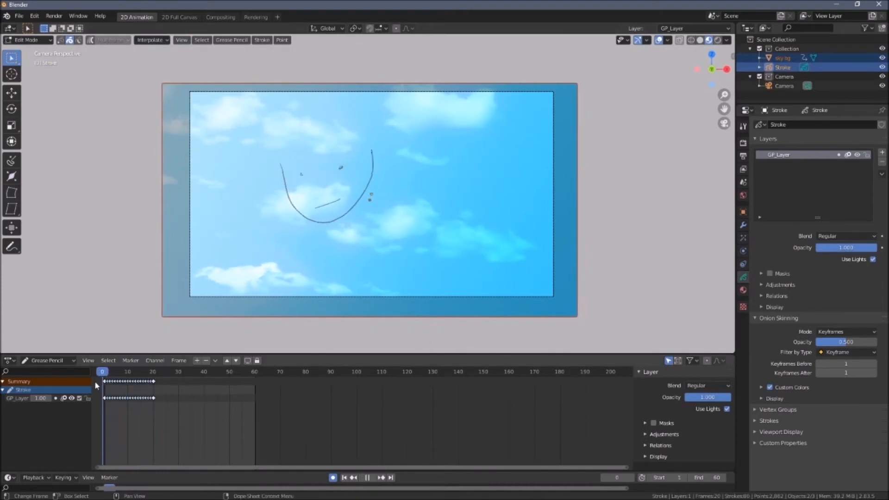
pyautogui.moveTo(158, 382); pyautogui.dragTo(144, 384)
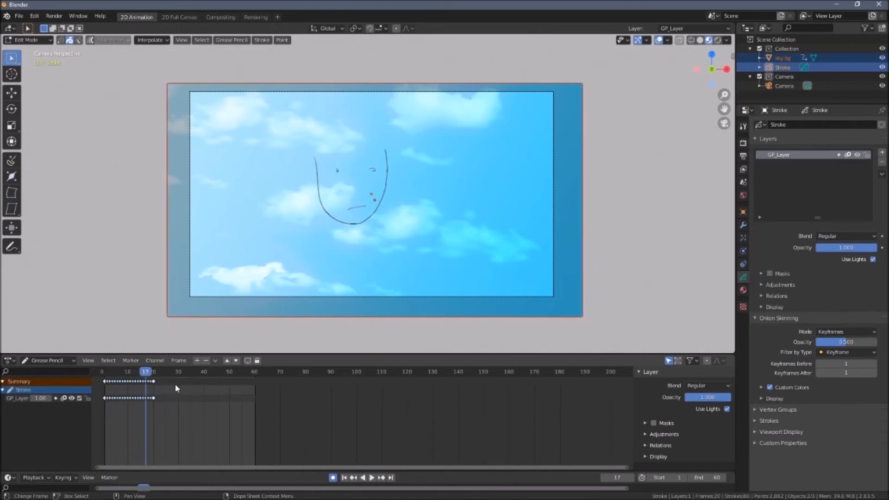
pyautogui.click(372, 477)
pyautogui.moveTo(198, 378); pyautogui.dragTo(140, 377)
pyautogui.press('space')
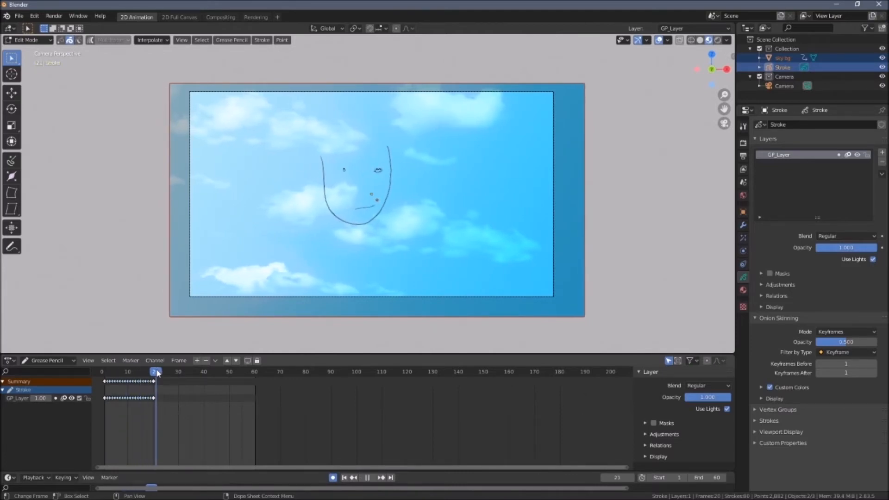
# Remove the interpolated breakdown frames of the face and delete its keyframe at frame 20, ending on frame 1
pyautogui.moveTo(153, 372); pyautogui.dragTo(127, 372)
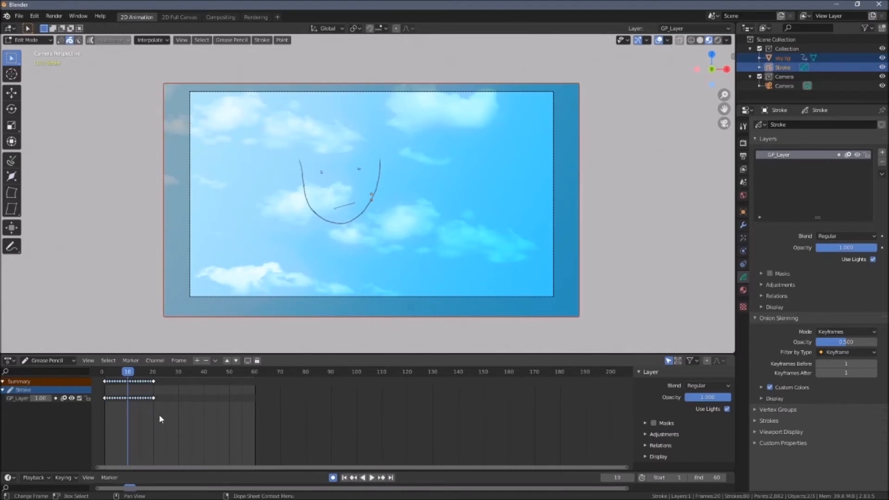
pyautogui.click(160, 40)
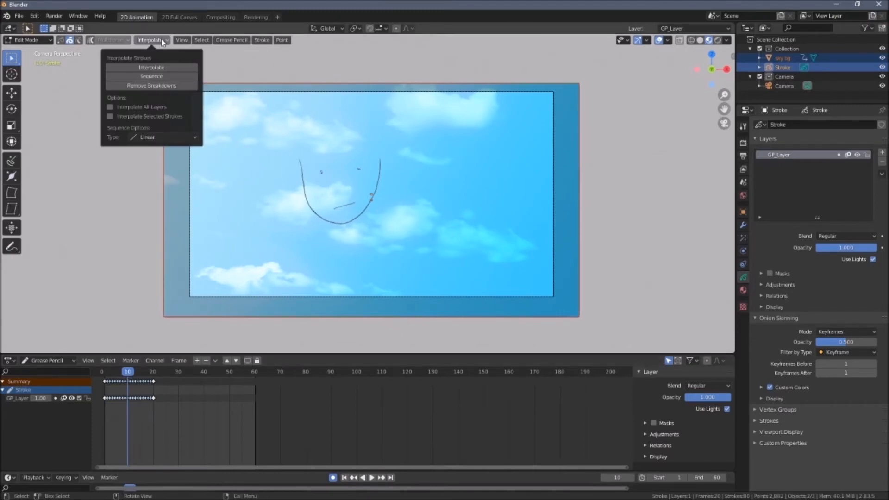
pyautogui.click(161, 86)
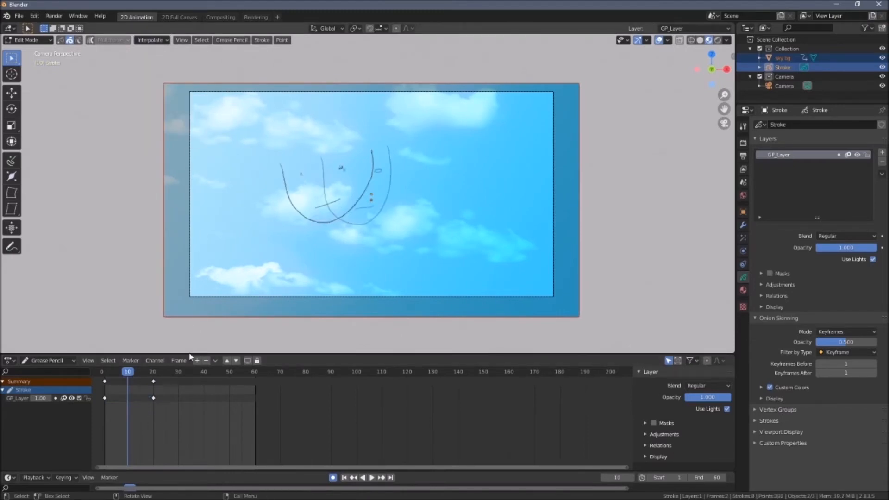
pyautogui.moveTo(151, 382); pyautogui.dragTo(106, 375)
pyautogui.rightClick(153, 382)
pyautogui.click(154, 380)
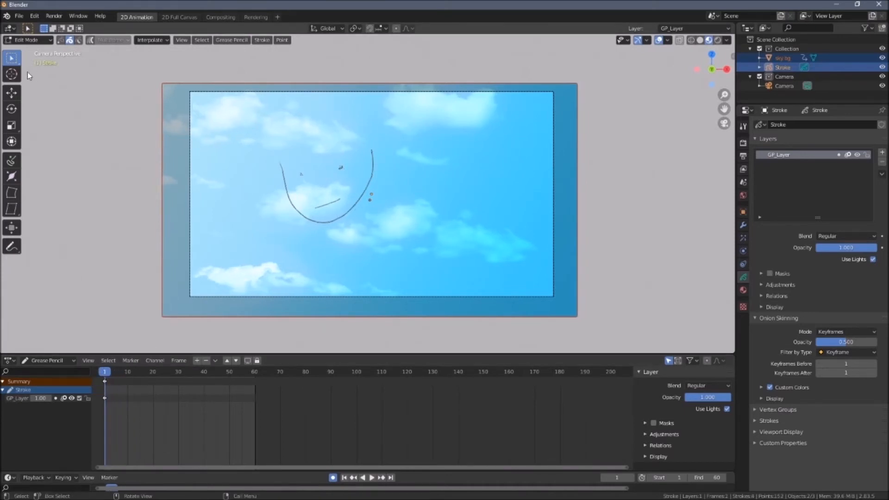
# In Draw mode, add a jagged fringe and a wavy outer hair outline around the face on frame 1
pyautogui.click(38, 41)
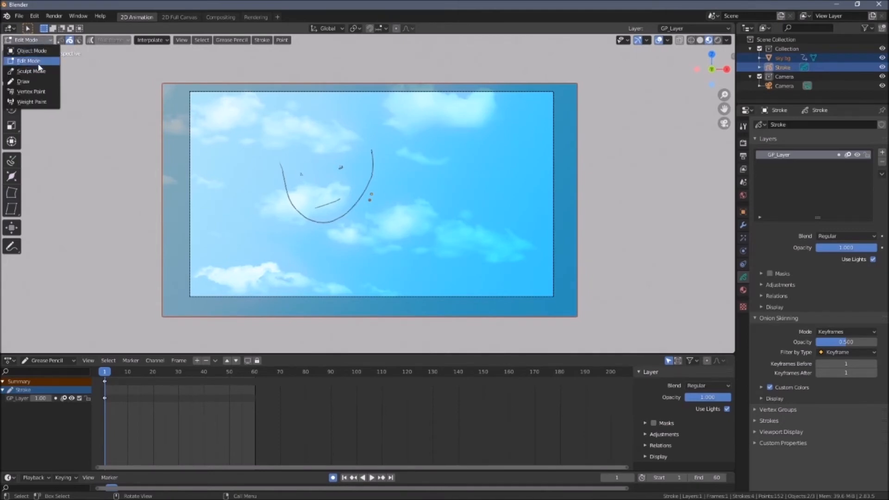
pyautogui.click(23, 82)
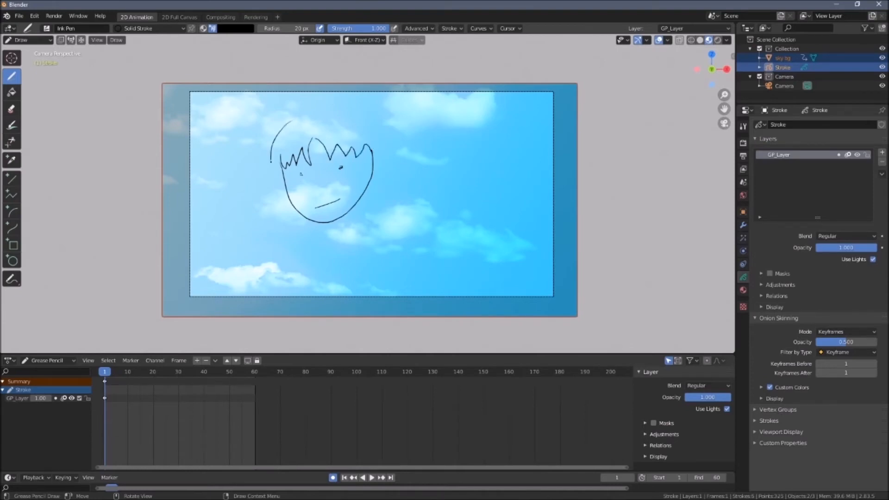
pyautogui.moveTo(396, 187); pyautogui.dragTo(329, 107)
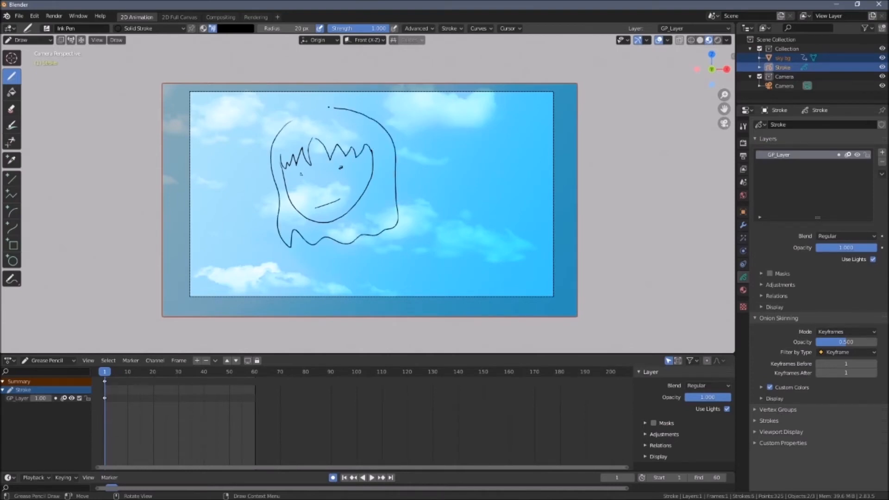
# Advance to frame 20 and draw a second head slightly right of the first, with face outline, fringe, hair, eyes and mouth
pyautogui.press('space')
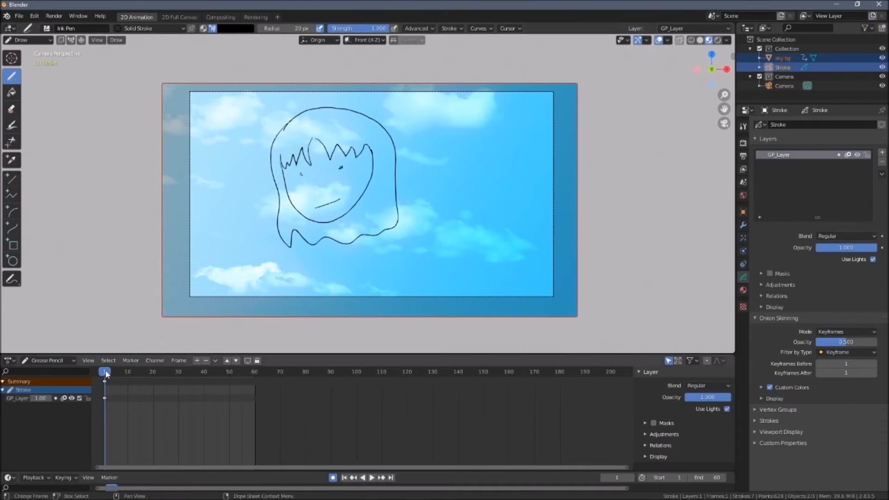
pyautogui.press('space')
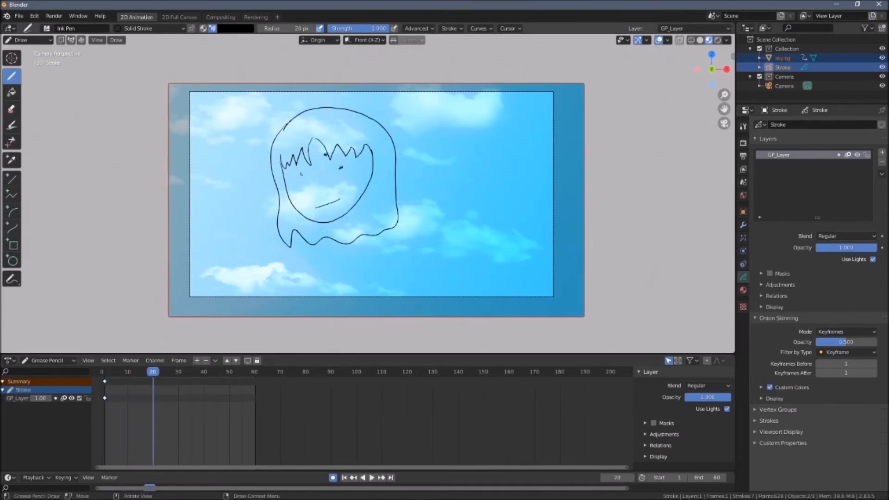
pyautogui.moveTo(299, 148); pyautogui.dragTo(382, 147)
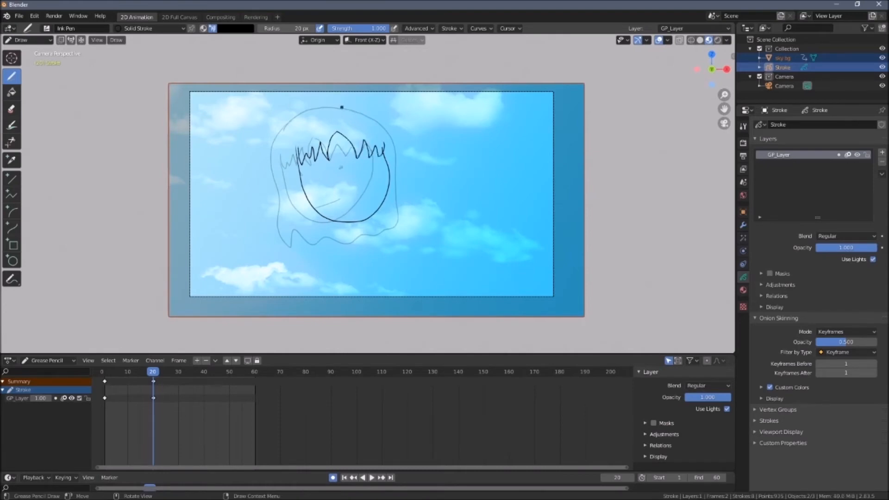
pyautogui.moveTo(342, 107)
pyautogui.mouseDown()
pyautogui.moveTo(283, 169)
pyautogui.moveTo(323, 236)
pyautogui.mouseUp()
pyautogui.moveTo(404, 226)
pyautogui.mouseDown()
pyautogui.moveTo(361, 103)
pyautogui.moveTo(324, 107)
pyautogui.mouseUp()
pyautogui.click(331, 173)
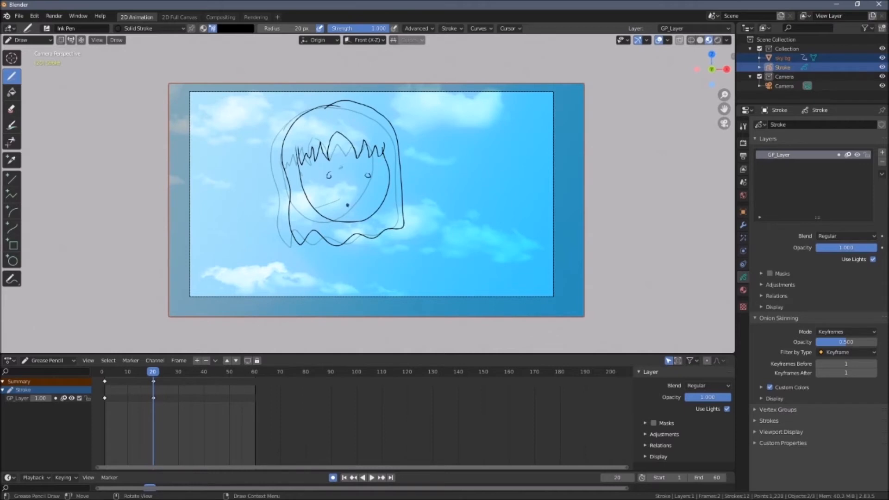
# Move to frame 11, enter Edit Mode and generate a Linear interpolation sequence between the two detailed head drawings
pyautogui.moveTo(155, 371); pyautogui.dragTo(130, 371)
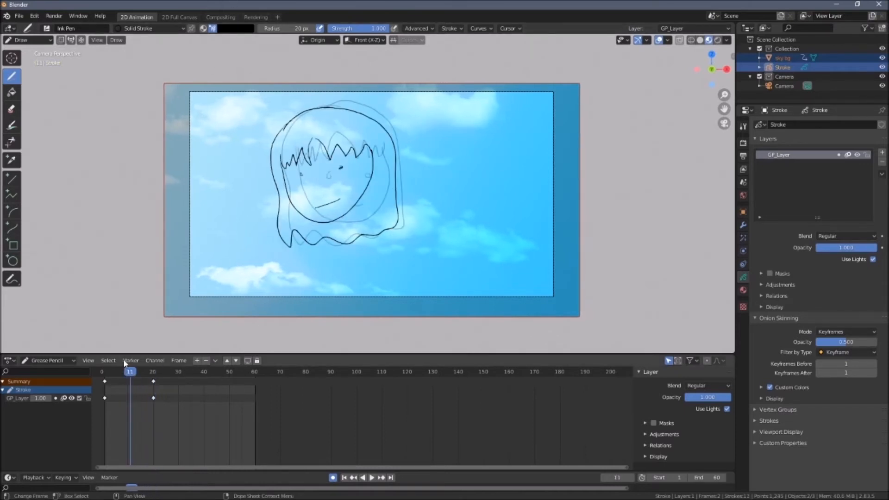
pyautogui.click(168, 28)
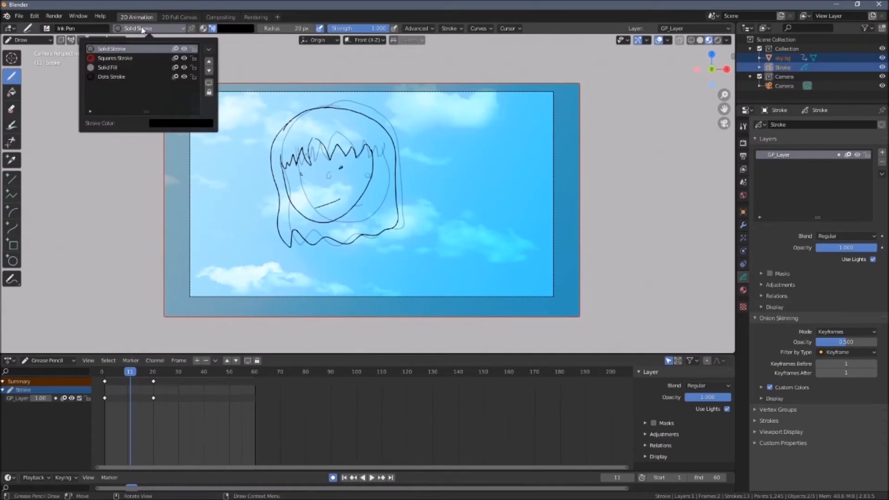
pyautogui.click(6, 41)
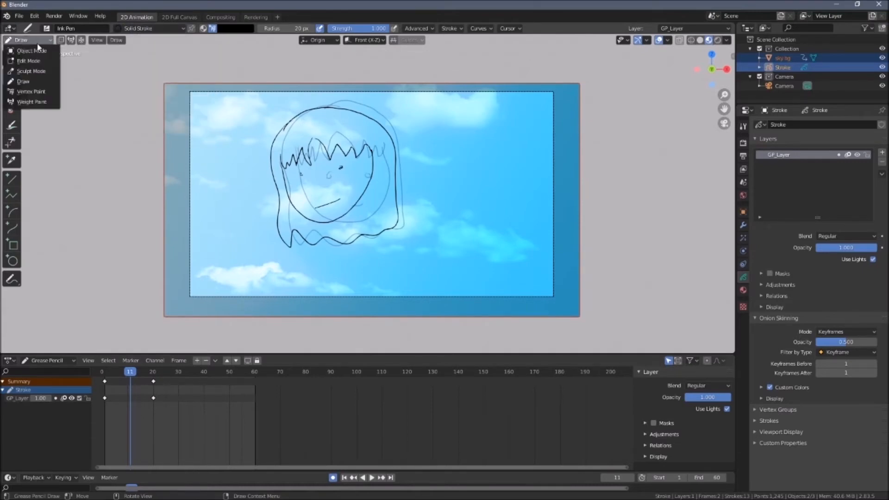
pyautogui.click(39, 65)
pyautogui.click(167, 42)
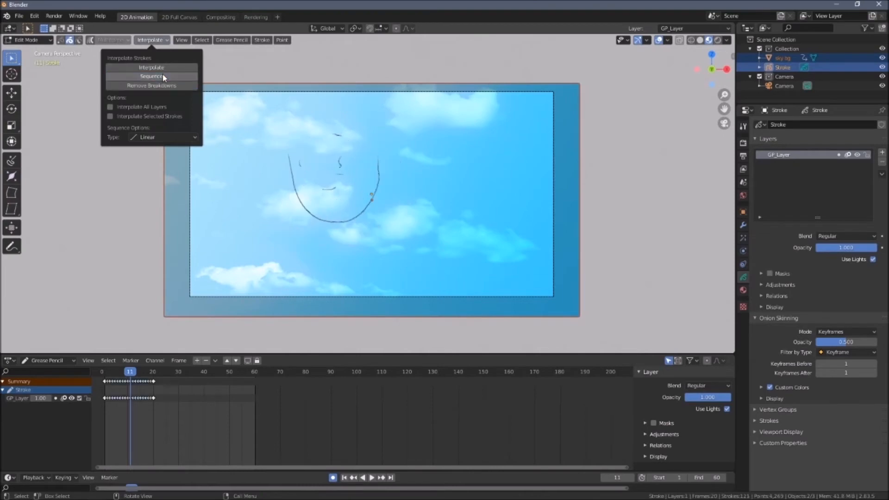
pyautogui.click(162, 75)
# Scrub through the frames around frame 10 to examine the interpolated strokes of the detailed head
pyautogui.press('space')
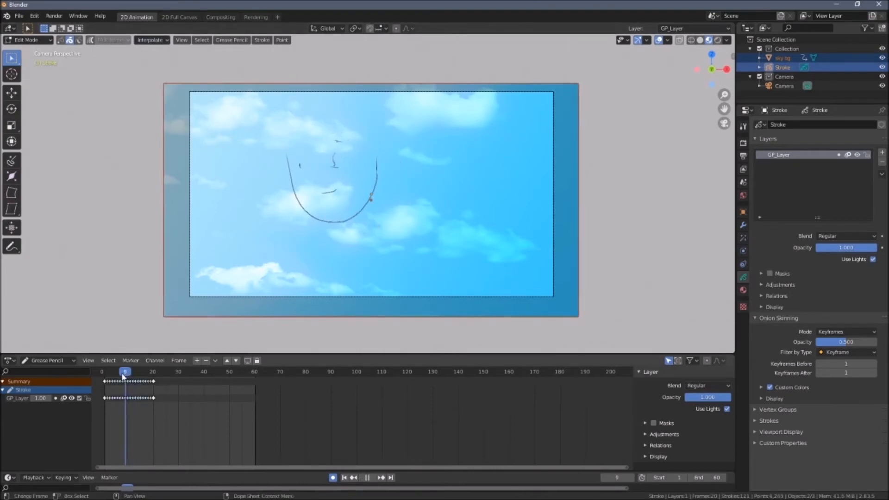
pyautogui.moveTo(135, 372)
pyautogui.mouseDown()
pyautogui.moveTo(151, 370)
pyautogui.moveTo(103, 377)
pyautogui.moveTo(153, 378)
pyautogui.moveTo(103, 378)
pyautogui.moveTo(153, 382)
pyautogui.moveTo(107, 382)
pyautogui.moveTo(144, 381)
pyautogui.moveTo(115, 386)
pyautogui.moveTo(157, 380)
pyautogui.moveTo(105, 383)
pyautogui.moveTo(151, 381)
pyautogui.moveTo(107, 383)
pyautogui.moveTo(143, 382)
pyautogui.moveTo(116, 383)
pyautogui.moveTo(124, 388)
pyautogui.moveTo(102, 382)
pyautogui.moveTo(160, 376)
pyautogui.moveTo(105, 384)
pyautogui.moveTo(157, 377)
pyautogui.moveTo(111, 384)
pyautogui.moveTo(129, 391)
pyautogui.mouseUp()
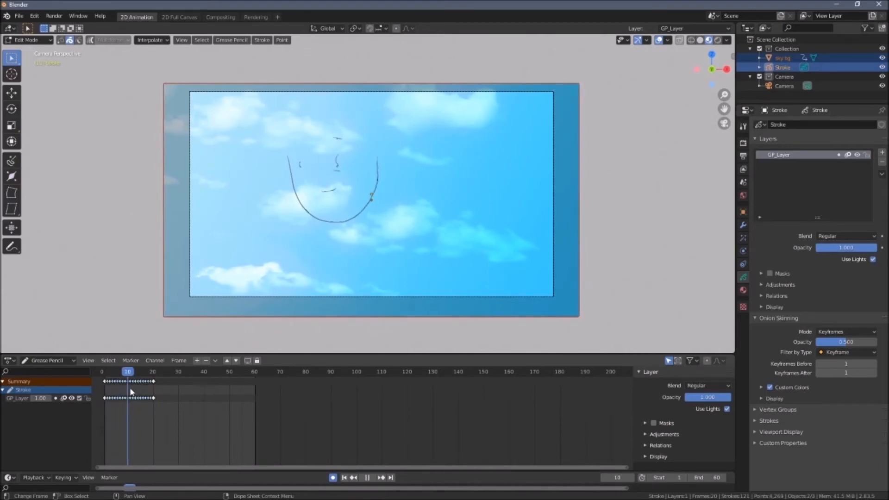
pyautogui.moveTo(130, 388); pyautogui.dragTo(125, 387)
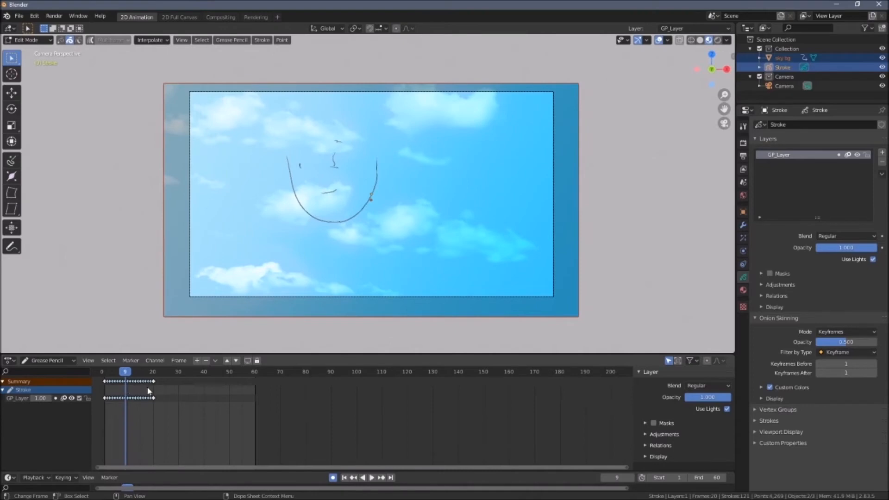
# Remove the interpolated in-between frames and delete the second head's keyframe at frame 20
pyautogui.rightClick(137, 380)
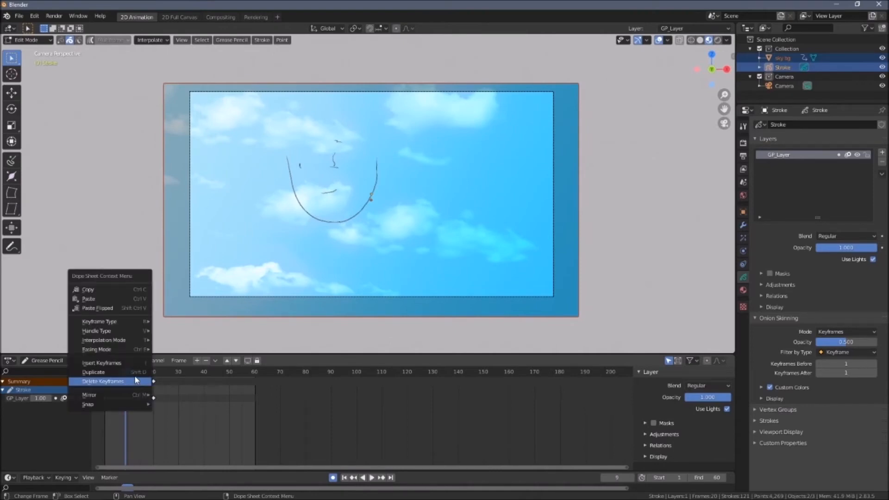
pyautogui.click(151, 40)
pyautogui.click(154, 86)
pyautogui.moveTo(159, 410); pyautogui.dragTo(153, 382)
pyautogui.rightClick(153, 382)
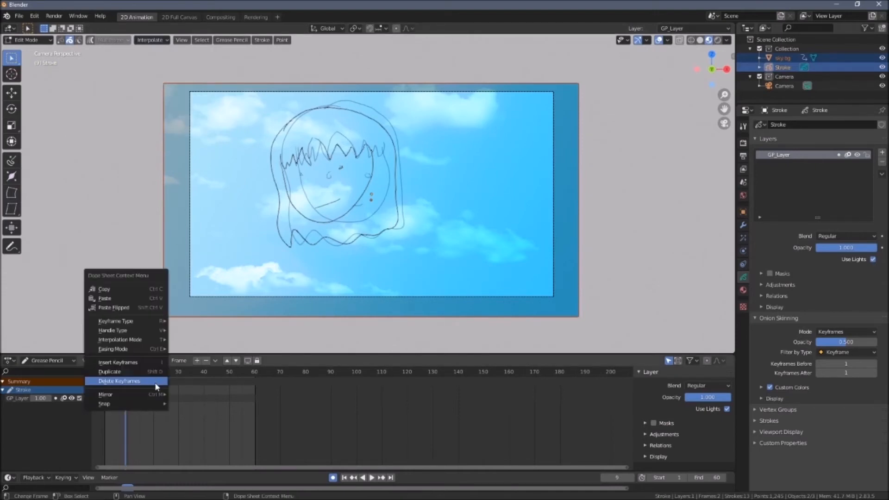
pyautogui.click(154, 381)
# Return to frame 1 and replace the old Grease Pencil layer with a new empty layer
pyautogui.moveTo(127, 374); pyautogui.dragTo(106, 377)
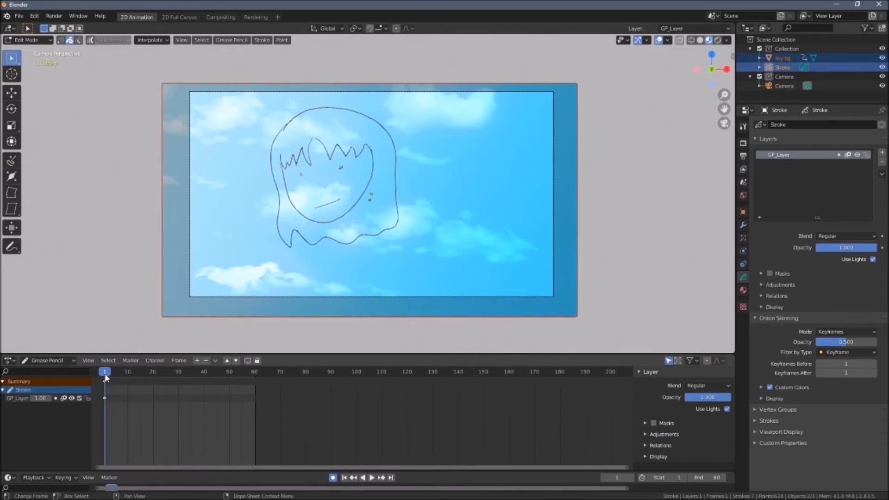
pyautogui.rightClick(107, 383)
pyautogui.click(107, 384)
pyautogui.click(21, 397)
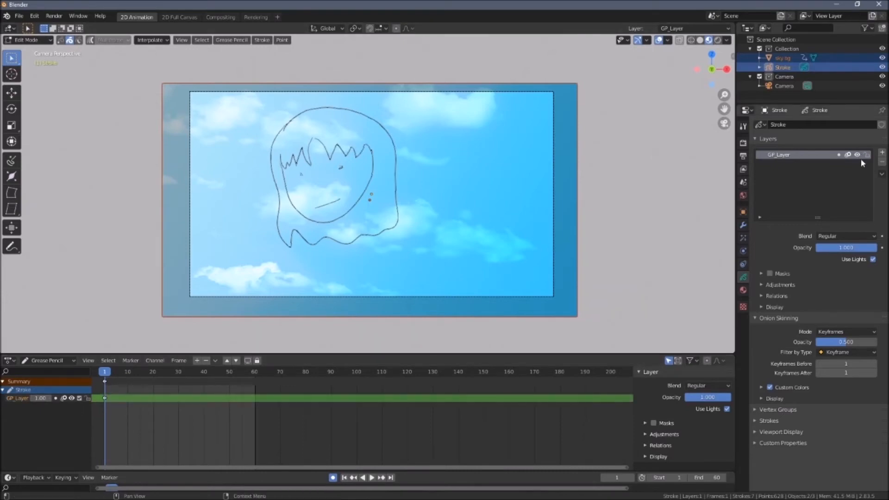
pyautogui.click(883, 162)
pyautogui.click(882, 153)
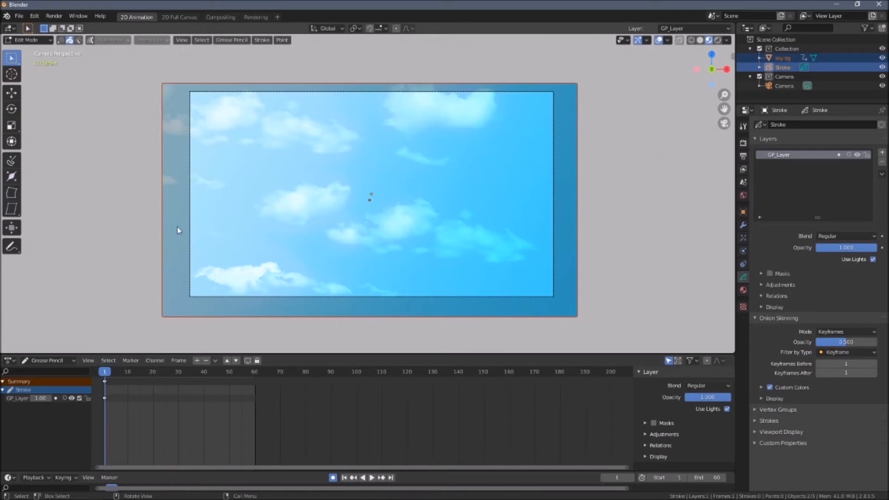
# In Draw mode, sketch a rough tilted head on frame 1 with a notched-top outline, two eyes and a short mouth
pyautogui.click(37, 40)
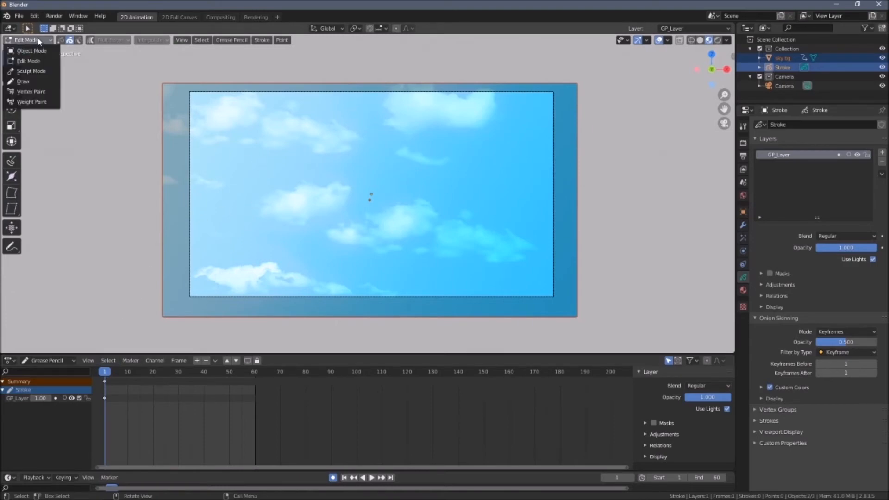
pyautogui.click(37, 72)
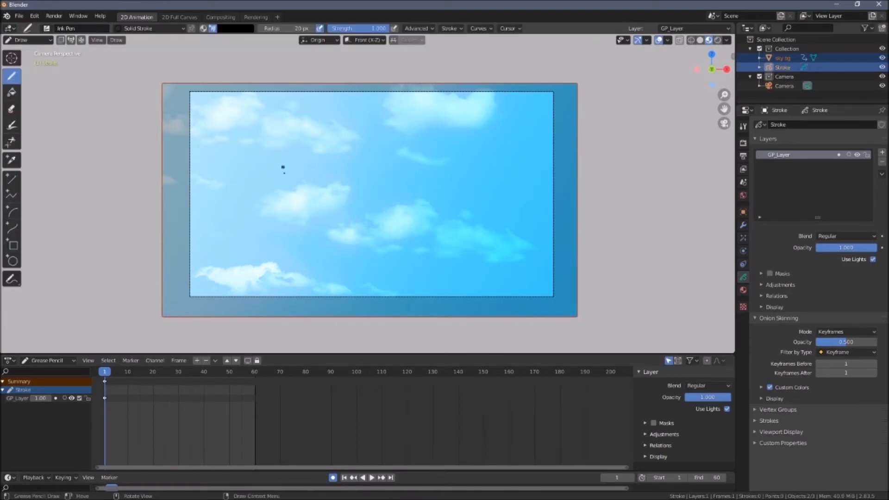
pyautogui.moveTo(284, 152)
pyautogui.mouseDown()
pyautogui.moveTo(321, 216)
pyautogui.moveTo(365, 212)
pyautogui.moveTo(385, 173)
pyautogui.moveTo(375, 130)
pyautogui.mouseUp()
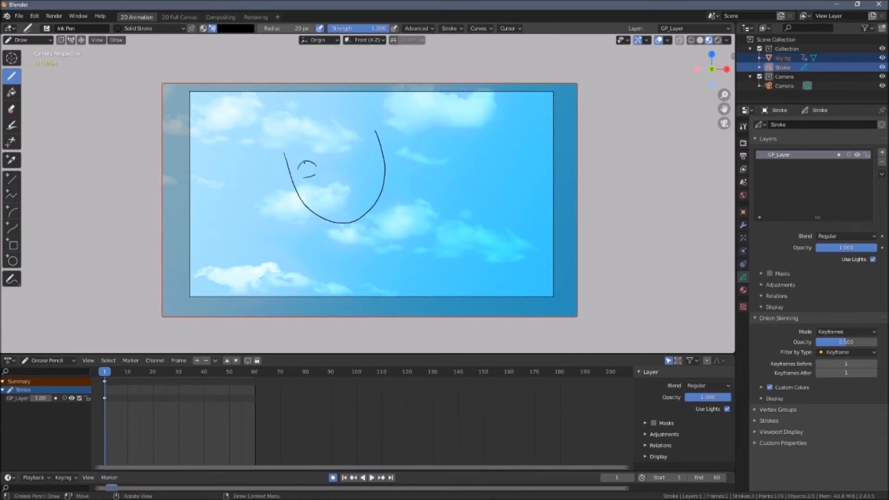
pyautogui.moveTo(348, 155); pyautogui.dragTo(367, 152)
pyautogui.moveTo(284, 155)
pyautogui.mouseDown()
pyautogui.moveTo(351, 111)
pyautogui.moveTo(376, 132)
pyautogui.mouseUp()
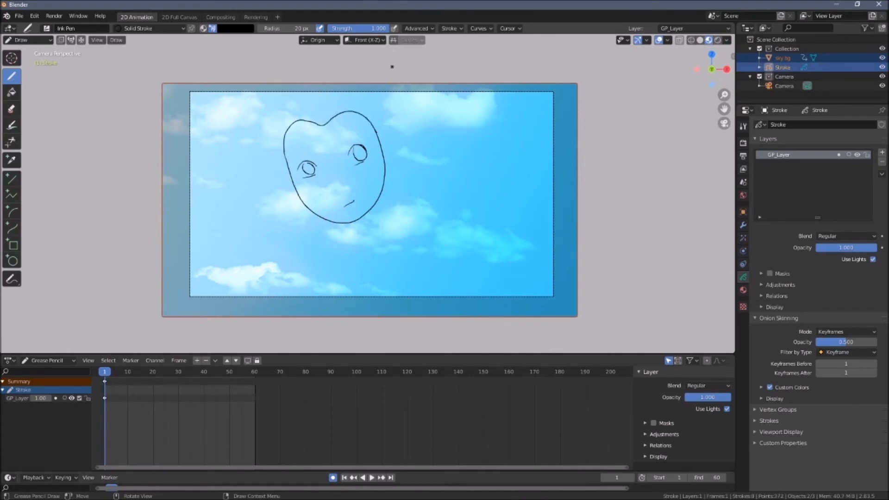
# Go to frame 21 and sketch a second, more upright head slightly right of the first, with outline, eyes and mouth
pyautogui.click(157, 373)
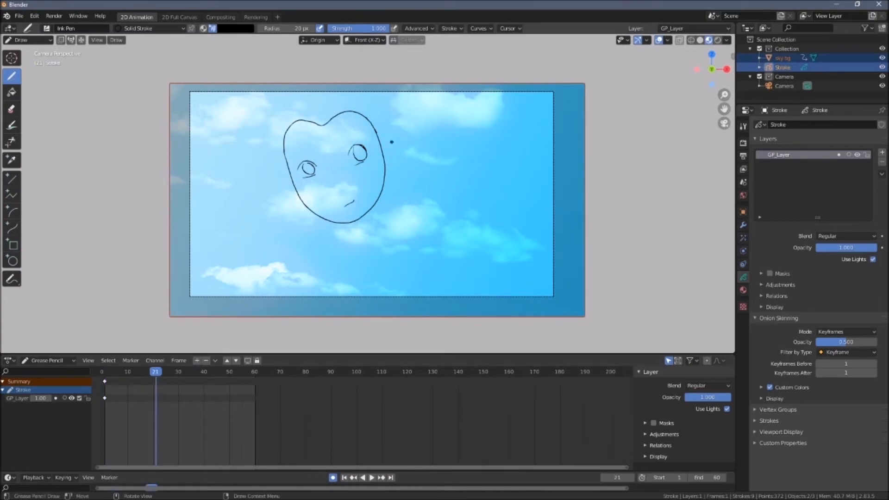
pyautogui.moveTo(406, 129)
pyautogui.mouseDown()
pyautogui.moveTo(397, 213)
pyautogui.moveTo(339, 194)
pyautogui.moveTo(338, 122)
pyautogui.moveTo(409, 122)
pyautogui.mouseUp()
pyautogui.moveTo(352, 149)
pyautogui.mouseDown()
pyautogui.moveTo(368, 160)
pyautogui.moveTo(406, 147)
pyautogui.mouseUp()
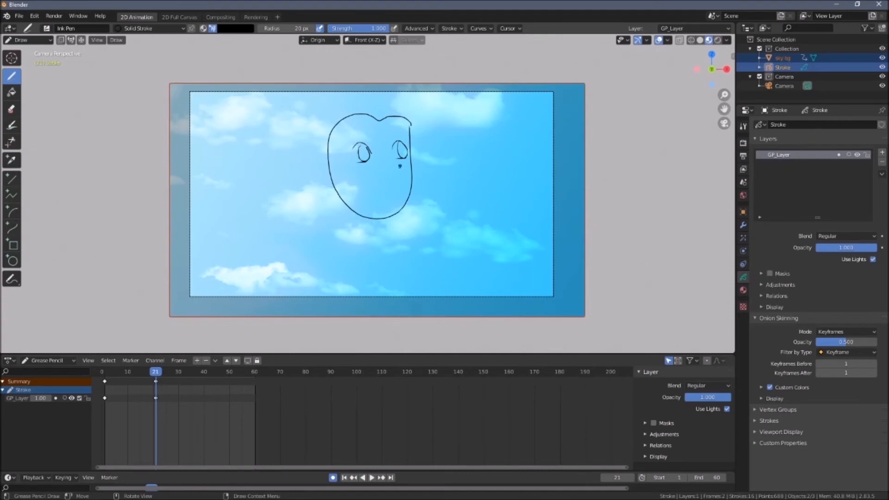
pyautogui.moveTo(397, 196); pyautogui.dragTo(378, 202)
# Play the animation from frame 1 to preview the change between the two rough heads
pyautogui.moveTo(156, 372); pyautogui.dragTo(102, 380)
pyautogui.press('space')
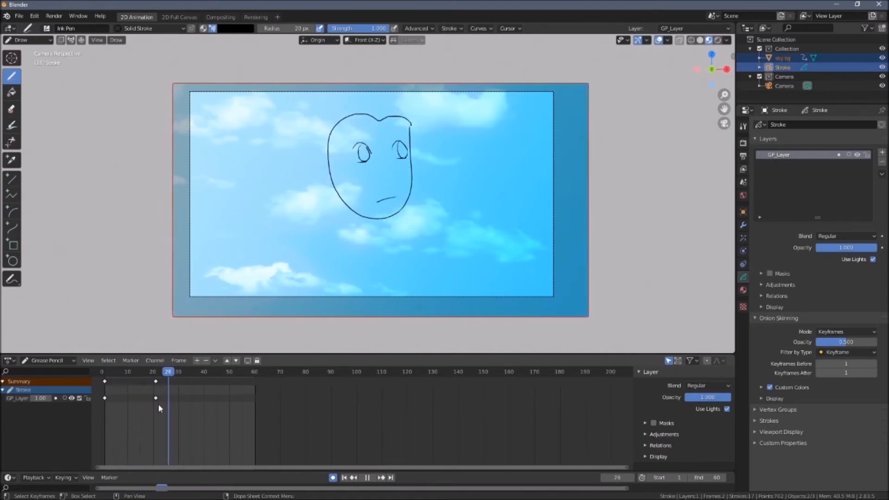
pyautogui.moveTo(119, 405); pyautogui.dragTo(107, 402)
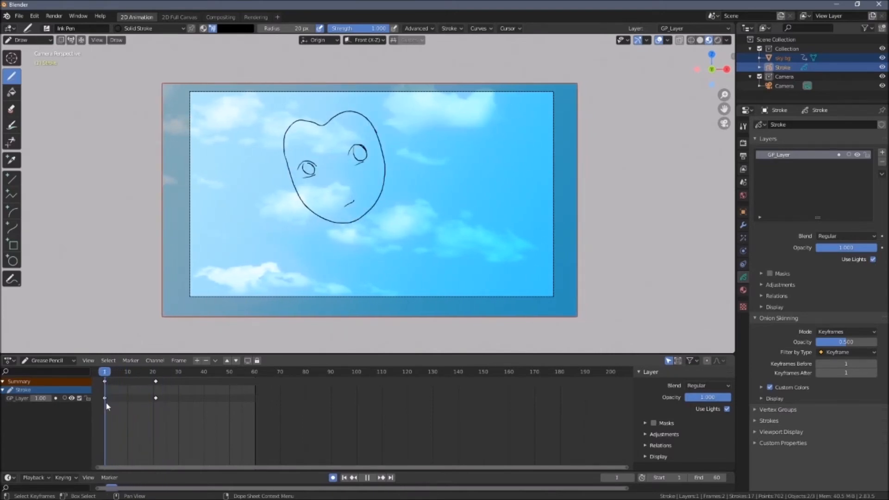
pyautogui.press('space')
# Set the rough sketch layer's opacity to 0.304 and preview the faded animation from frame 1
pyautogui.moveTo(729, 398); pyautogui.dragTo(697, 398)
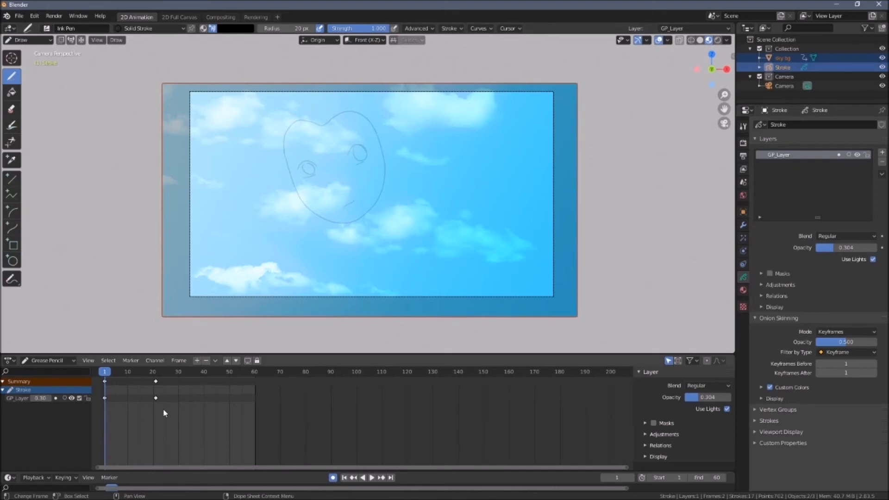
pyautogui.press('space')
pyautogui.moveTo(127, 374)
pyautogui.mouseDown()
pyautogui.moveTo(163, 372)
pyautogui.moveTo(111, 373)
pyautogui.moveTo(180, 379)
pyautogui.moveTo(105, 381)
pyautogui.mouseUp()
pyautogui.press('space')
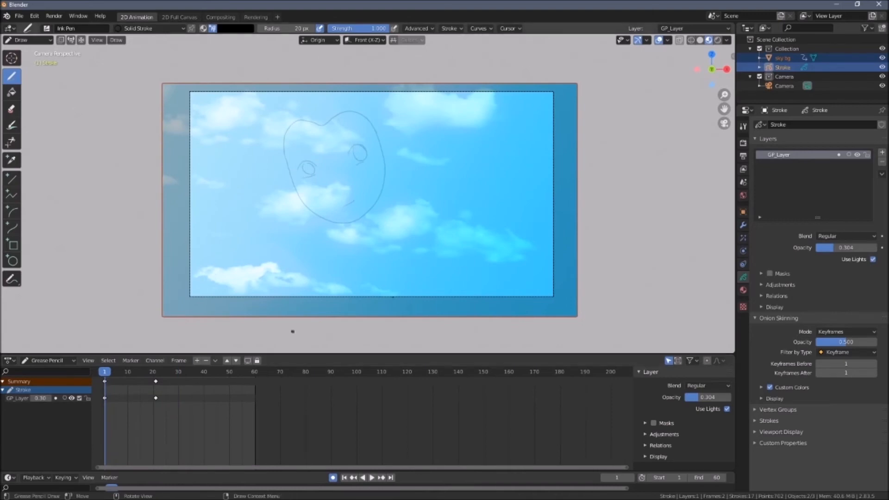
# Add a second Grease Pencil layer and trace the rough head's outline, eyes and mouth on frame 1
pyautogui.click(882, 153)
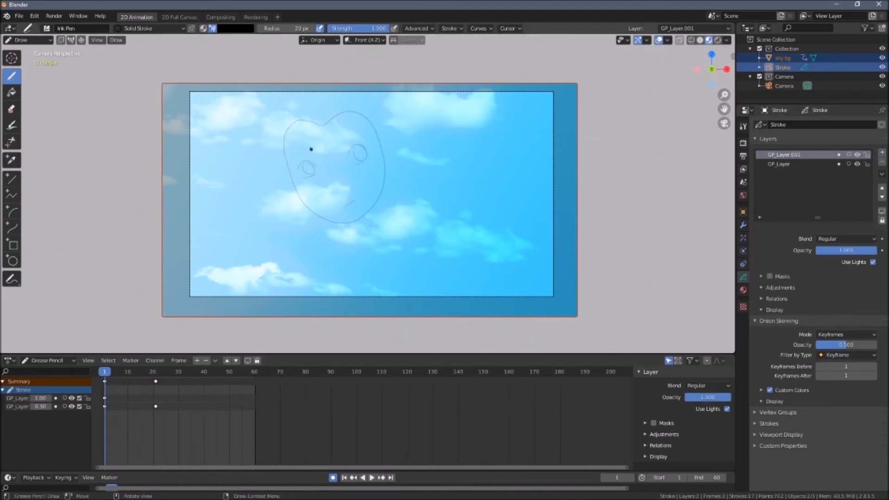
pyautogui.moveTo(320, 124)
pyautogui.mouseDown()
pyautogui.moveTo(296, 121)
pyautogui.moveTo(290, 175)
pyautogui.moveTo(323, 217)
pyautogui.moveTo(366, 218)
pyautogui.moveTo(388, 178)
pyautogui.moveTo(366, 114)
pyautogui.moveTo(329, 119)
pyautogui.mouseUp()
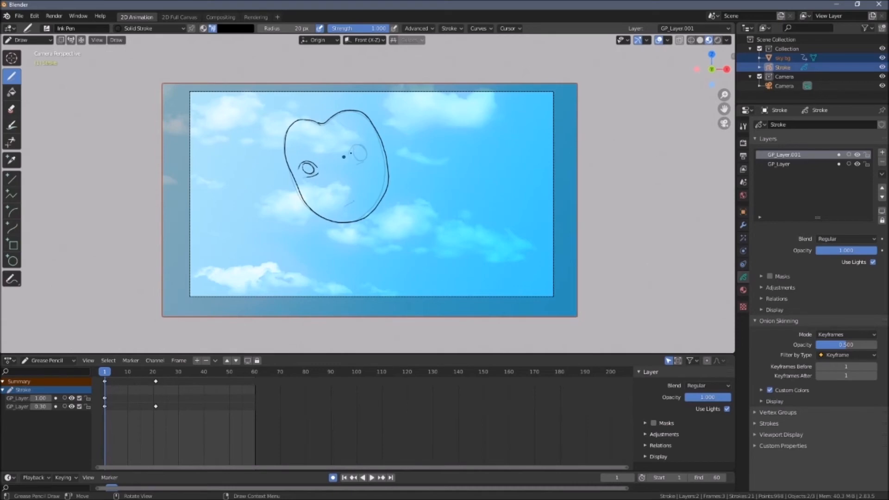
pyautogui.moveTo(363, 158)
pyautogui.mouseDown()
pyautogui.moveTo(355, 157)
pyautogui.moveTo(373, 157)
pyautogui.mouseUp()
pyautogui.moveTo(369, 161); pyautogui.dragTo(372, 157)
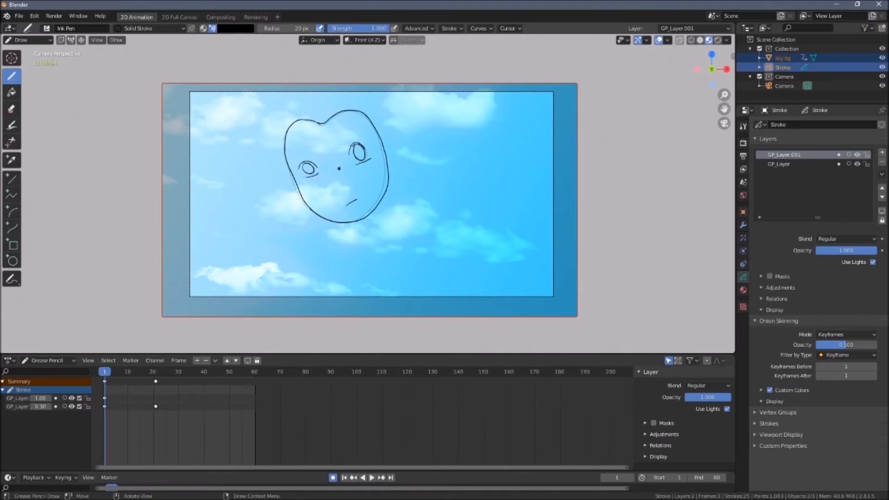
# At frame 21, enter Edit Mode and move the traced head outline over the second rough head
pyautogui.moveTo(107, 376); pyautogui.dragTo(156, 378)
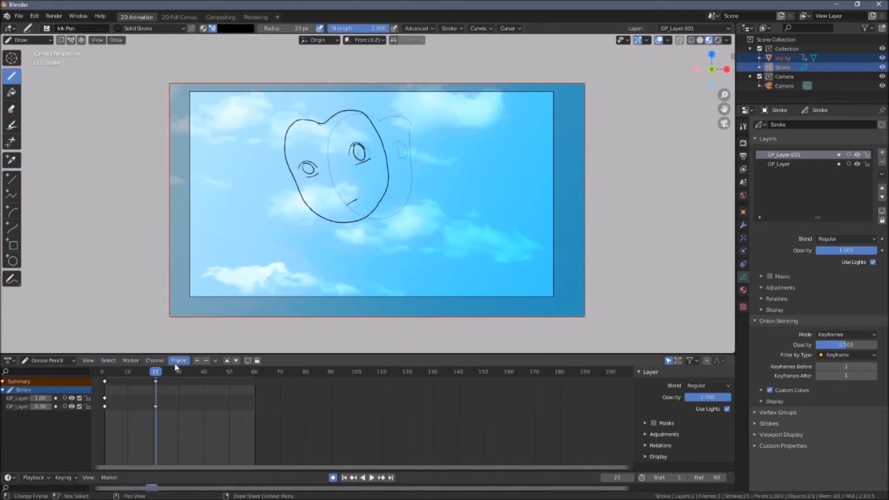
pyautogui.click(44, 40)
pyautogui.click(38, 60)
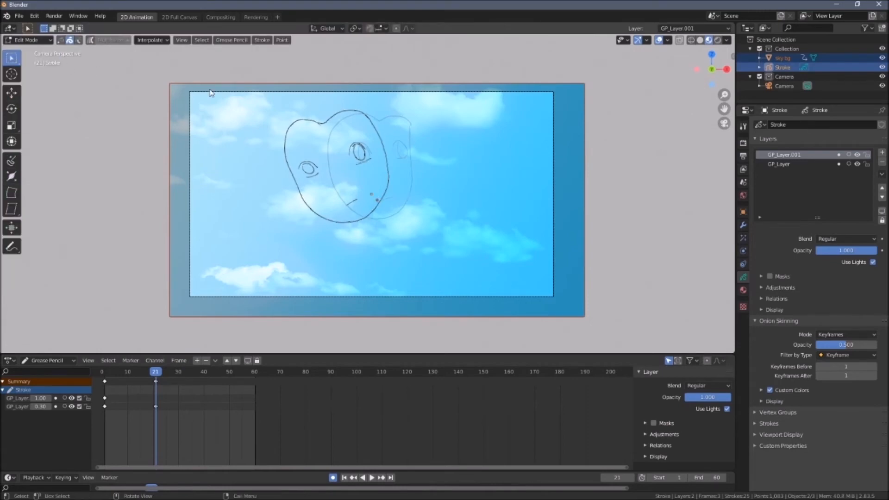
pyautogui.click(308, 119)
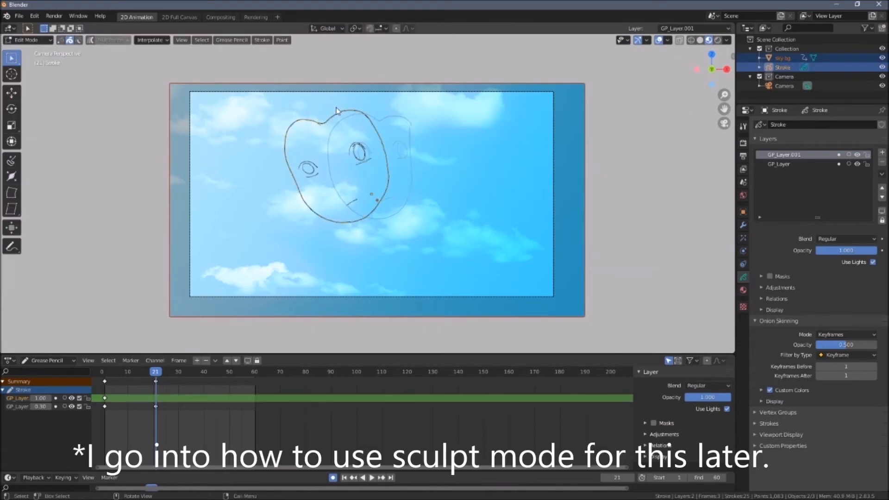
pyautogui.press('g')
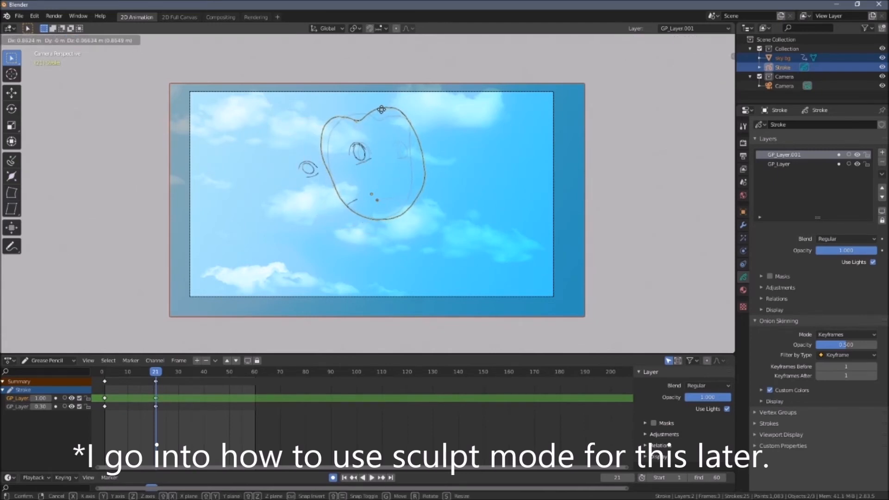
pyautogui.click(381, 109)
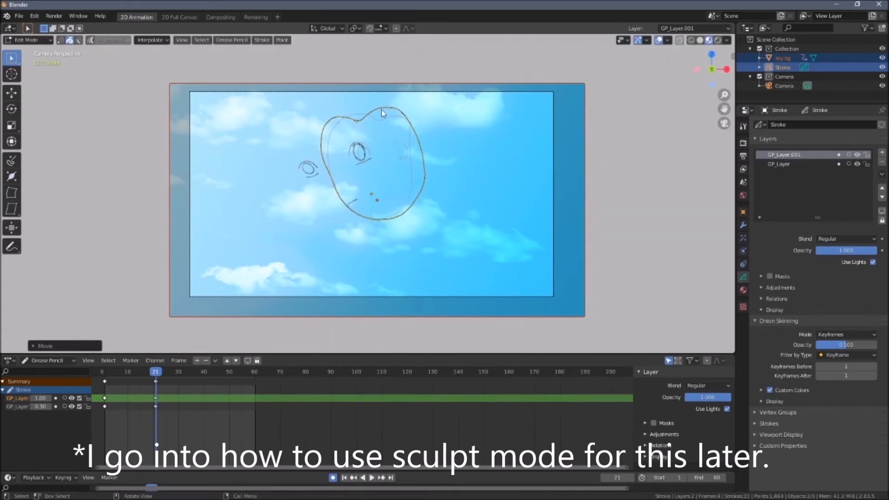
# Bend the head outline slightly and rotate it clockwise to match the upright rough head at frame 21
pyautogui.click(11, 195)
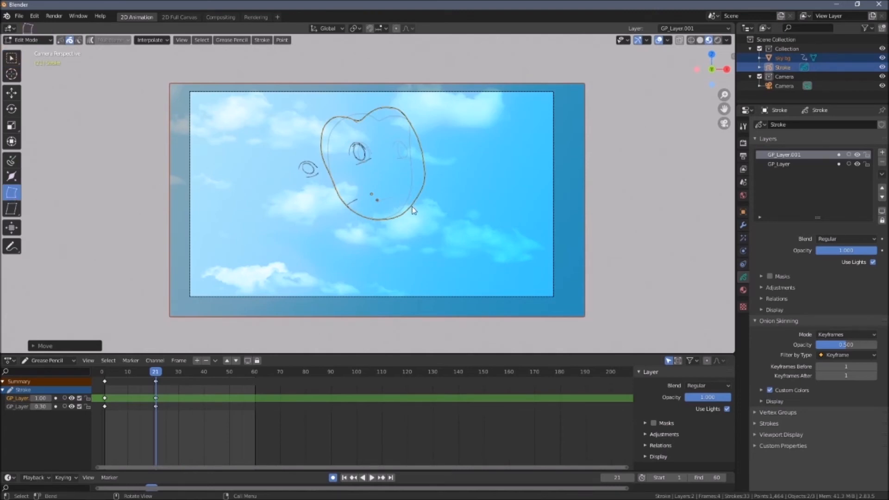
pyautogui.moveTo(399, 197)
pyautogui.mouseDown()
pyautogui.moveTo(407, 212)
pyautogui.moveTo(370, 190)
pyautogui.moveTo(391, 193)
pyautogui.mouseUp()
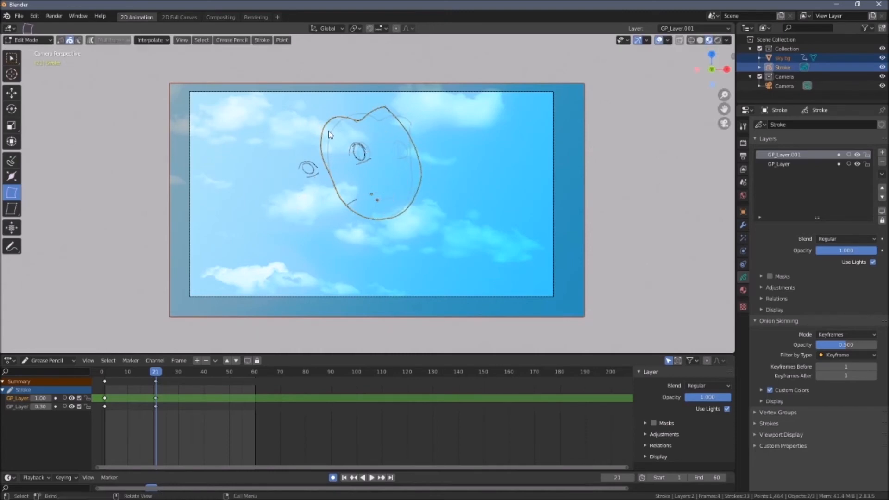
pyautogui.click(11, 108)
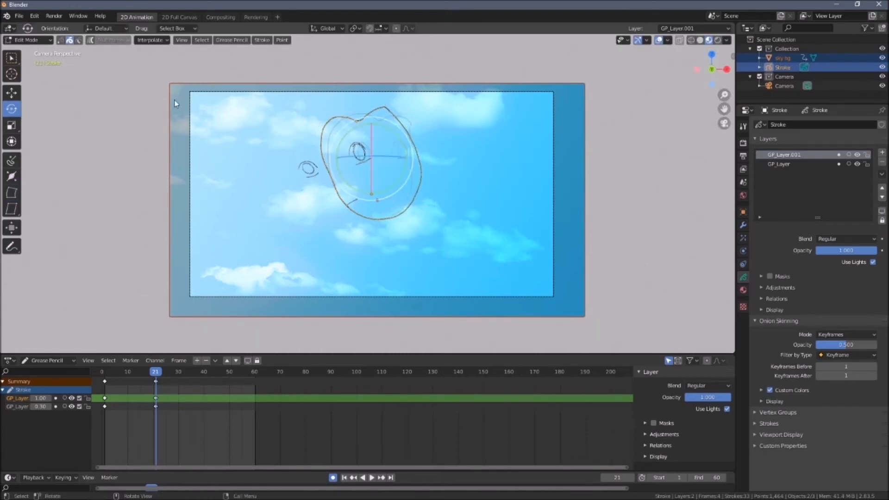
pyautogui.moveTo(378, 123); pyautogui.dragTo(395, 123)
# Select both eyes together, move them horizontally into the shifted head outline and rotate them clockwise until level
pyautogui.click(11, 93)
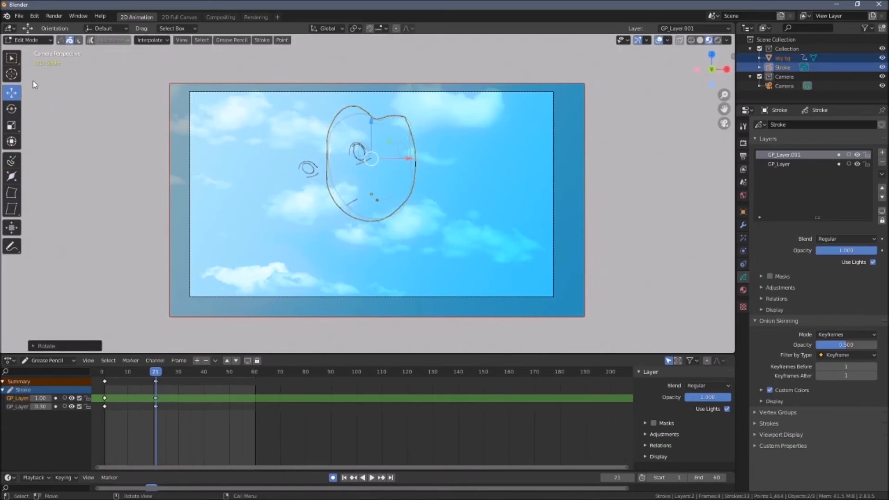
pyautogui.click(308, 169)
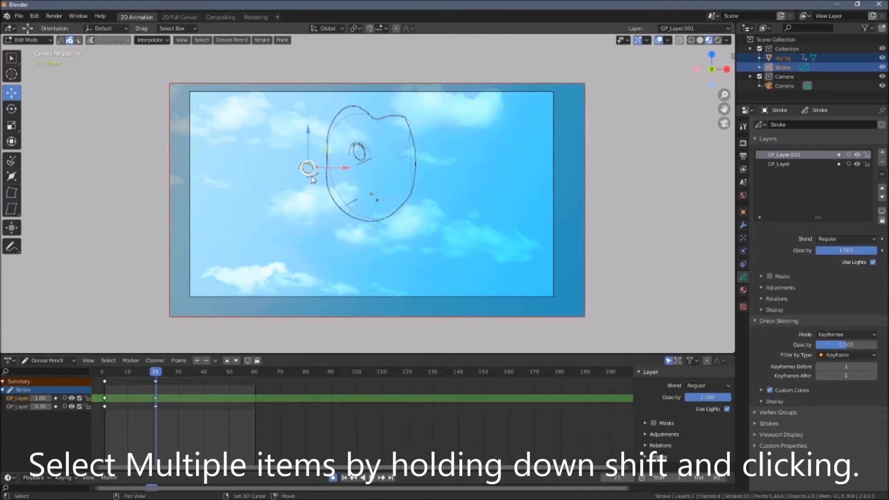
pyautogui.keyDown('shift'); pyautogui.click(358, 152); pyautogui.keyUp('shift')
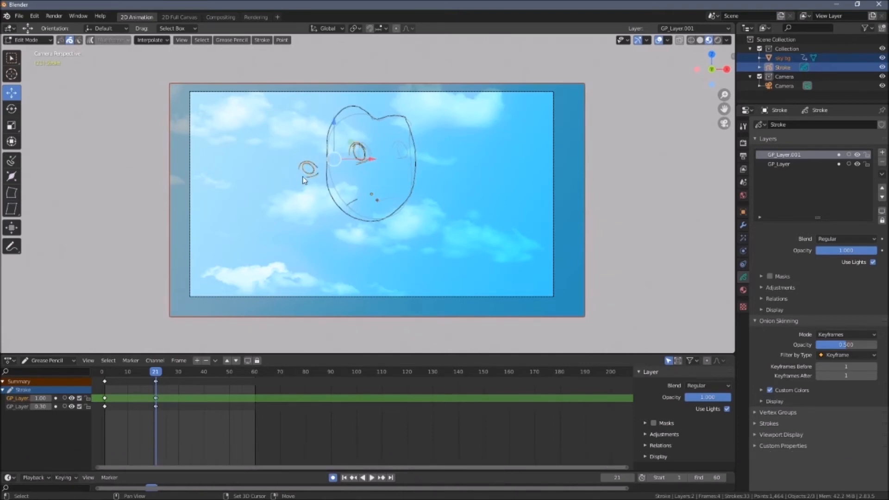
pyautogui.moveTo(370, 159); pyautogui.dragTo(412, 162)
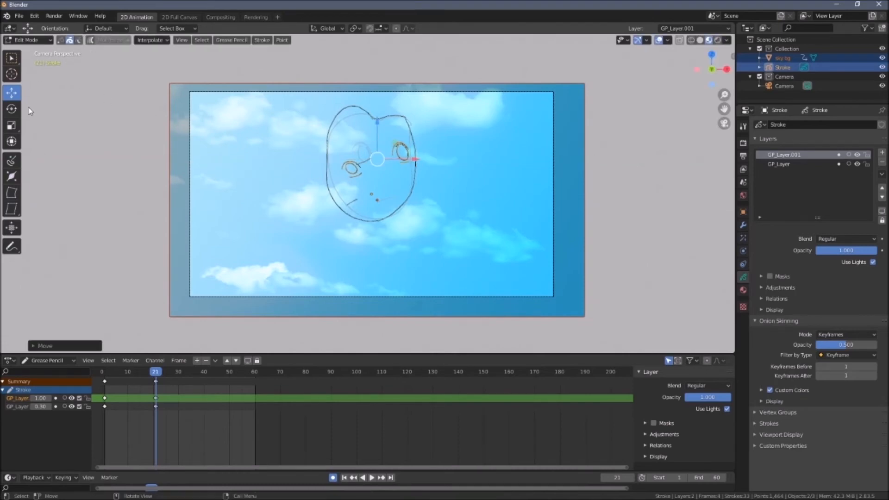
pyautogui.click(11, 108)
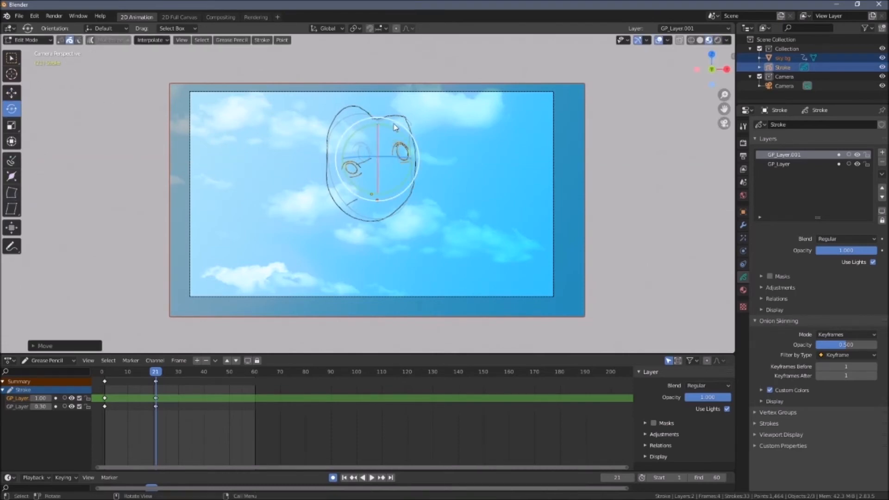
pyautogui.moveTo(396, 122); pyautogui.dragTo(408, 133)
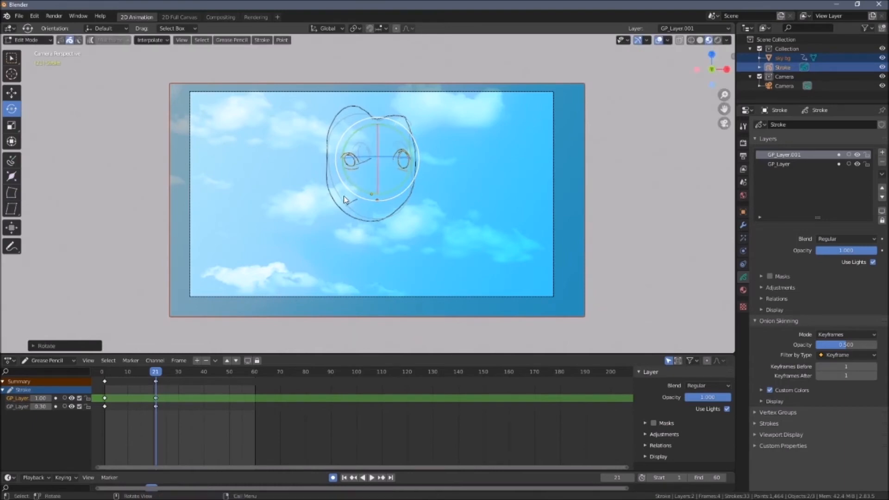
# Rotate the mouth stroke and move it right onto the rough mouth of the second head
pyautogui.click(354, 204)
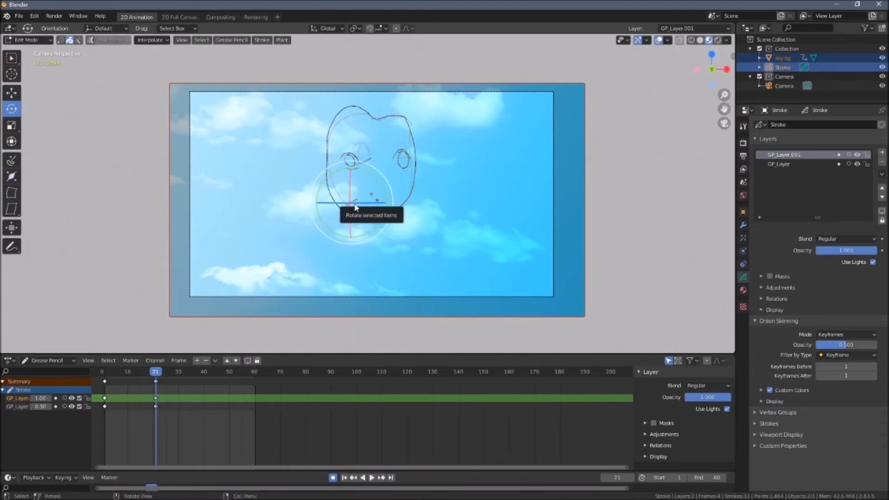
pyautogui.moveTo(361, 170); pyautogui.dragTo(373, 189)
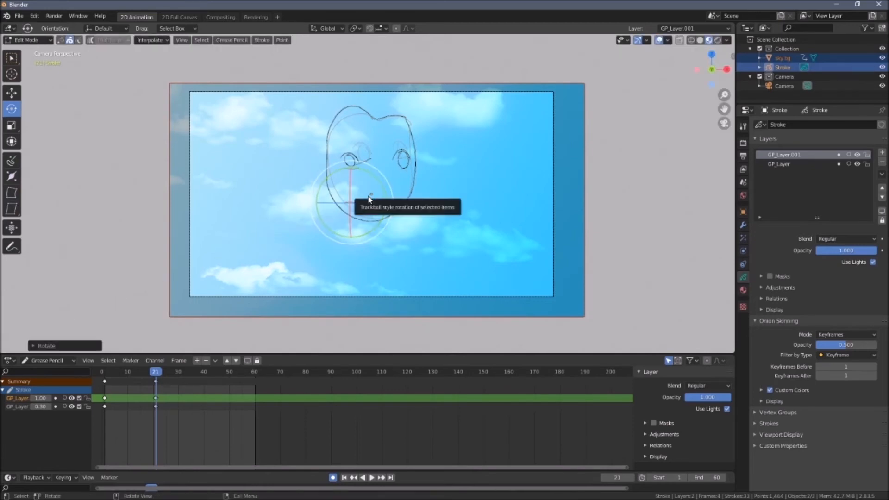
pyautogui.press('g')
pyautogui.click(399, 199)
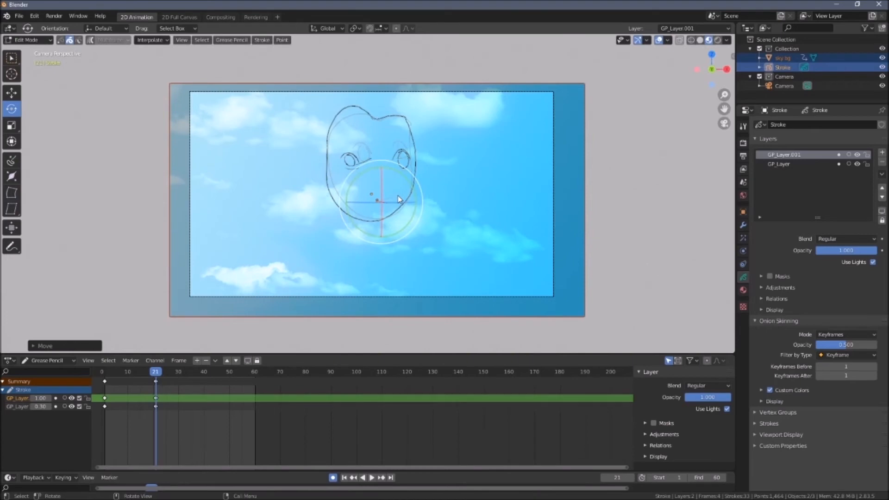
# Return to frame 10 and interpolate the traced head layer as a sequence between the keyframes at frames 1 and 21
pyautogui.moveTo(163, 374); pyautogui.dragTo(110, 376)
pyautogui.press('space')
pyautogui.press('space')
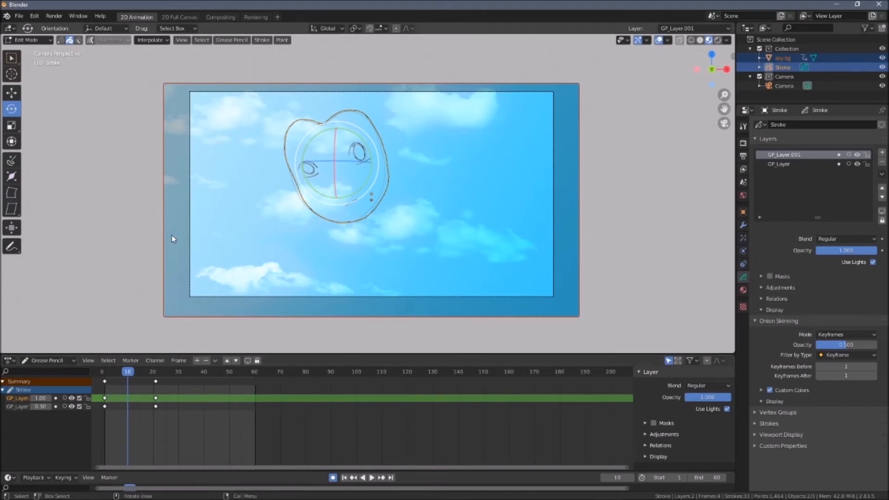
pyautogui.click(164, 44)
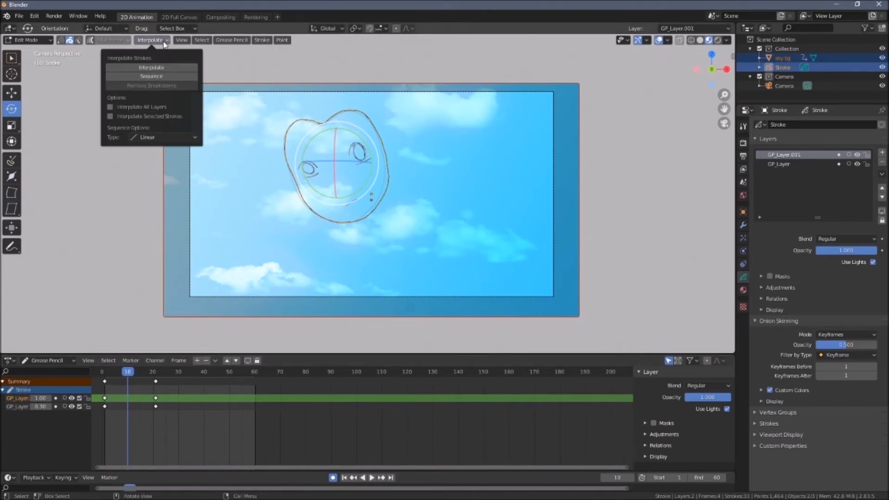
pyautogui.click(118, 77)
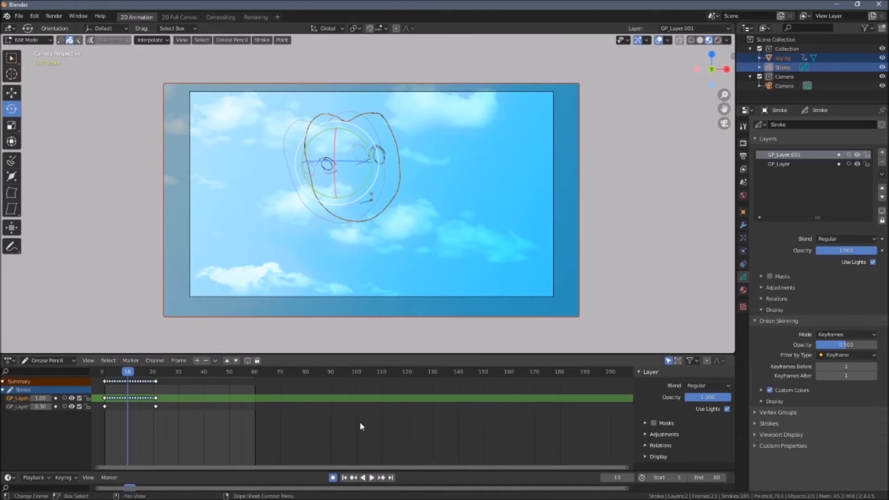
# Set the scene's end frame to 20 and play the animation
pyautogui.click(710, 477)
pyautogui.write('20')
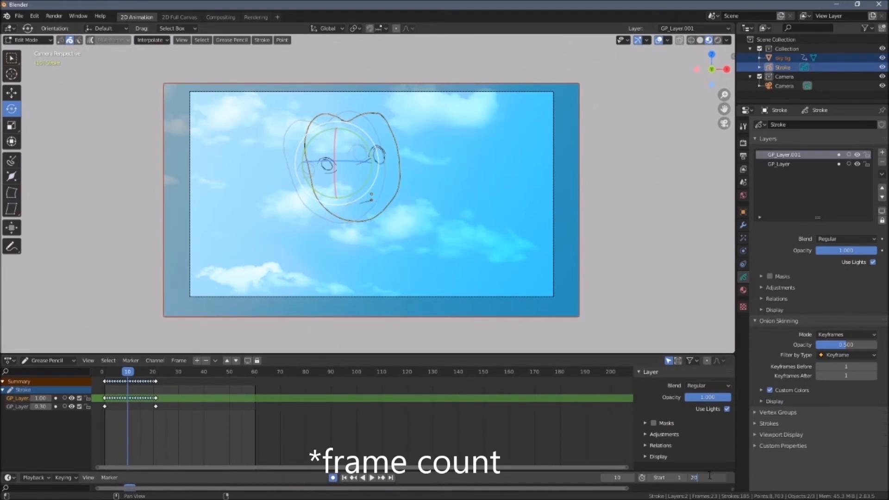
pyautogui.press('Return')
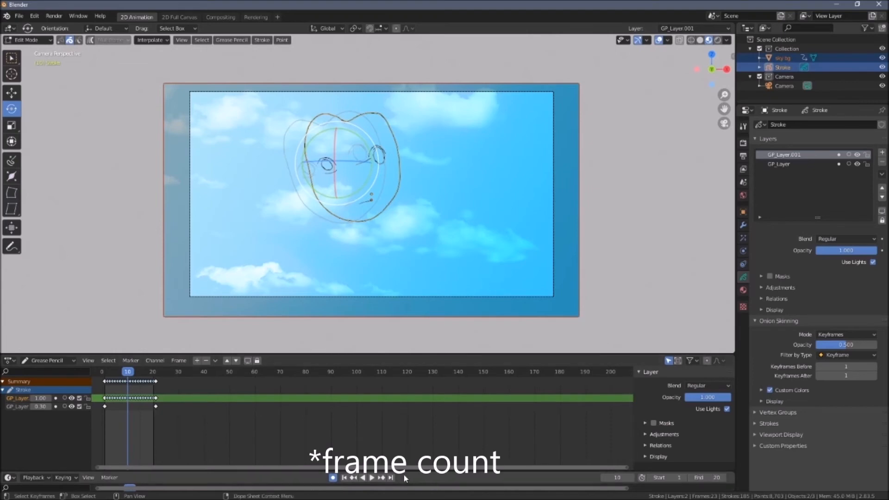
pyautogui.click(373, 477)
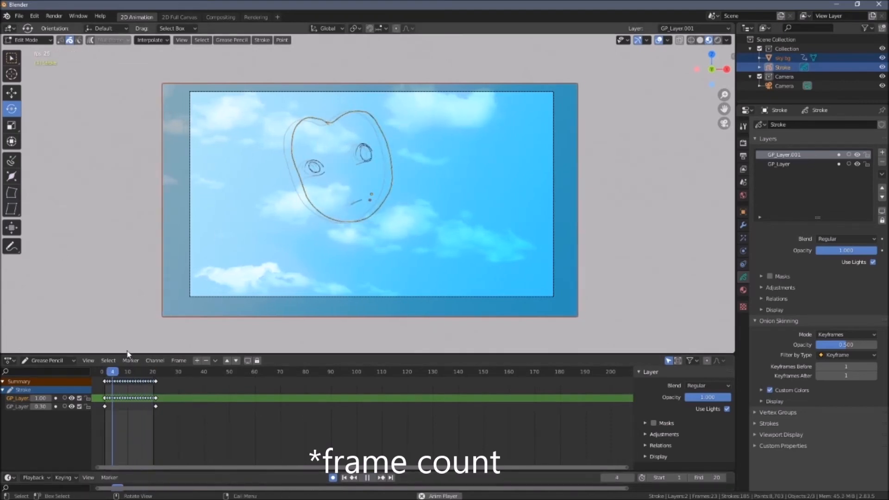
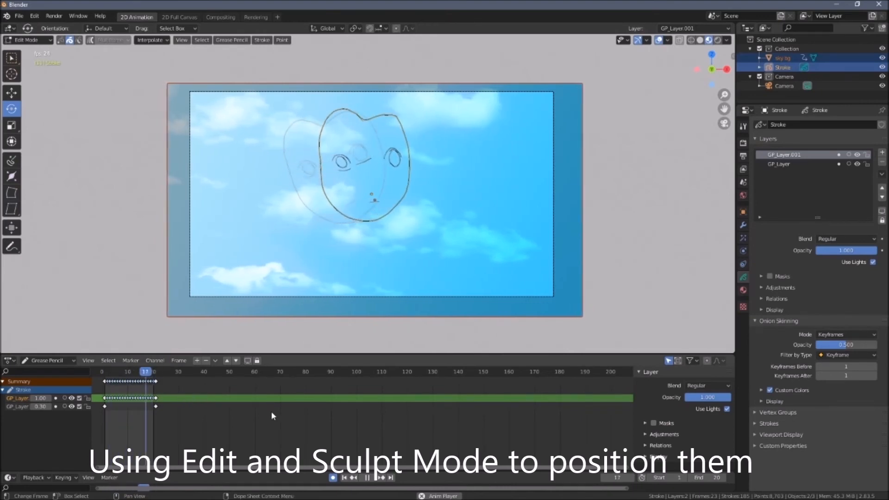
# Stop the playback and scrub the timeline to review the interpolated head movement
pyautogui.press('space')
pyautogui.moveTo(153, 373)
pyautogui.mouseDown()
pyautogui.moveTo(102, 373)
pyautogui.moveTo(168, 374)
pyautogui.mouseUp()
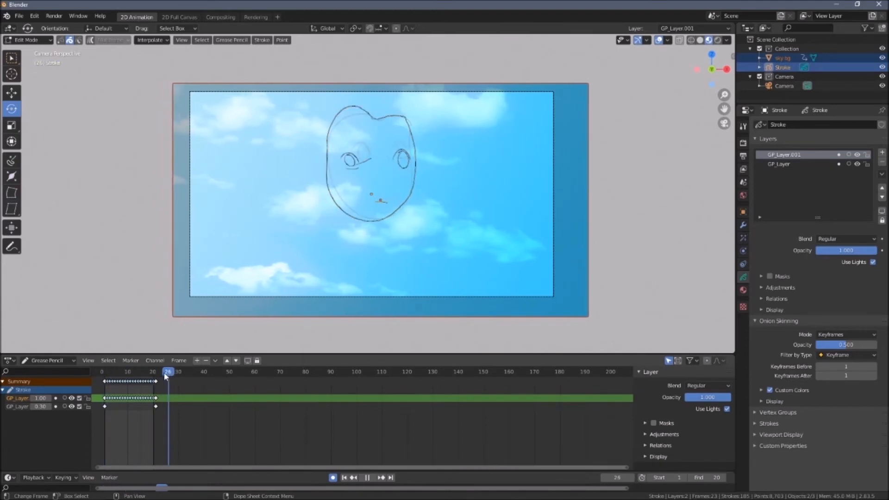
pyautogui.moveTo(629, 376)
pyautogui.mouseDown()
pyautogui.moveTo(111, 378)
pyautogui.moveTo(157, 381)
pyautogui.moveTo(116, 379)
pyautogui.moveTo(139, 379)
pyautogui.moveTo(104, 397)
pyautogui.mouseUp()
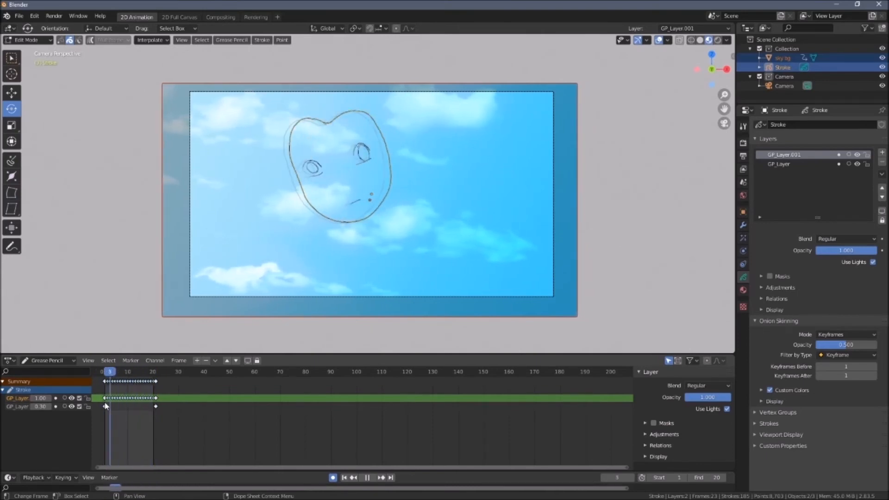
pyautogui.press('space')
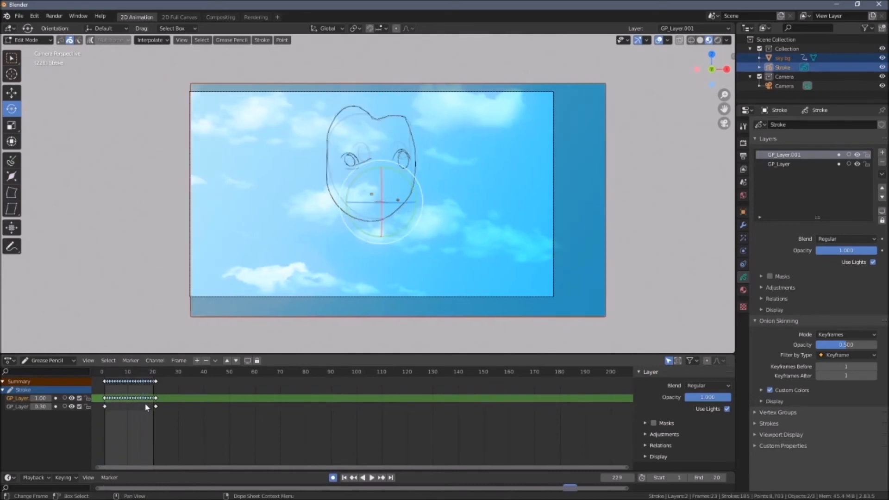
pyautogui.click(139, 384)
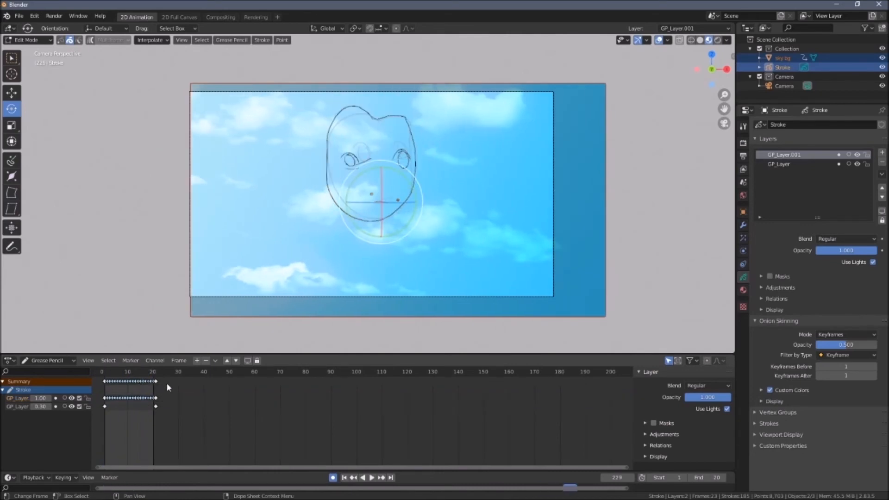
pyautogui.moveTo(464, 467); pyautogui.dragTo(434, 467)
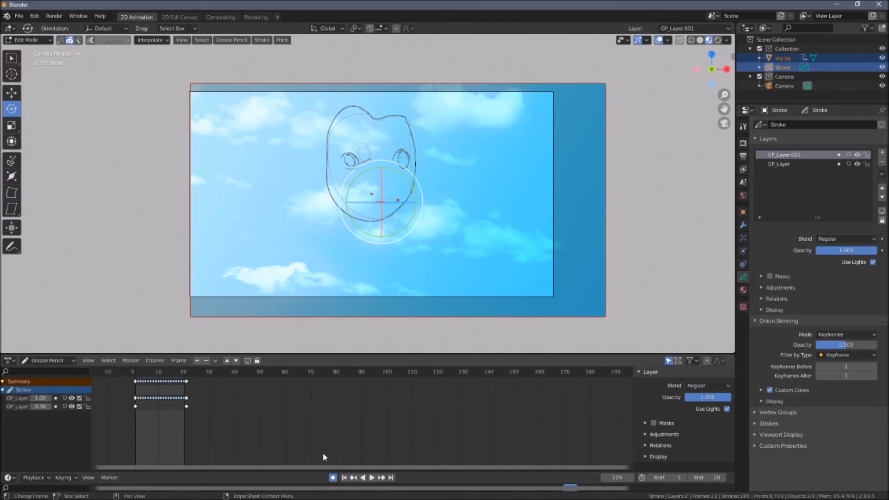
pyautogui.moveTo(294, 470); pyautogui.dragTo(288, 471)
# Examine the Interpolate options for generating a sequence of in-between strokes
pyautogui.moveTo(204, 416); pyautogui.dragTo(158, 381)
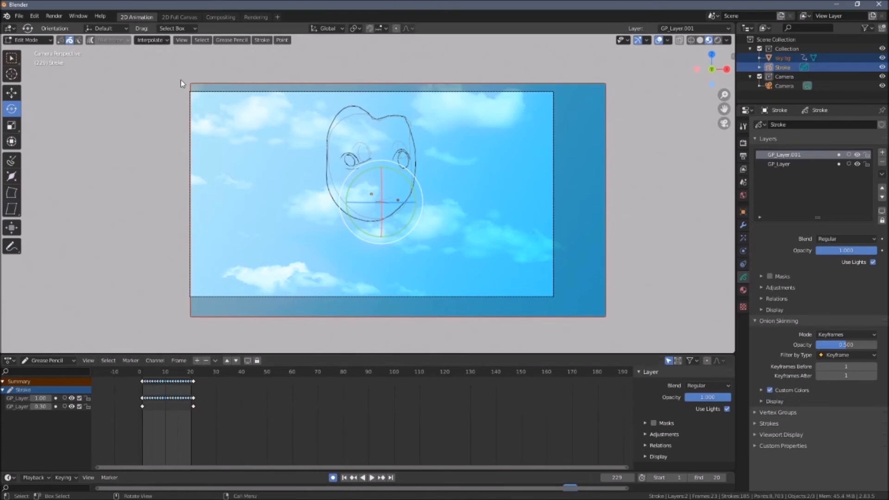
pyautogui.click(164, 41)
pyautogui.click(152, 40)
pyautogui.click(163, 41)
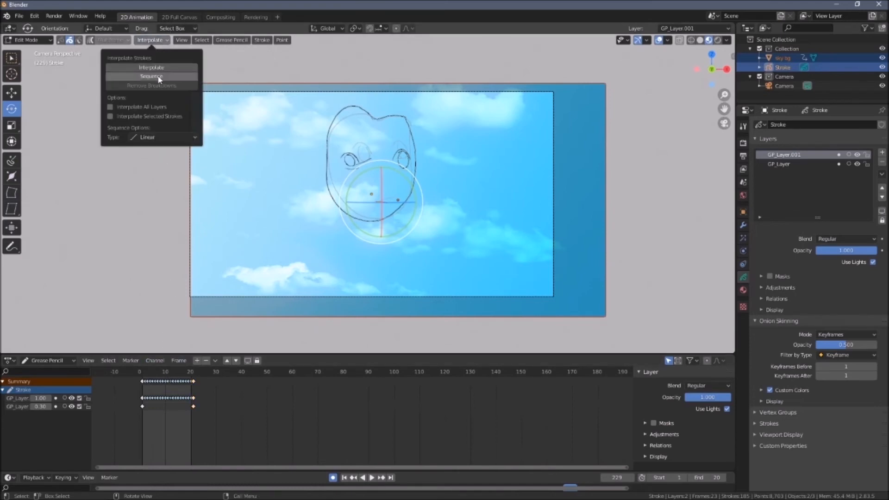
# Delete all keyframes after frame 1 on both Grease Pencil layers
pyautogui.click(172, 401)
pyautogui.moveTo(202, 413); pyautogui.dragTo(145, 380)
pyautogui.rightClick(155, 384)
pyautogui.click(157, 378)
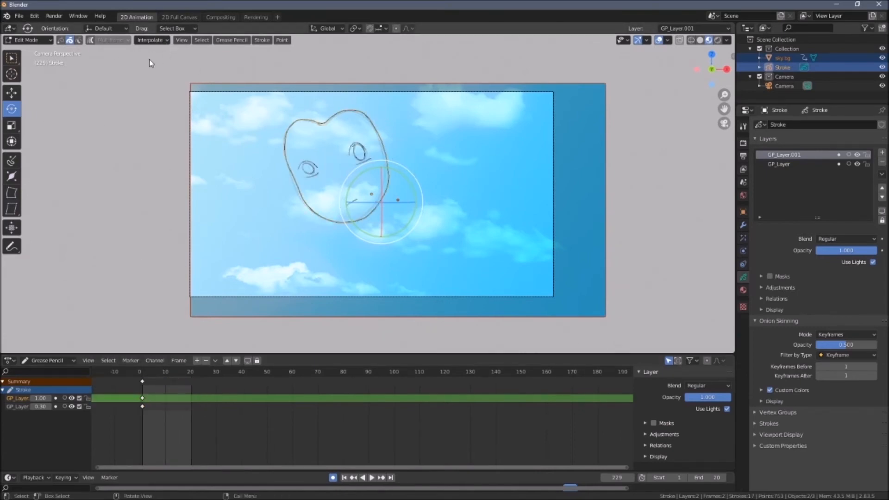
# Examine the easing types offered for the interpolation sequence
pyautogui.click(152, 39)
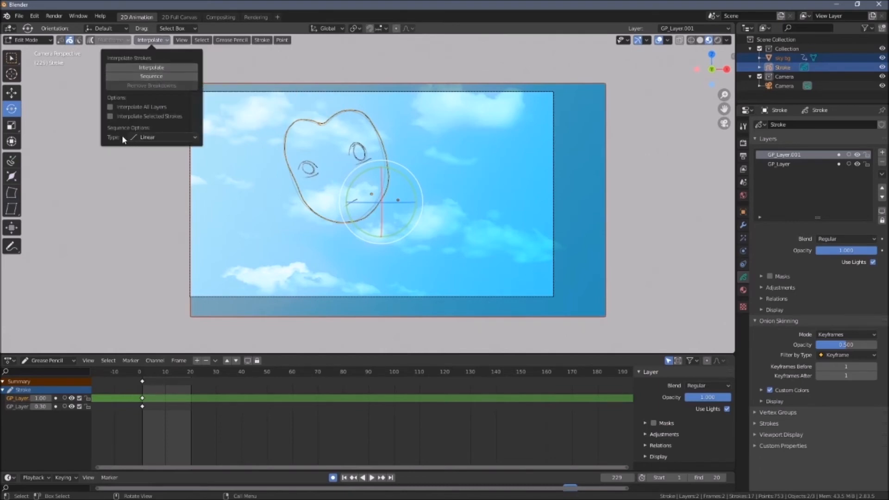
pyautogui.click(194, 139)
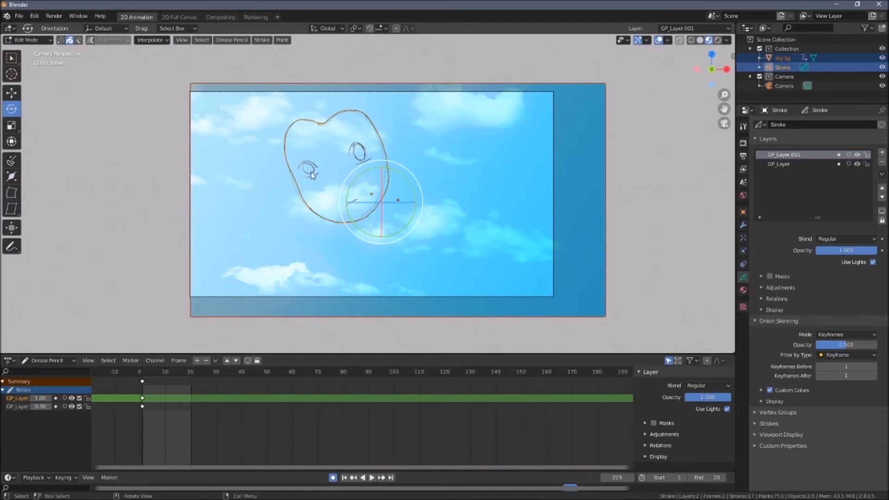
pyautogui.click(149, 41)
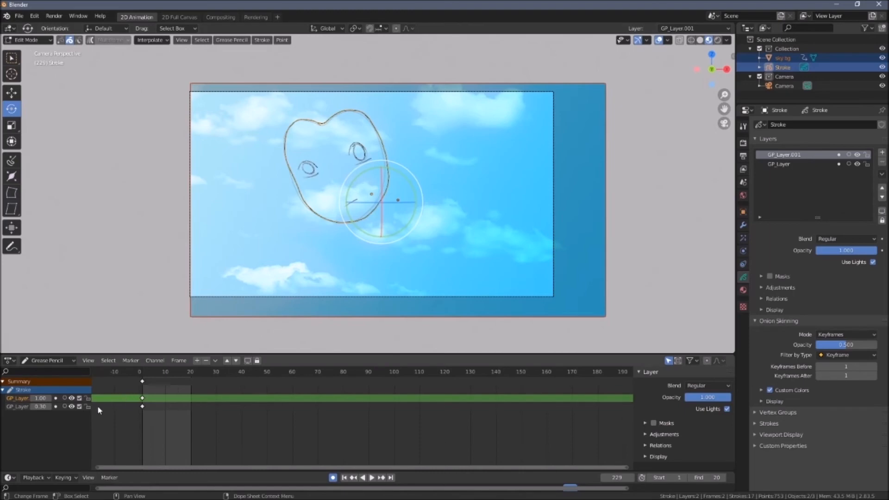
# Select the traced head layer's keyframe at frame 1 and switch the Grease Pencil object to Draw mode
pyautogui.click(142, 397)
pyautogui.scroll(6, 444, 221)
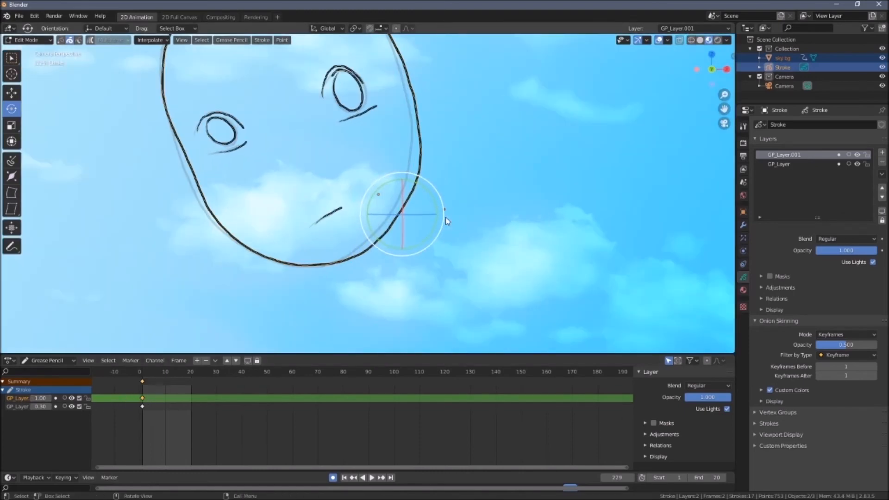
pyautogui.scroll(-1, 447, 221)
pyautogui.moveTo(724, 108); pyautogui.dragTo(697, 182)
pyautogui.moveTo(724, 110); pyautogui.dragTo(723, 98)
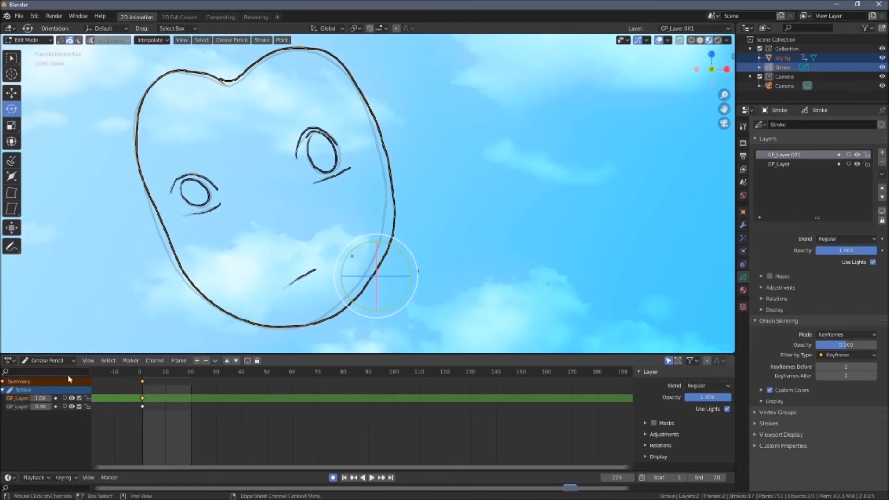
pyautogui.click(28, 39)
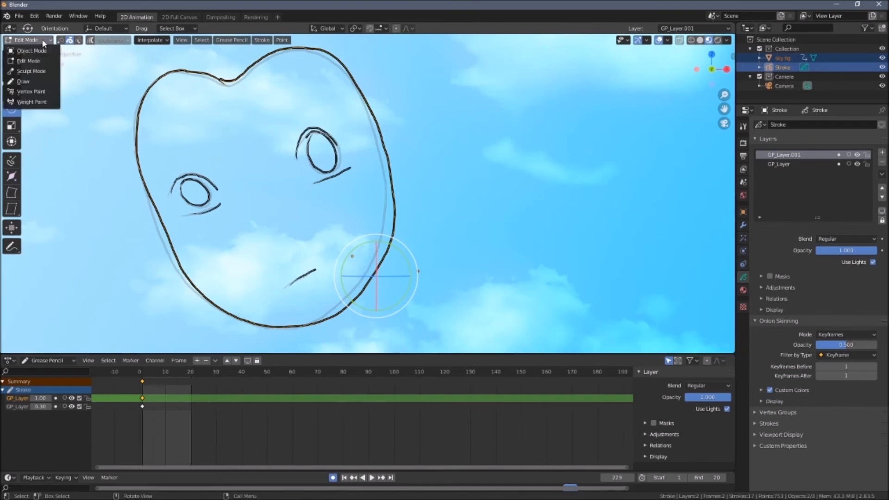
pyautogui.click(36, 81)
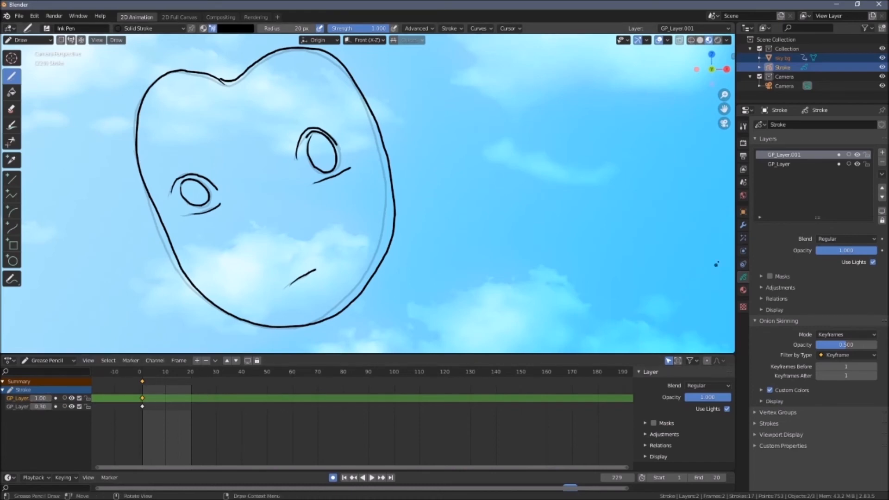
# Add a Tint modifier to the stroke object and limit its influence to GP_Layer
pyautogui.click(743, 226)
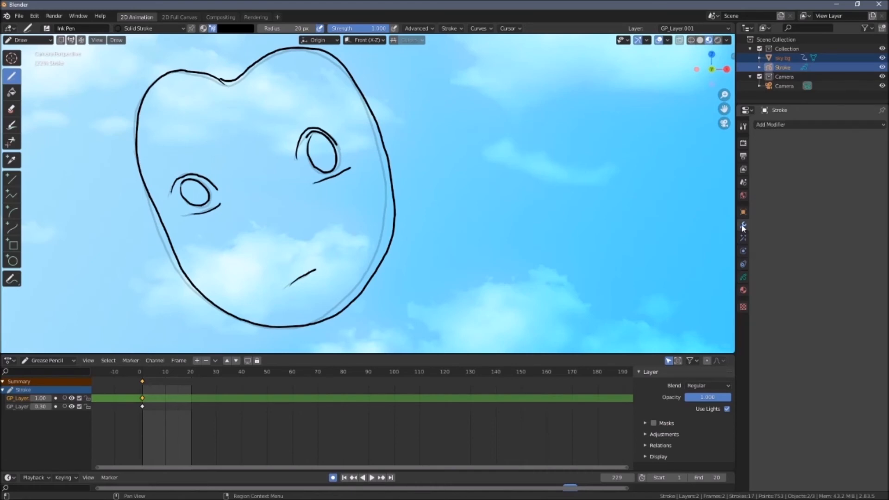
pyautogui.click(783, 124)
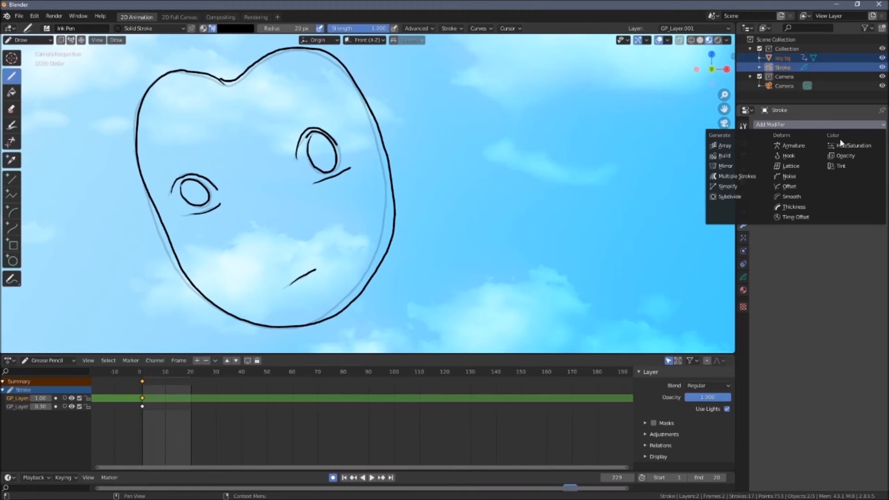
pyautogui.click(845, 166)
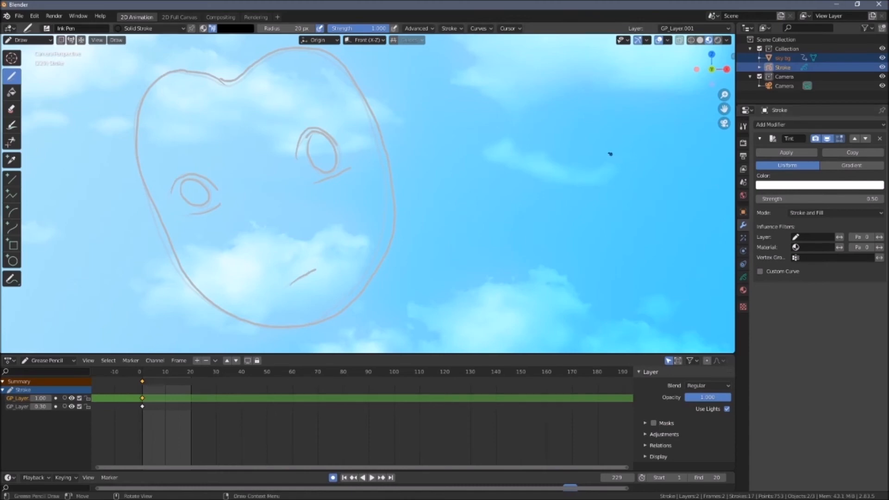
pyautogui.click(817, 237)
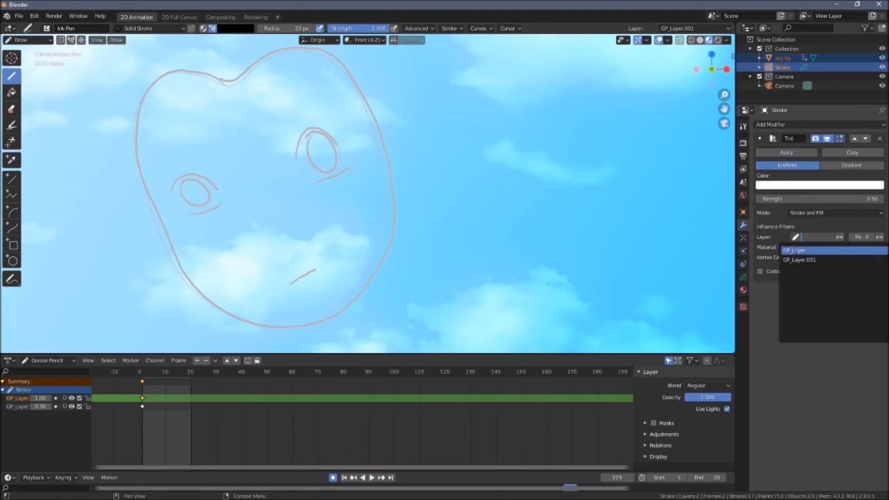
pyautogui.click(797, 251)
pyautogui.click(811, 237)
pyautogui.click(805, 251)
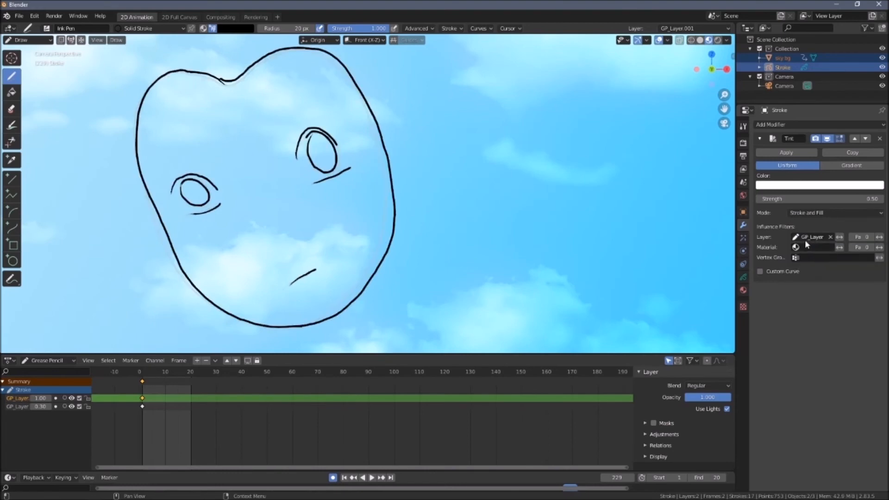
# Set the Tint modifier's color to pink and change its layer filter to GP_Layer.001
pyautogui.click(812, 237)
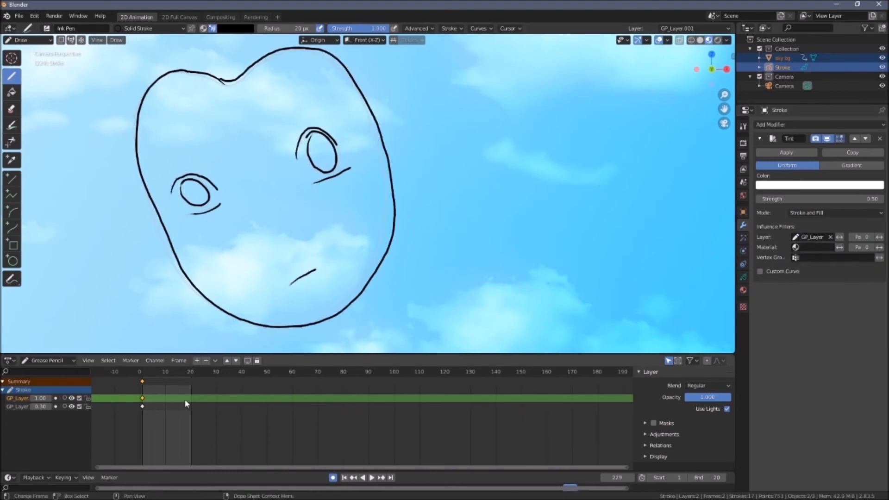
pyautogui.click(72, 399)
pyautogui.click(71, 398)
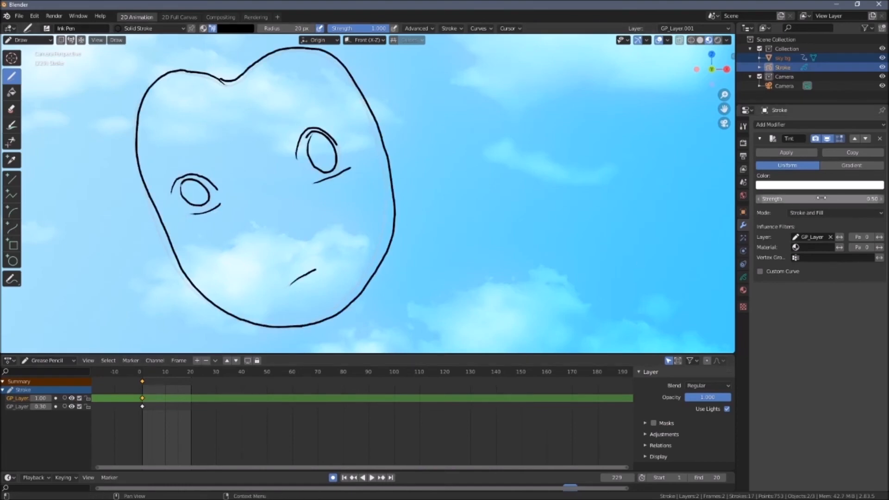
pyautogui.click(808, 235)
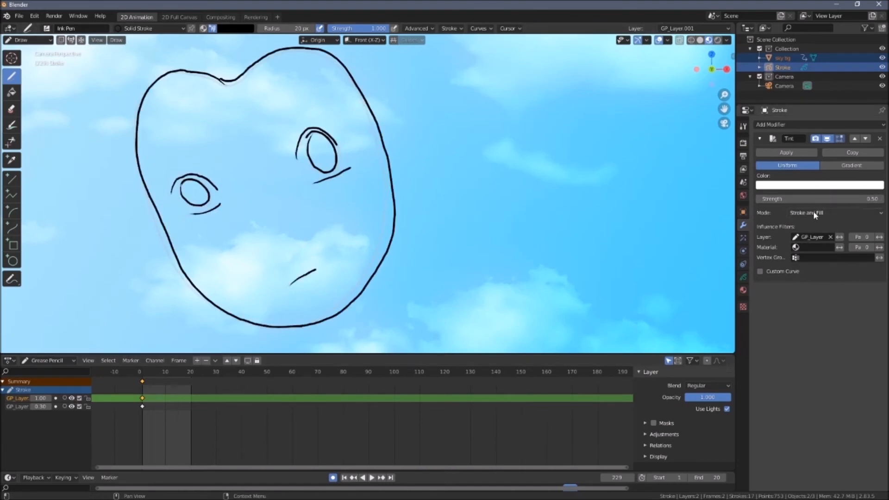
pyautogui.click(785, 188)
pyautogui.click(834, 104)
pyautogui.moveTo(830, 118)
pyautogui.mouseDown()
pyautogui.moveTo(805, 99)
pyautogui.moveTo(806, 83)
pyautogui.moveTo(836, 73)
pyautogui.moveTo(846, 114)
pyautogui.mouseUp()
pyautogui.click(876, 78)
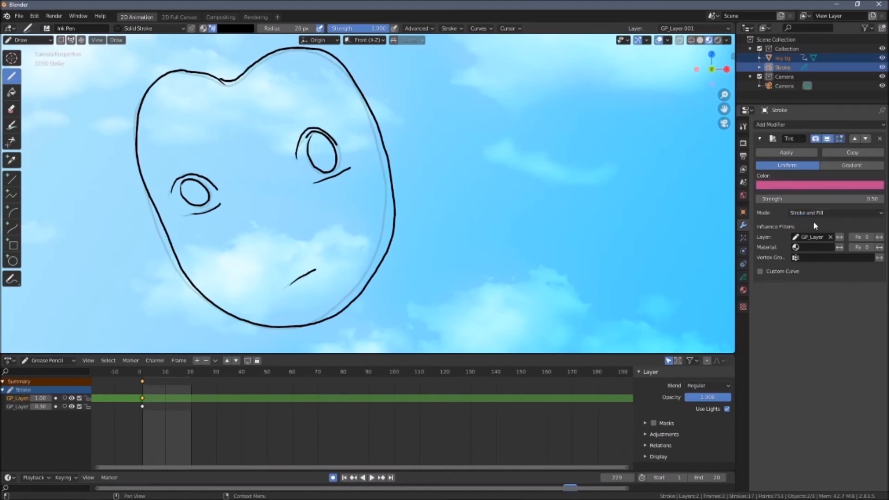
pyautogui.click(821, 238)
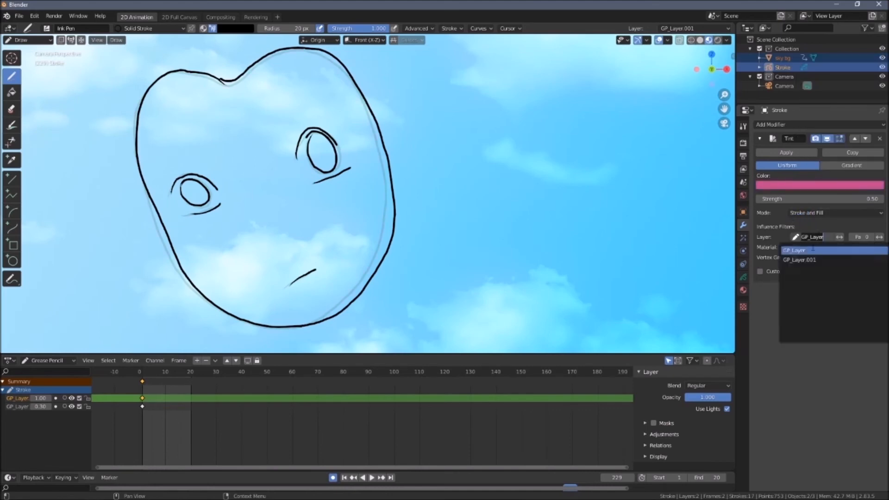
pyautogui.click(809, 258)
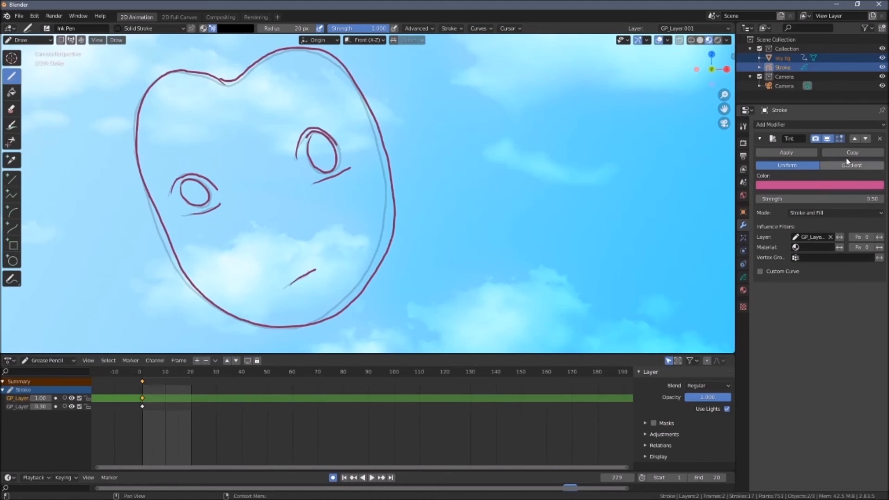
# Remove the Tint modifier from the stroke object
pyautogui.click(880, 139)
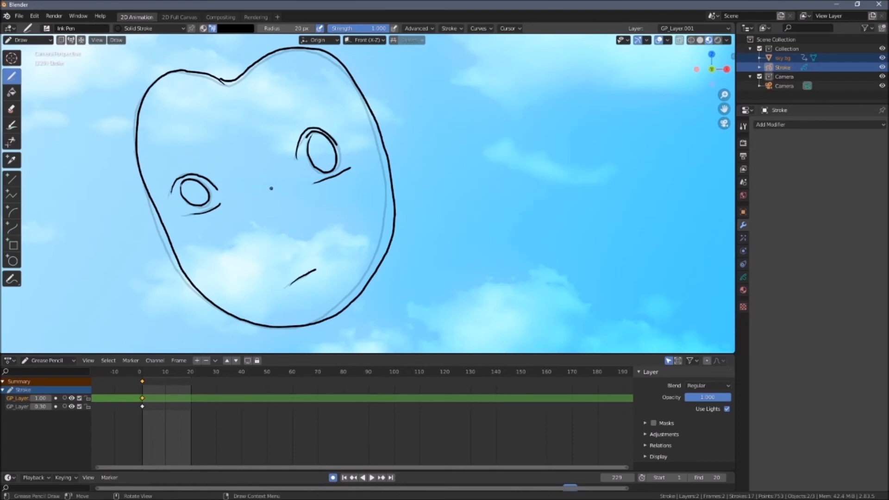
pyautogui.scroll(-4, 320, 211)
pyautogui.scroll(3, 320, 211)
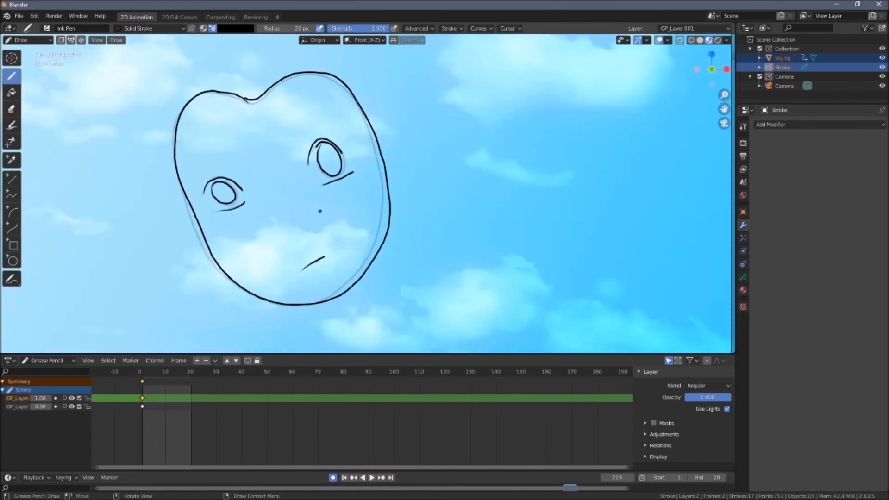
# Toggle the stroke object back and forth between Draw mode and Edit Mode, ending in Edit Mode
pyautogui.scroll(-2, 320, 211)
pyautogui.scroll(2, 319, 211)
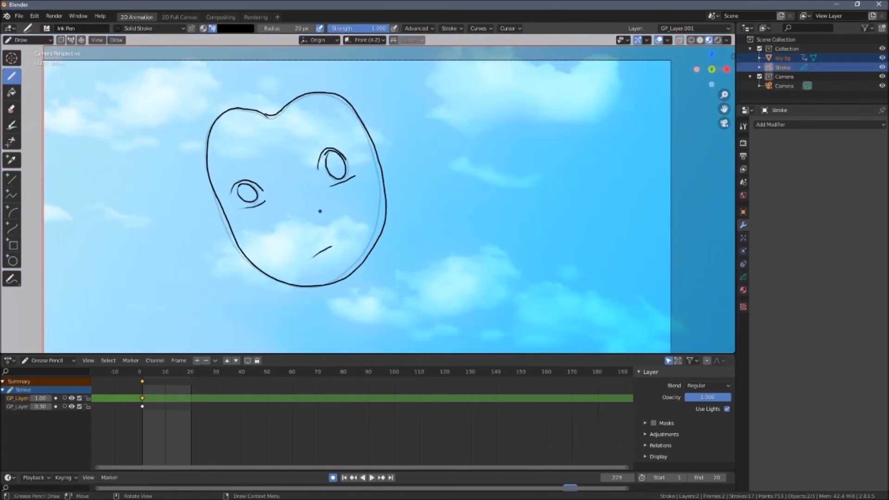
pyautogui.scroll(-1, 320, 211)
pyautogui.click(45, 42)
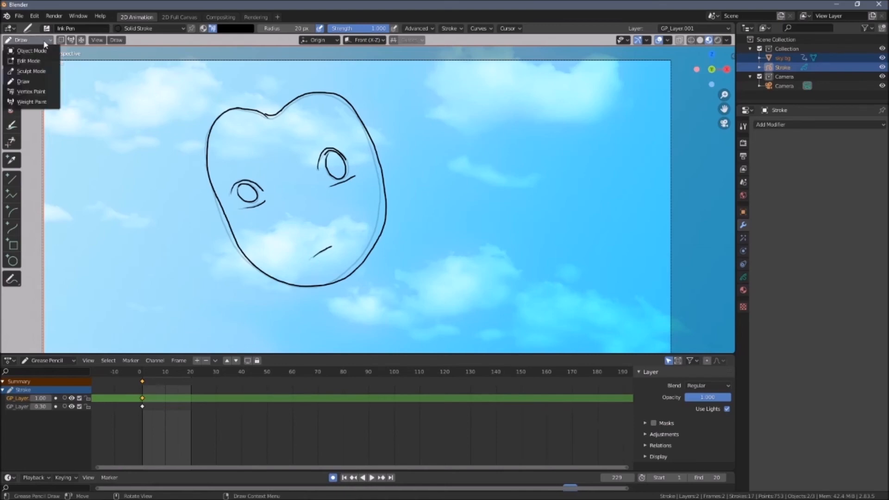
pyautogui.click(45, 41)
pyautogui.press('Tab')
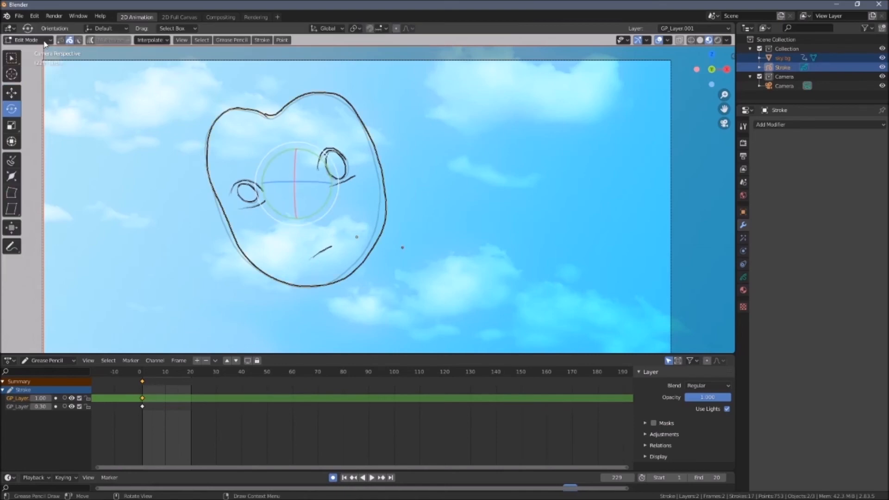
pyautogui.press('Tab')
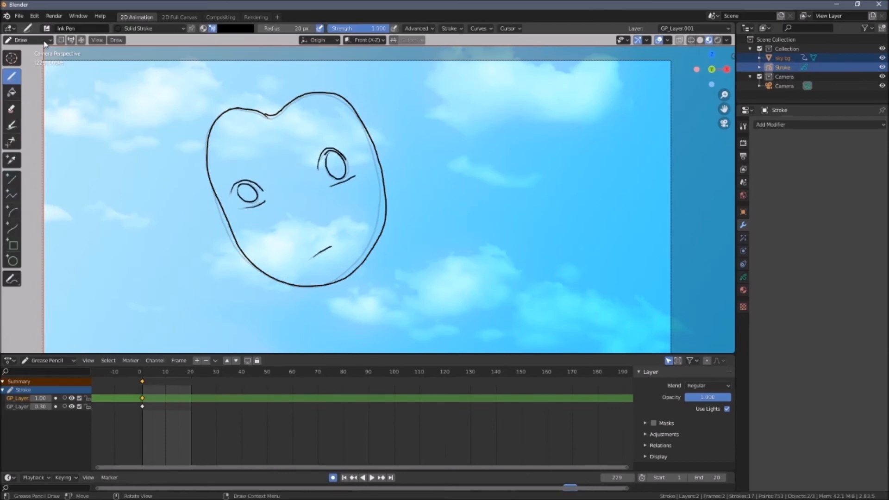
pyautogui.press('Tab')
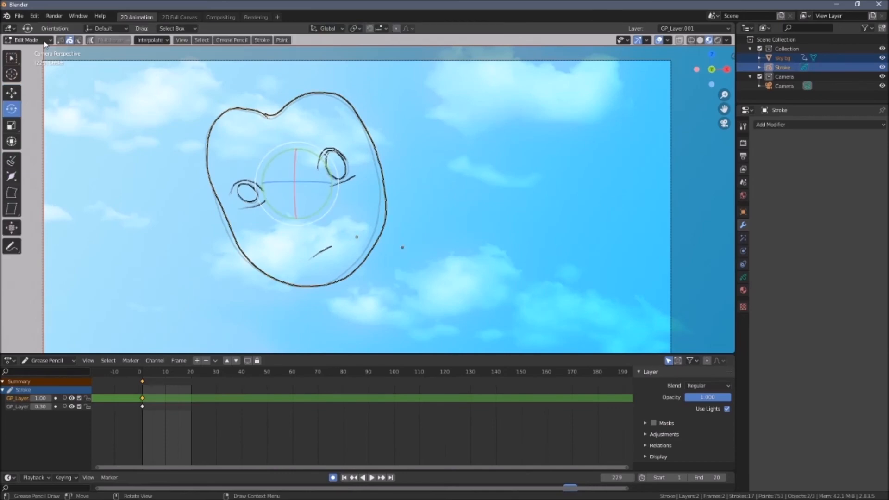
pyautogui.press('Tab')
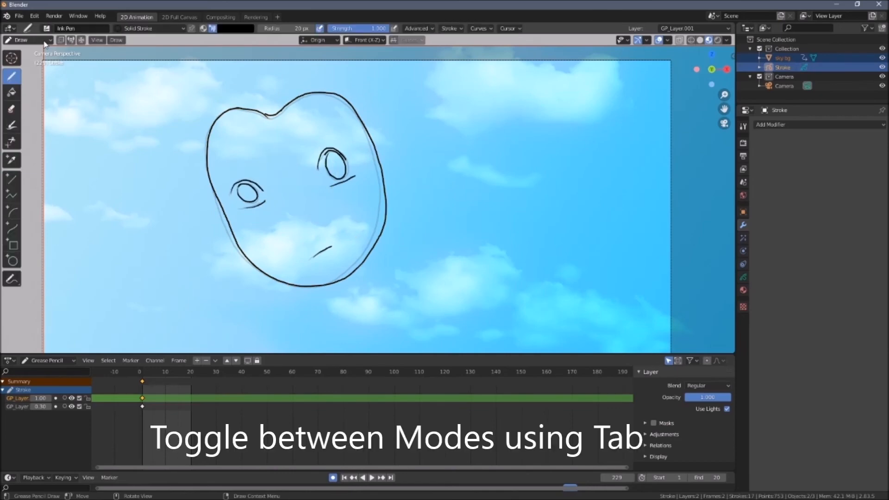
pyautogui.press('Tab')
pyautogui.press('Tab')
pyautogui.press('Tab')
pyautogui.press('Tab')
pyautogui.press('Tab')
pyautogui.press('Tab')
pyautogui.press('Tab')
pyautogui.press('Tab')
pyautogui.press('Tab')
pyautogui.press('Tab')
pyautogui.press('Tab')
pyautogui.press('Tab')
pyautogui.press('Tab')
pyautogui.press('Tab')
pyautogui.press('Tab')
pyautogui.press('Tab')
pyautogui.press('Tab')
pyautogui.press('Tab')
pyautogui.press('Tab')
pyautogui.press('Tab')
pyautogui.press('Tab')
pyautogui.press('Tab')
pyautogui.press('Tab')
pyautogui.press('Tab')
pyautogui.press('Tab')
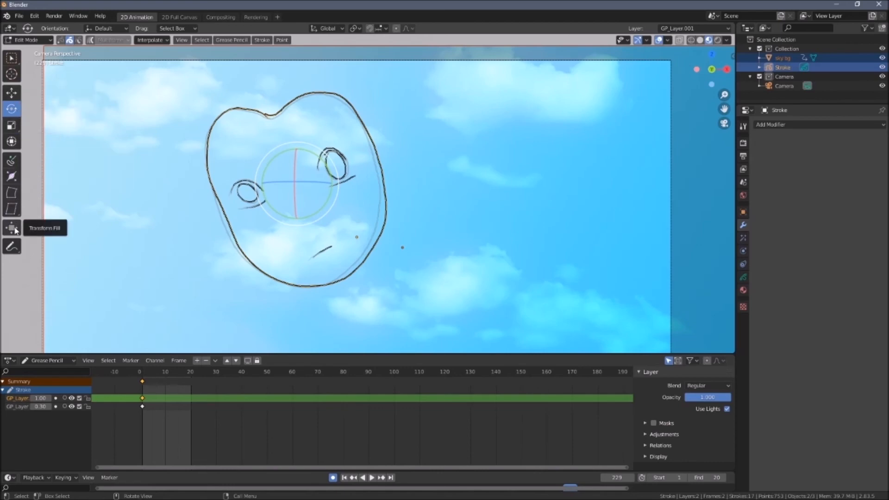
pyautogui.click(40, 40)
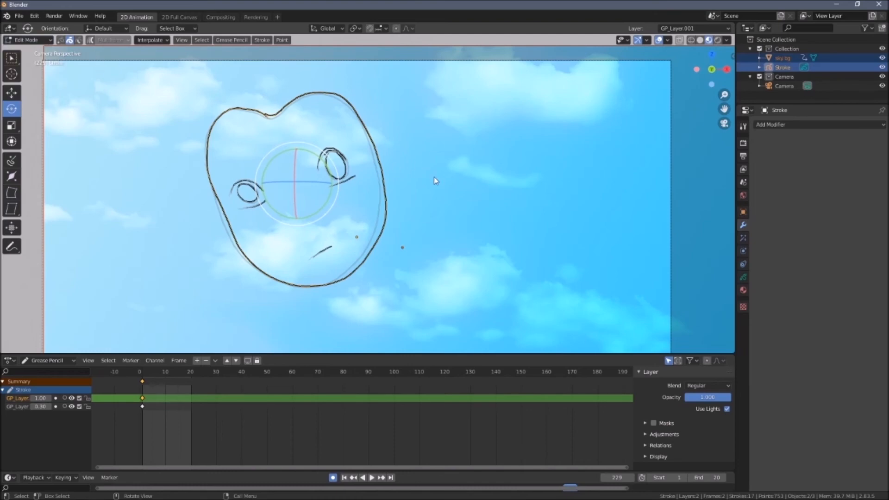
# Play the sky background animation and stop it, and reduce the timeline's height
pyautogui.scroll(-3, 435, 177)
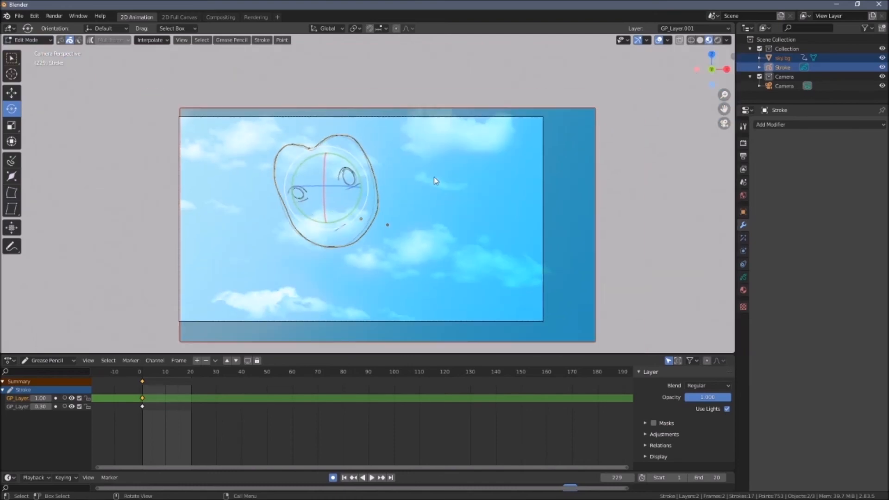
pyautogui.scroll(2, 435, 177)
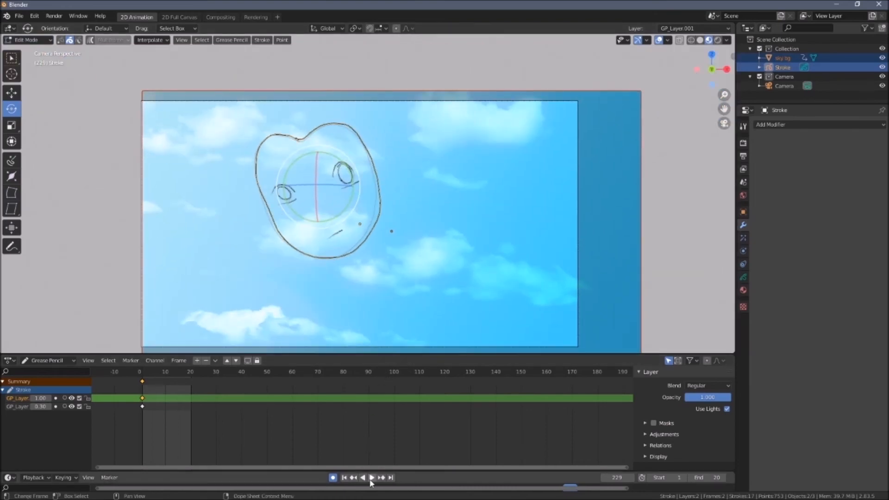
pyautogui.click(371, 478)
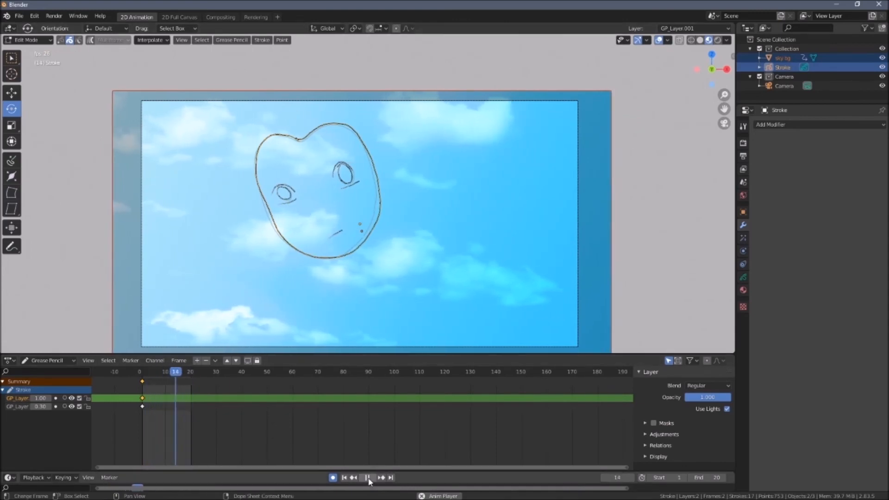
pyautogui.click(369, 478)
pyautogui.moveTo(417, 352); pyautogui.dragTo(421, 394)
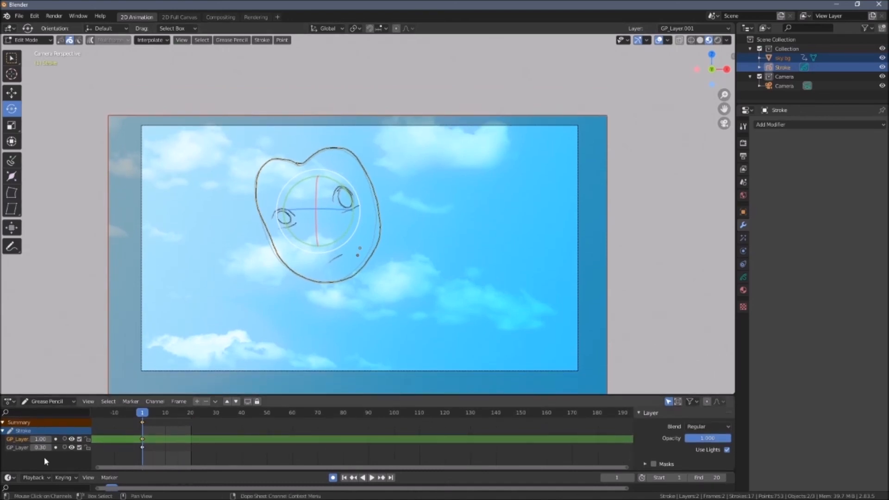
# Try moving GP_Layer.001 below GP_Layer in the stroke object's layer list and back above it
pyautogui.click(743, 277)
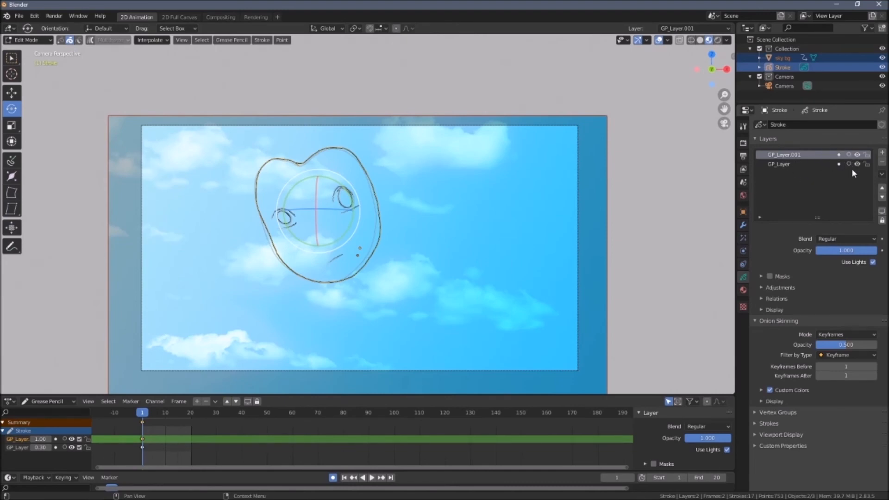
pyautogui.click(882, 197)
pyautogui.click(882, 188)
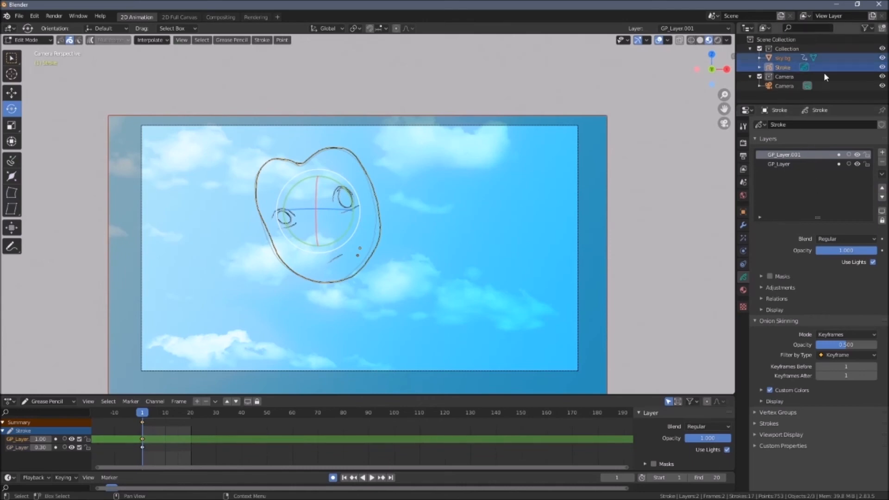
# Switch the stroke object to Object Mode and start adding an image with Images as Planes
pyautogui.click(46, 40)
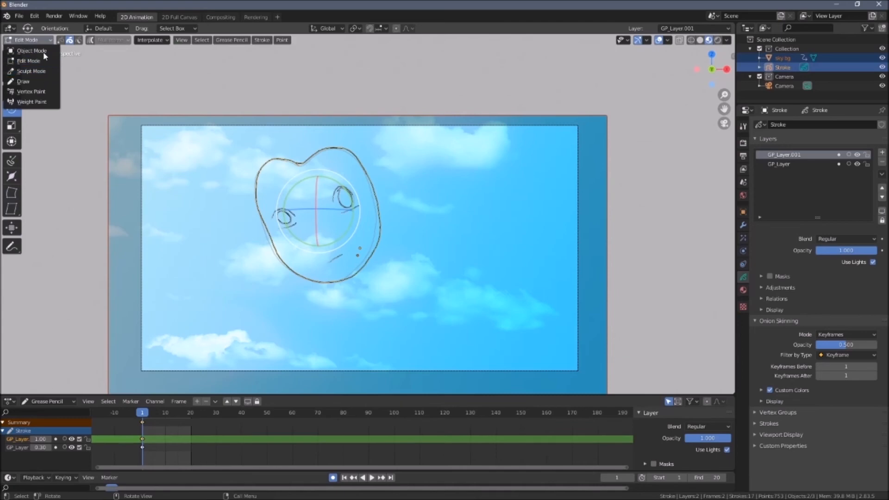
pyautogui.click(43, 51)
pyautogui.click(105, 40)
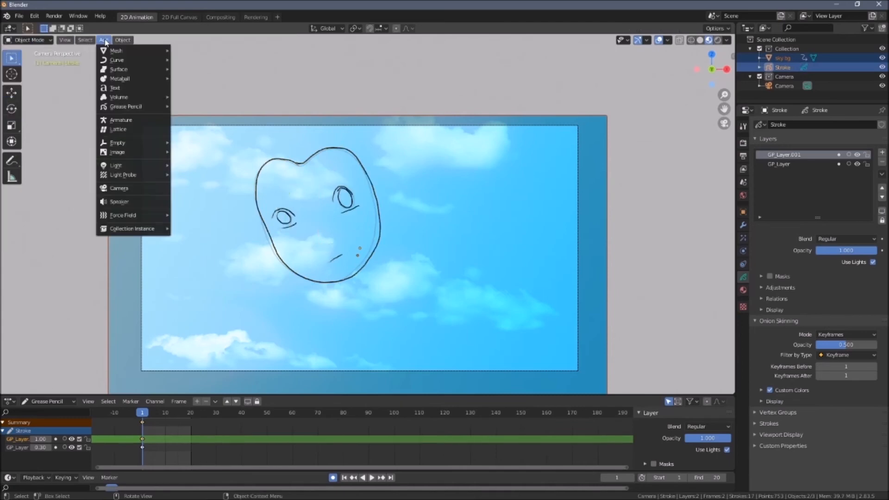
pyautogui.moveTo(141, 156)
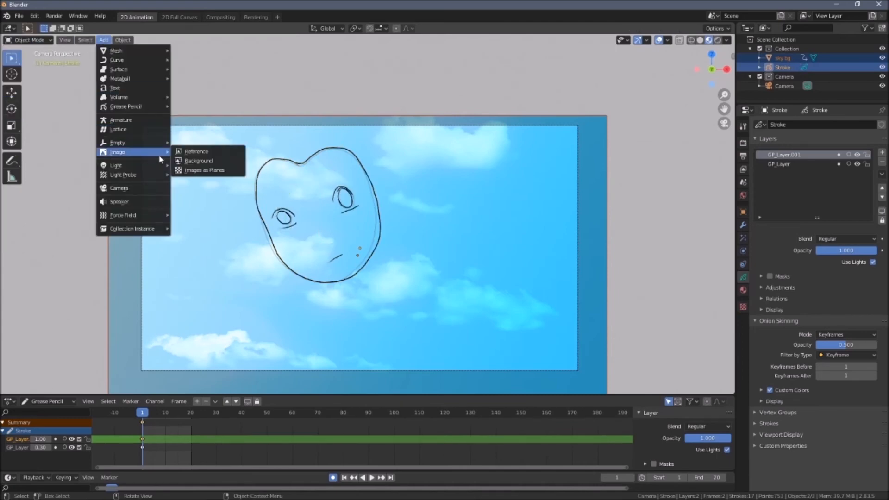
pyautogui.click(212, 170)
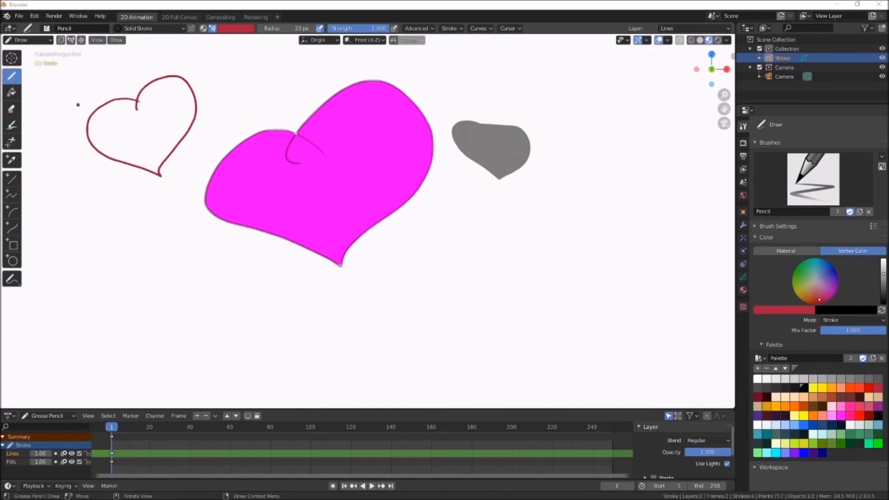
# Switch the hearts drawing to Sculpt Mode and pull the red outlined heart's right curve outward with the Grab brush
pyautogui.click(48, 44)
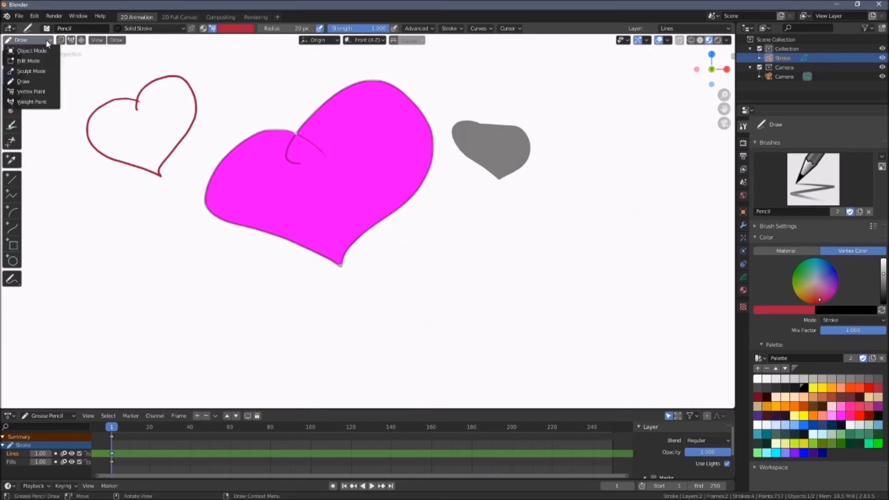
pyautogui.click(39, 71)
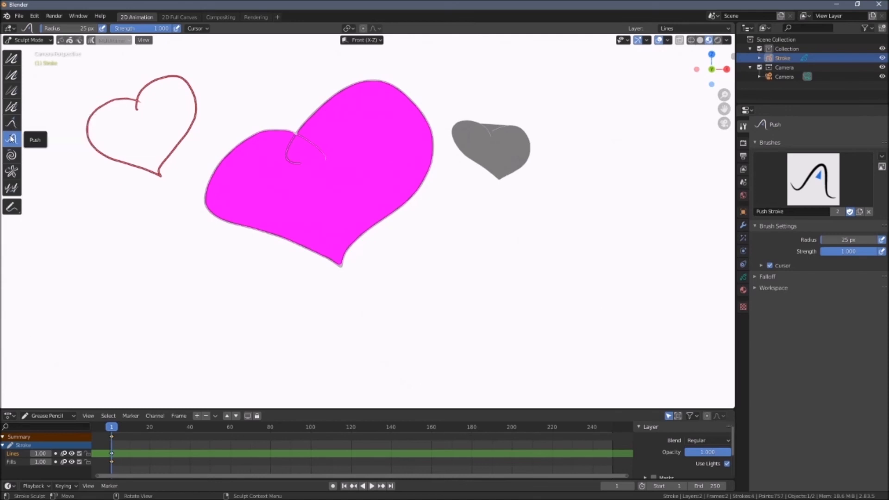
pyautogui.click(17, 123)
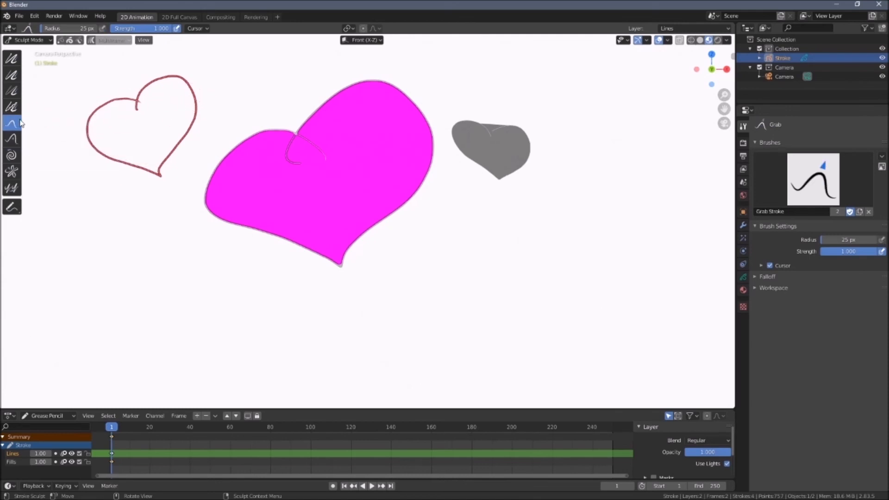
pyautogui.moveTo(189, 84)
pyautogui.mouseDown()
pyautogui.moveTo(198, 105)
pyautogui.moveTo(190, 125)
pyautogui.moveTo(205, 113)
pyautogui.mouseUp()
# Reshape the red outlined heart's right edge, upper curve and notch with the Push brush
pyautogui.click(12, 138)
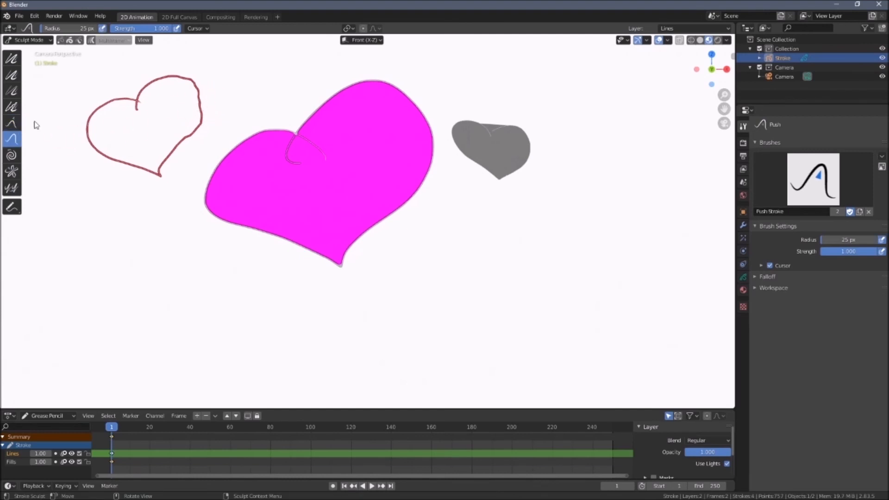
pyautogui.moveTo(202, 103)
pyautogui.mouseDown()
pyautogui.moveTo(190, 142)
pyautogui.moveTo(175, 146)
pyautogui.moveTo(194, 125)
pyautogui.moveTo(162, 164)
pyautogui.mouseUp()
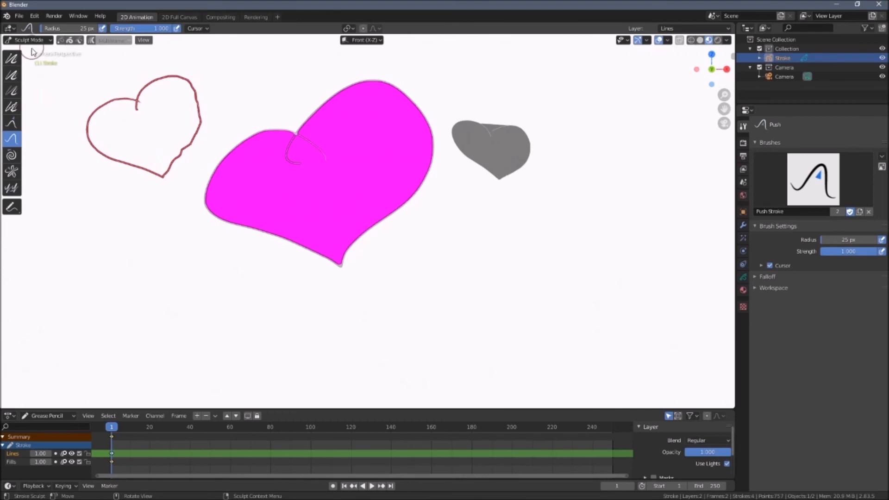
pyautogui.moveTo(168, 131)
pyautogui.mouseDown()
pyautogui.moveTo(173, 152)
pyautogui.moveTo(190, 144)
pyautogui.moveTo(198, 123)
pyautogui.moveTo(188, 151)
pyautogui.moveTo(166, 159)
pyautogui.moveTo(164, 170)
pyautogui.mouseUp()
pyautogui.moveTo(192, 116)
pyautogui.mouseDown()
pyautogui.moveTo(194, 86)
pyautogui.moveTo(206, 119)
pyautogui.moveTo(199, 126)
pyautogui.moveTo(200, 105)
pyautogui.mouseUp()
pyautogui.moveTo(196, 98); pyautogui.dragTo(200, 94)
pyautogui.moveTo(187, 87); pyautogui.dragTo(166, 80)
pyautogui.moveTo(154, 86); pyautogui.dragTo(151, 81)
pyautogui.moveTo(148, 90); pyautogui.dragTo(136, 103)
pyautogui.moveTo(142, 107); pyautogui.dragTo(137, 101)
pyautogui.moveTo(131, 95); pyautogui.dragTo(137, 93)
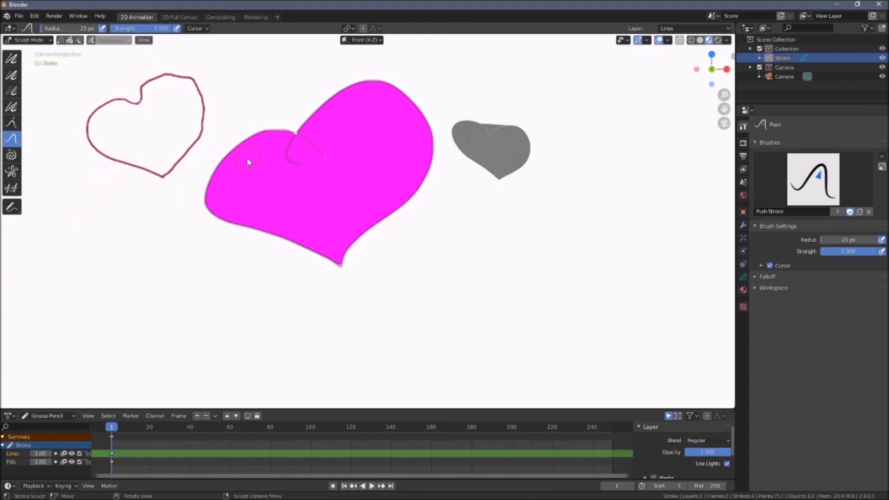
# Enlarge the timeline's height, then add a new collection to the scene and make it active
pyautogui.scroll(-2, 245, 150)
pyautogui.scroll(1, 247, 152)
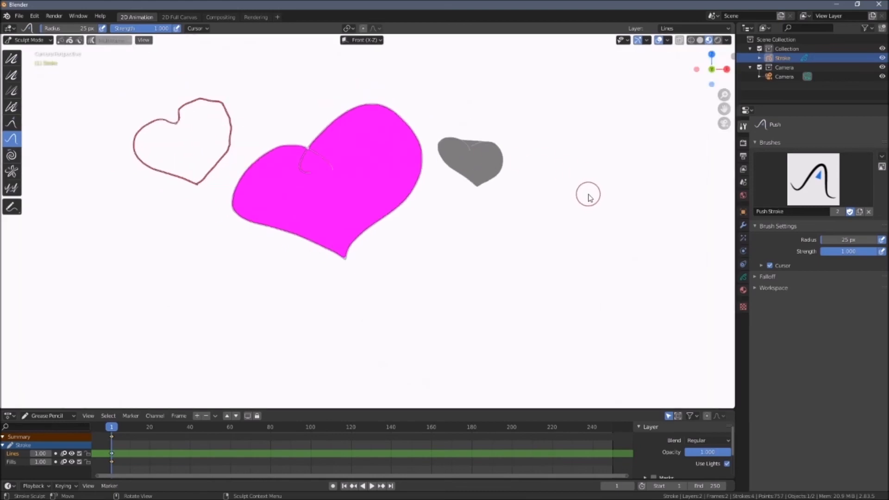
pyautogui.scroll(-1, 354, 267)
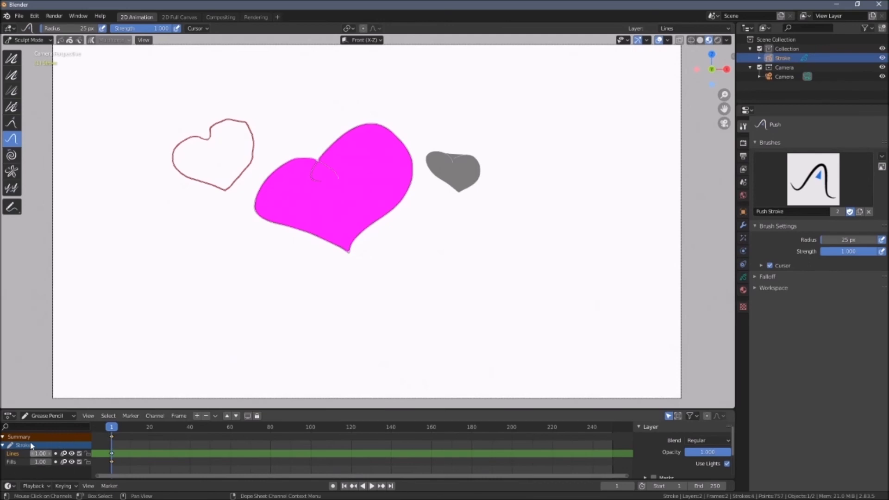
pyautogui.moveTo(287, 406); pyautogui.dragTo(284, 369)
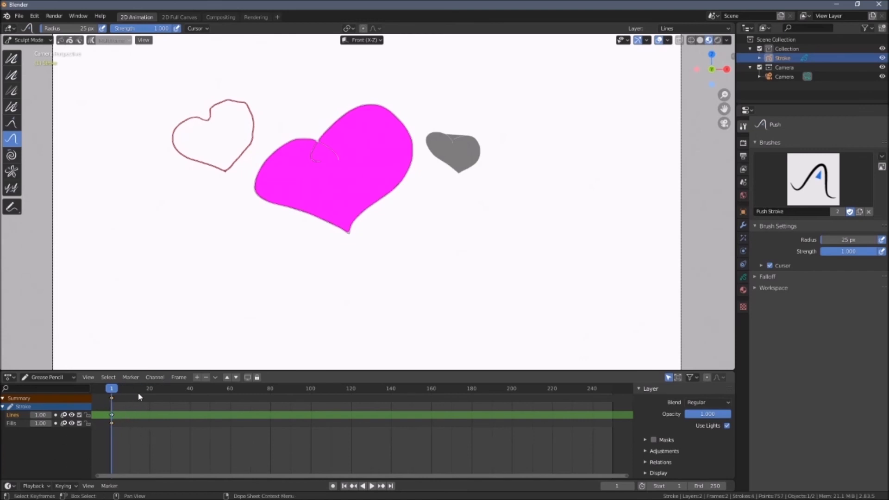
pyautogui.click(882, 28)
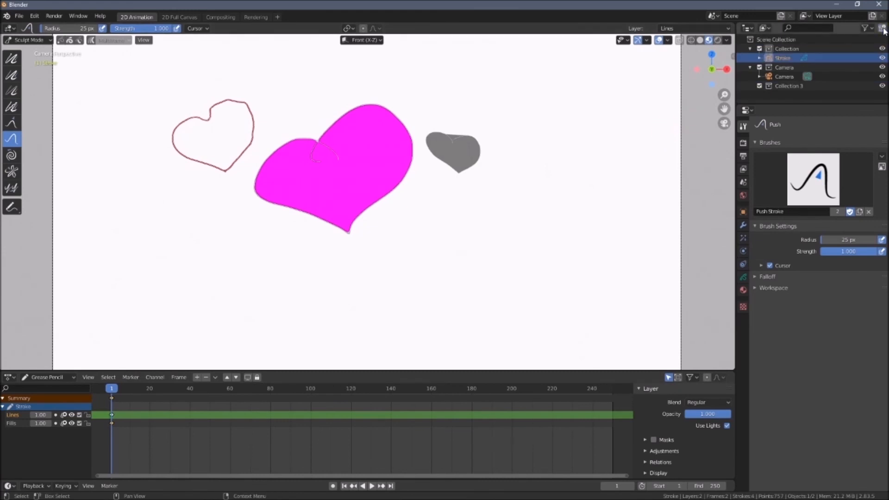
pyautogui.click(785, 84)
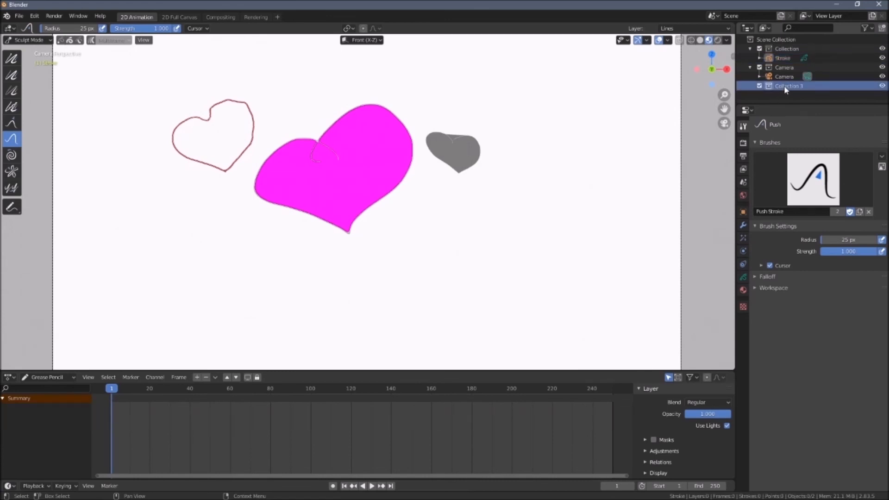
# Switch to Object Mode and add a blank Grease Pencil object to the new collection
pyautogui.click(48, 41)
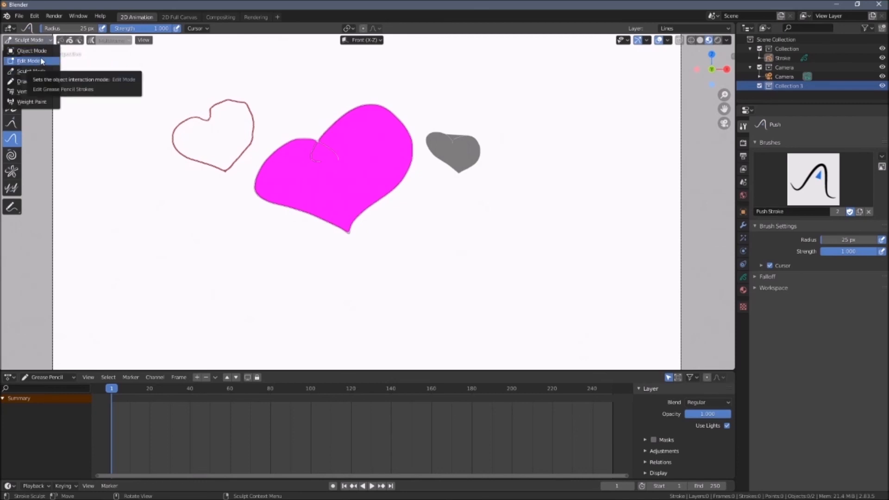
pyautogui.click(41, 60)
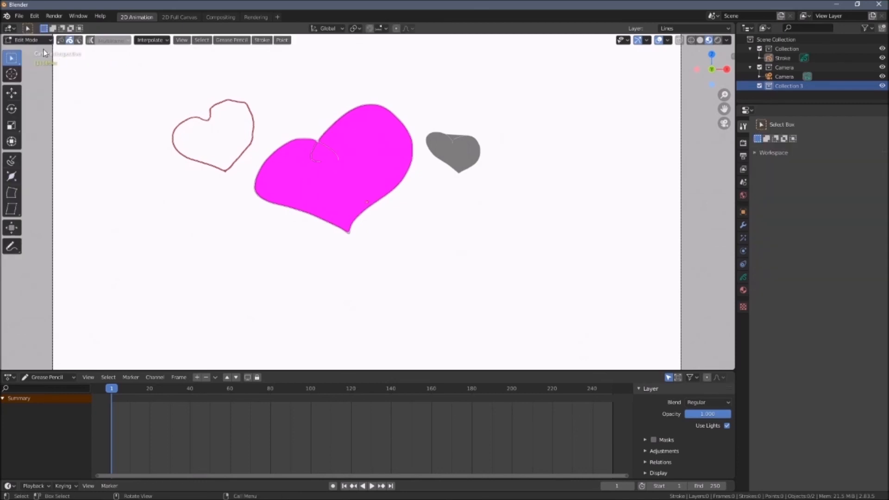
pyautogui.click(43, 44)
pyautogui.click(43, 37)
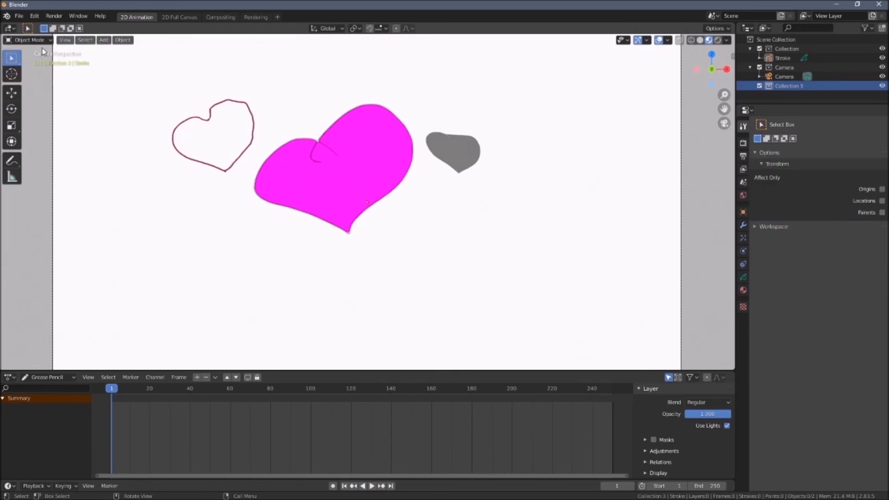
pyautogui.click(104, 41)
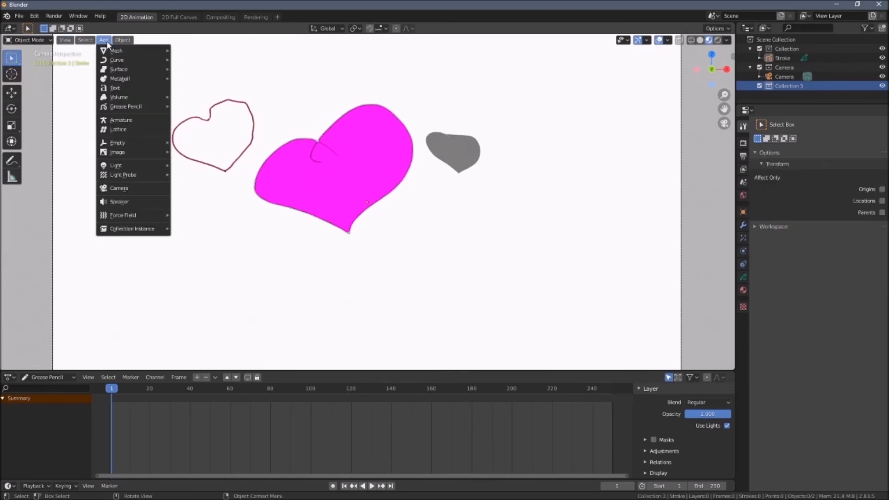
pyautogui.moveTo(149, 107)
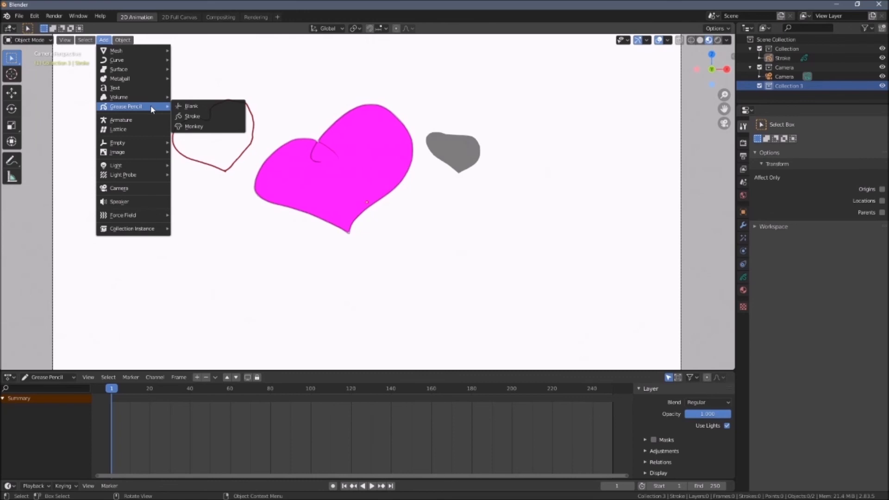
pyautogui.click(203, 107)
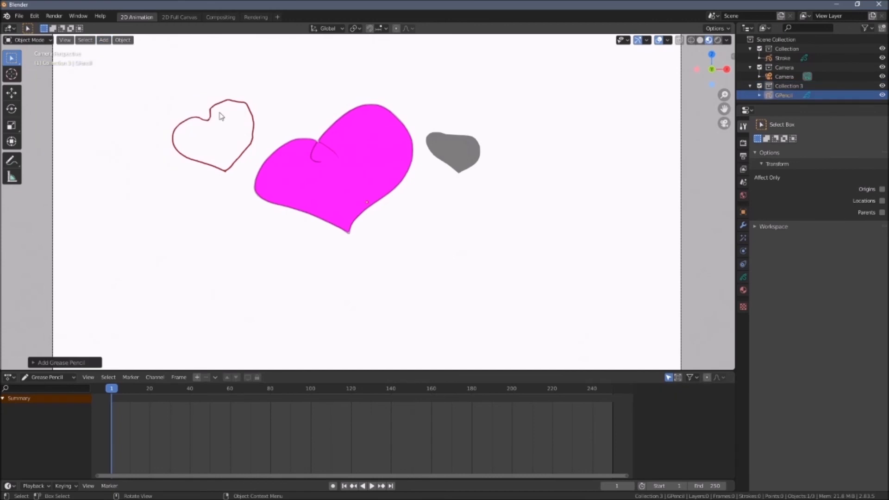
# Open the new GPencil object's data in Edit Mode and add a layer to it
pyautogui.click(783, 98)
pyautogui.click(760, 96)
pyautogui.scroll(-1, 821, 96)
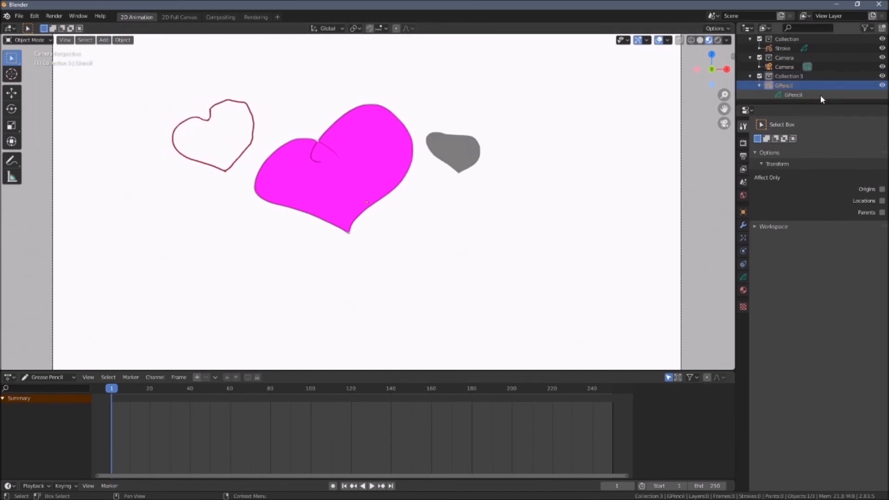
pyautogui.click(801, 94)
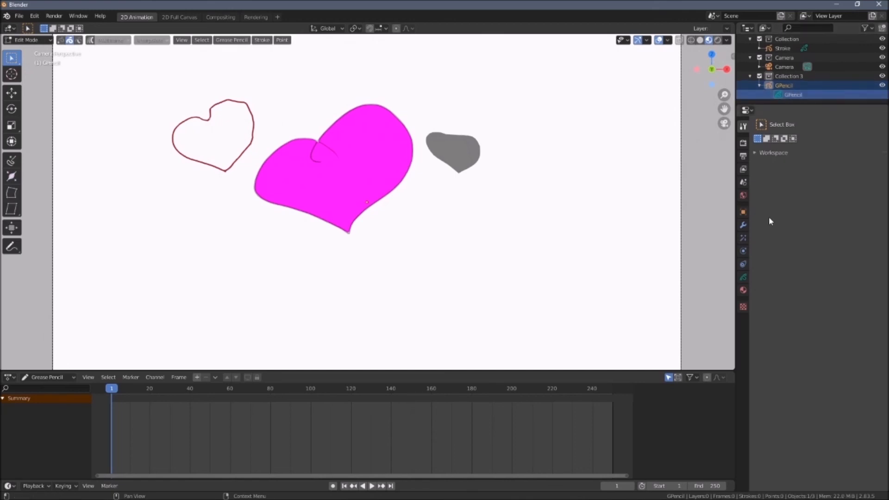
pyautogui.click(744, 277)
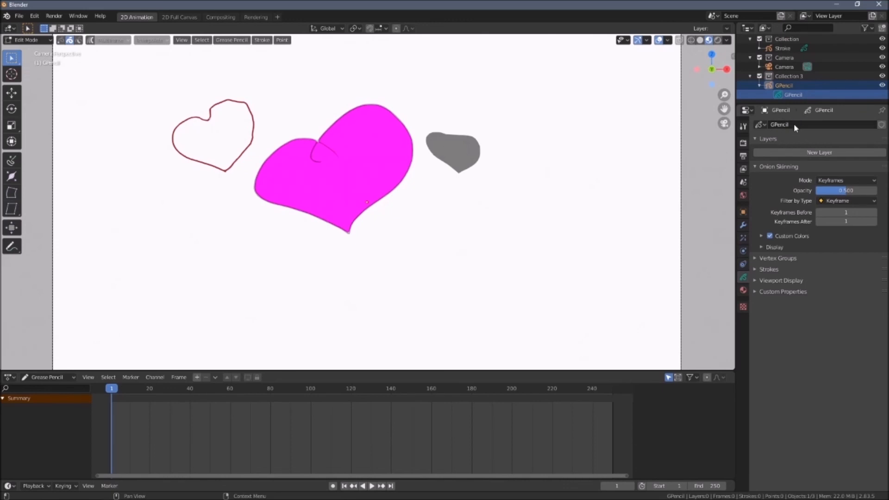
pyautogui.click(793, 155)
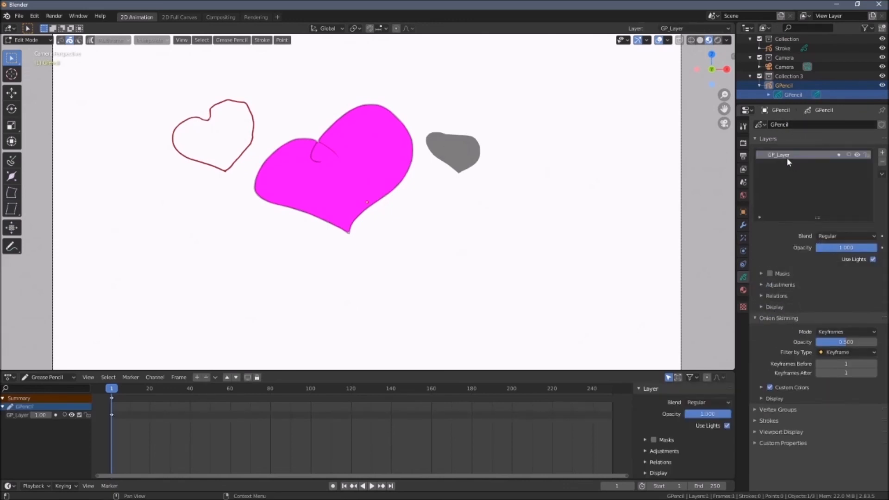
# Compare the GPencil object's layers with the Stroke object's layers in the timeline by selecting each object
pyautogui.click(18, 415)
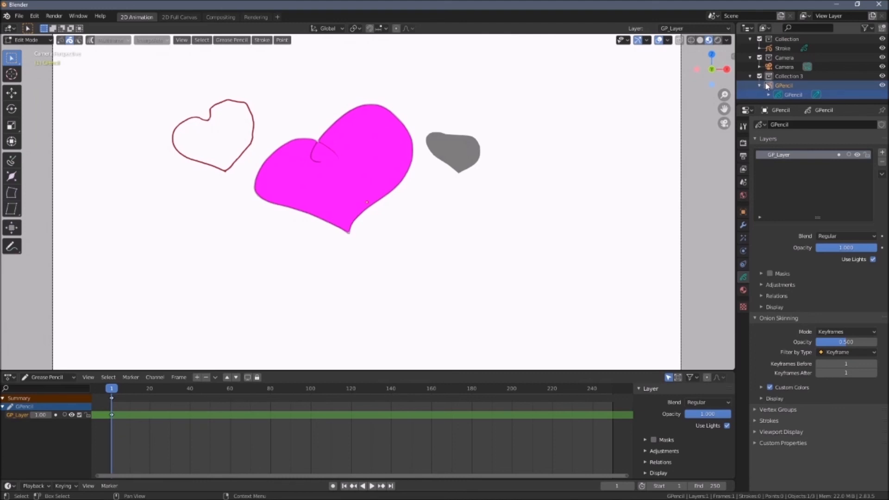
pyautogui.click(777, 48)
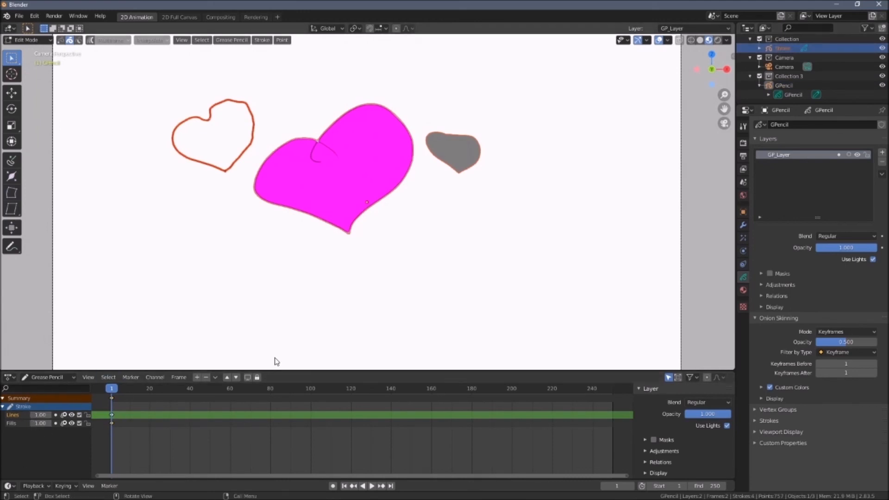
pyautogui.click(799, 94)
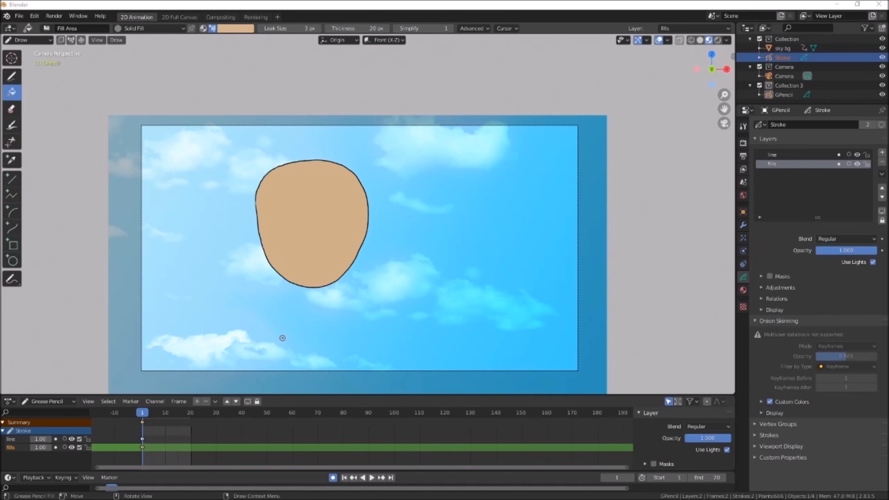
# Add a layer between the line and fills layers and mask it with the fills layer
pyautogui.click(882, 153)
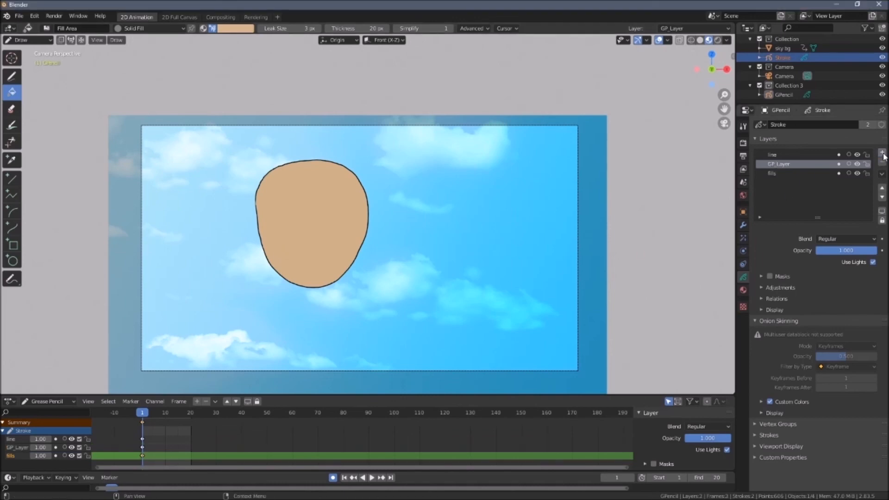
pyautogui.click(850, 164)
pyautogui.click(839, 165)
pyautogui.click(761, 276)
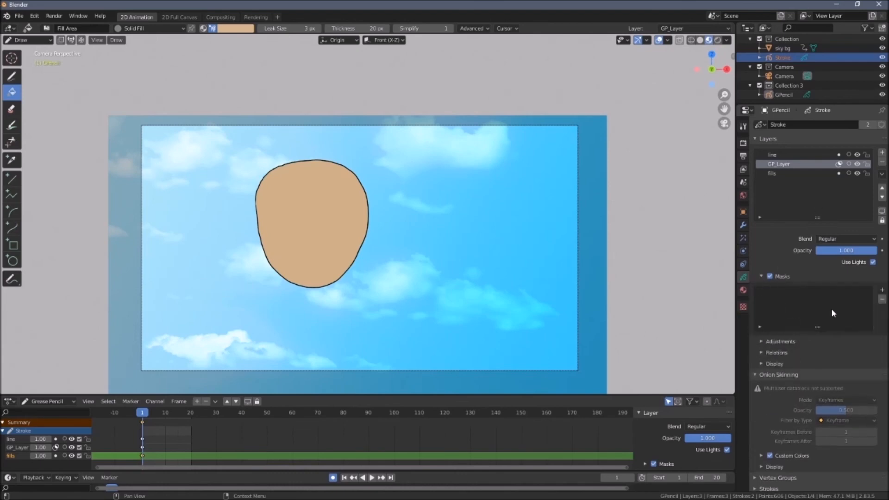
pyautogui.click(881, 290)
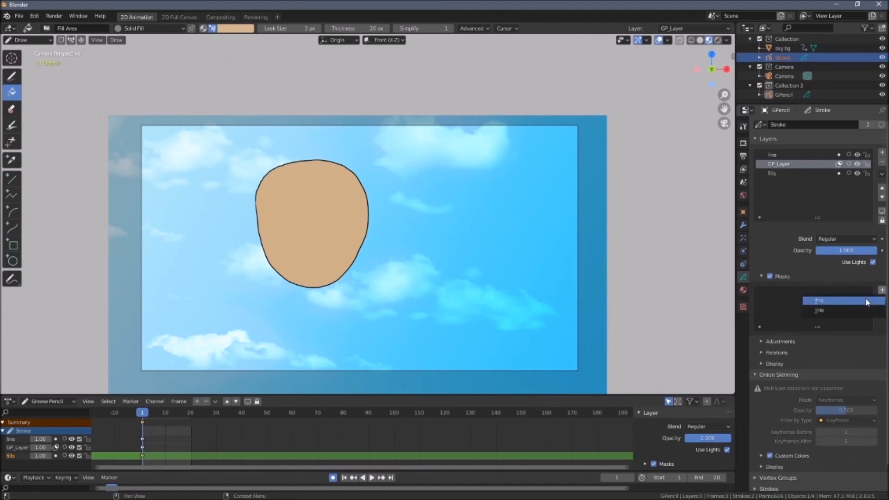
pyautogui.click(823, 301)
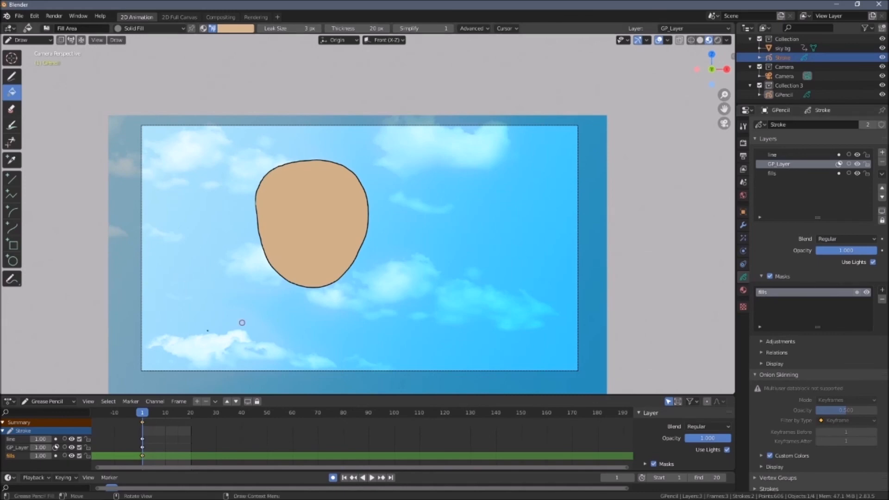
# Make the masked layer active, switch to the Draw tool and choose an orange-brown vertex color from the palette
pyautogui.click(21, 448)
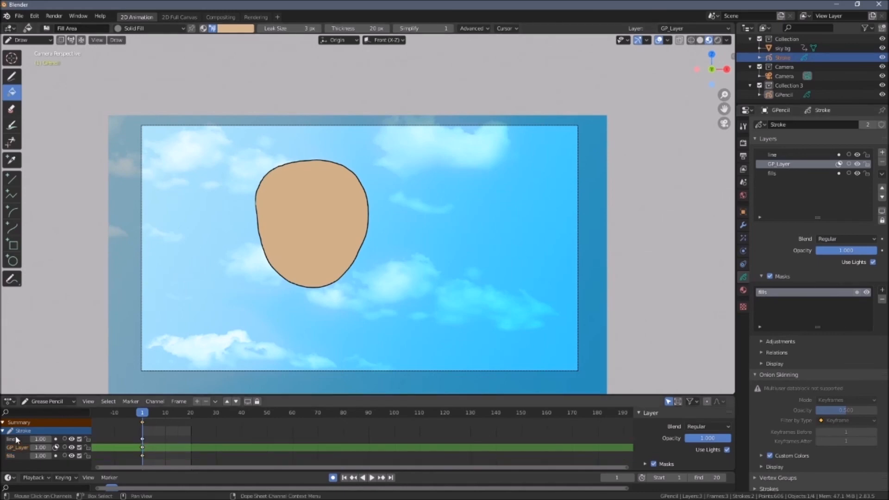
pyautogui.click(181, 31)
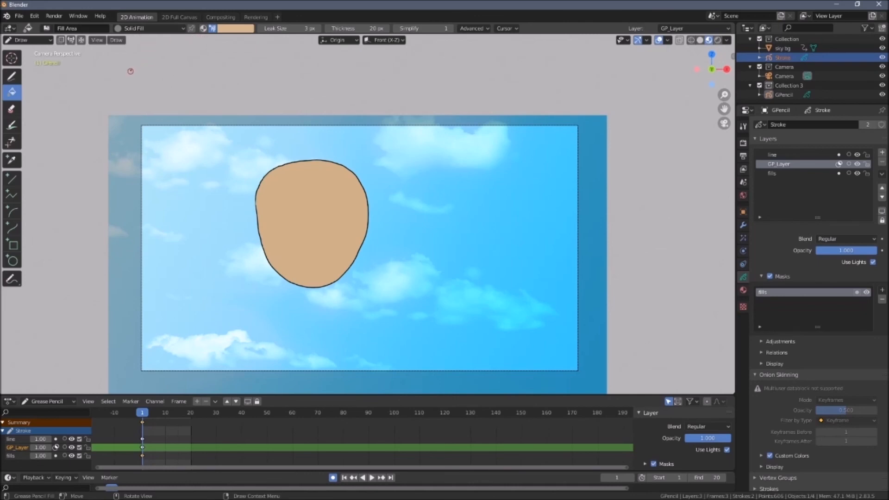
pyautogui.click(11, 75)
pyautogui.click(237, 31)
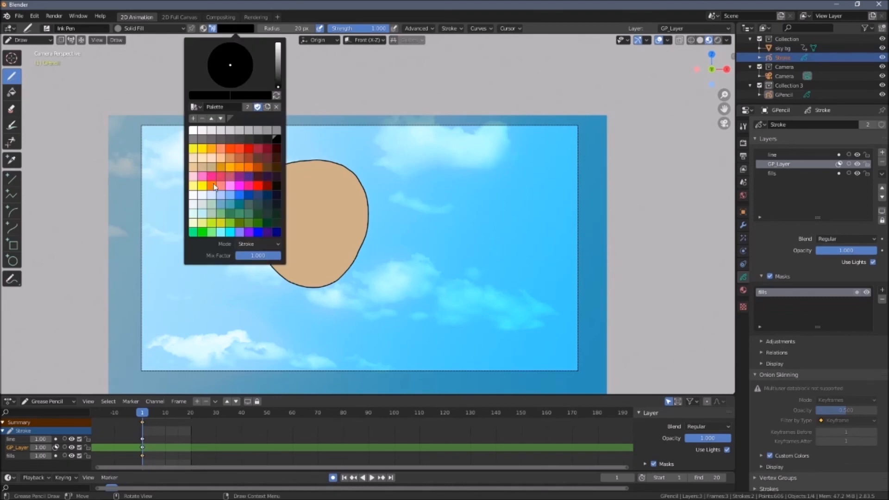
pyautogui.click(238, 158)
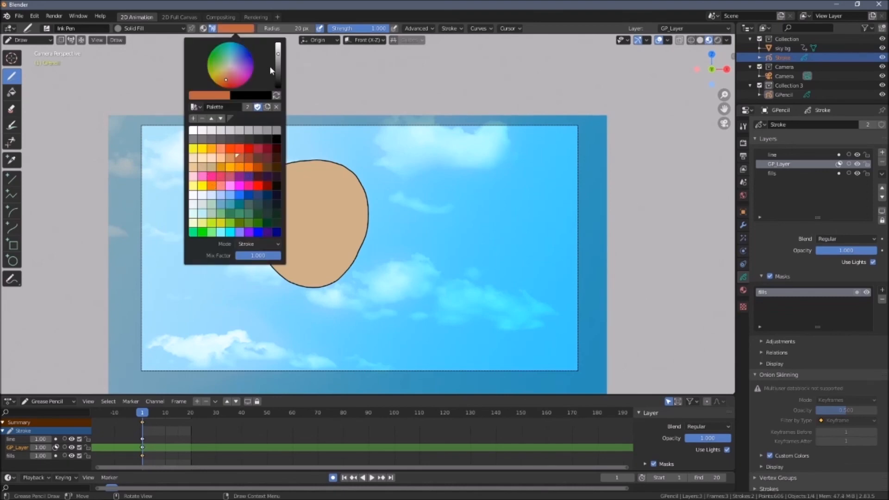
pyautogui.click(237, 28)
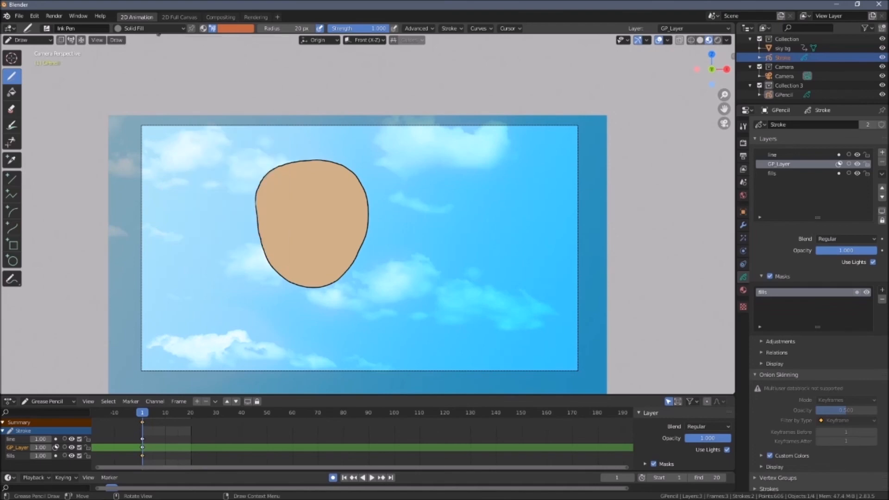
# Draw Solid Fill shadow shapes along the face's left edge, upper right side and left eye area
pyautogui.moveTo(271, 172)
pyautogui.mouseDown()
pyautogui.moveTo(279, 249)
pyautogui.moveTo(304, 286)
pyautogui.moveTo(258, 302)
pyautogui.moveTo(204, 217)
pyautogui.mouseUp()
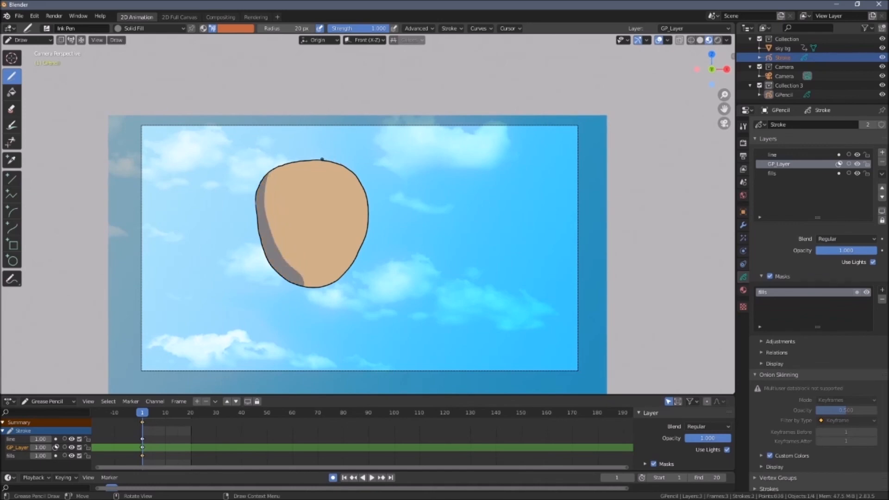
pyautogui.moveTo(319, 159)
pyautogui.mouseDown()
pyautogui.moveTo(336, 199)
pyautogui.moveTo(366, 229)
pyautogui.moveTo(342, 163)
pyautogui.mouseUp()
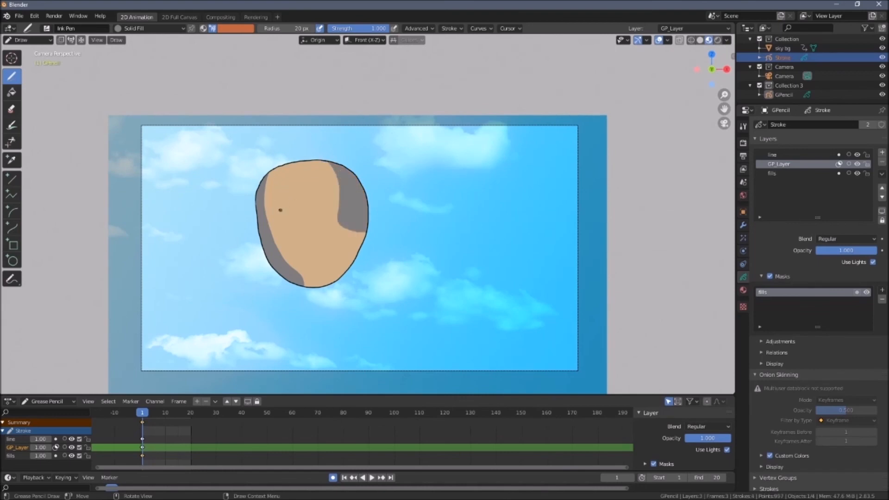
pyautogui.moveTo(287, 210)
pyautogui.mouseDown()
pyautogui.moveTo(293, 202)
pyautogui.moveTo(277, 204)
pyautogui.mouseUp()
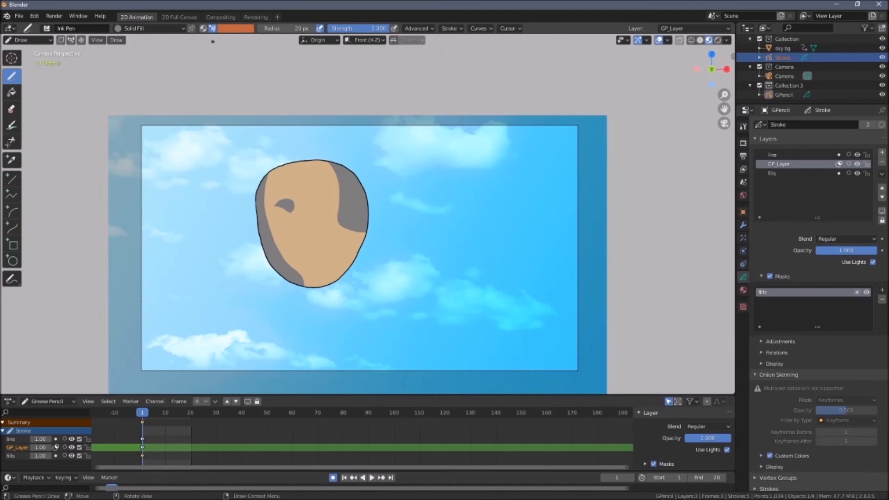
# Examine the Draw brush's Material and Vertex Color options in the active tool's settings, finishing with Vertex Color enabled
pyautogui.click(204, 29)
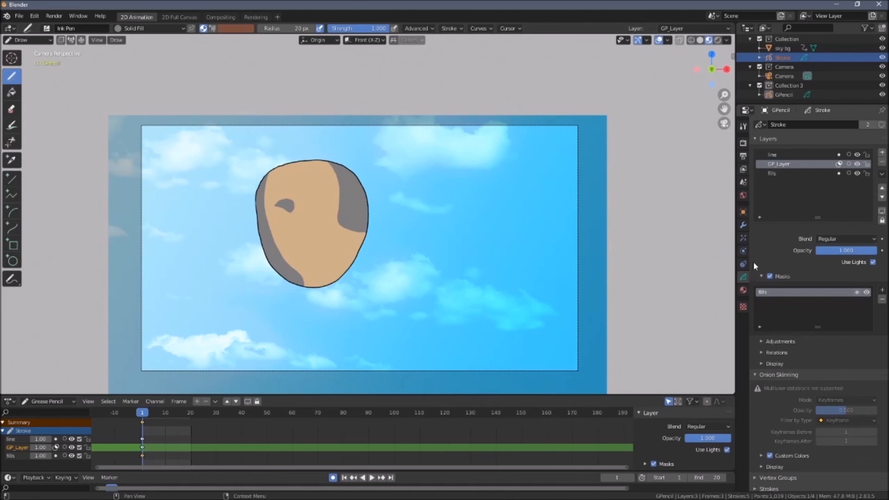
pyautogui.click(212, 29)
pyautogui.click(203, 29)
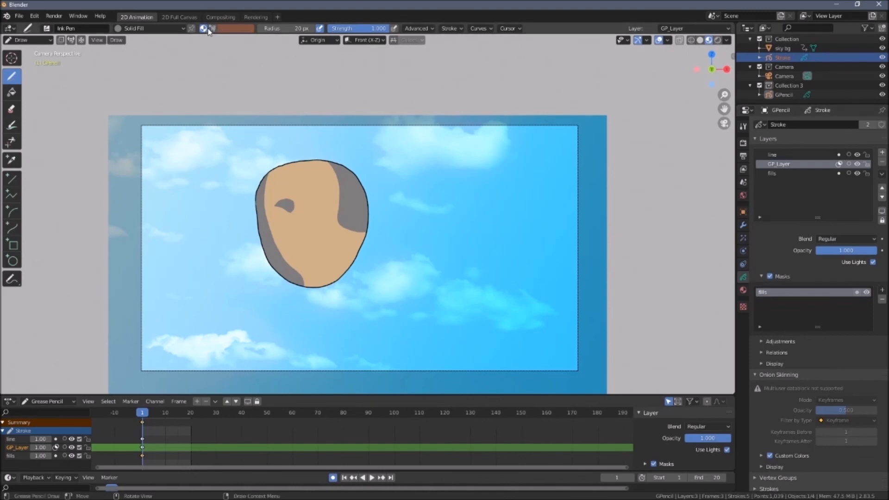
pyautogui.click(744, 225)
pyautogui.click(744, 195)
pyautogui.click(744, 212)
pyautogui.click(743, 225)
pyautogui.click(743, 238)
pyautogui.click(743, 126)
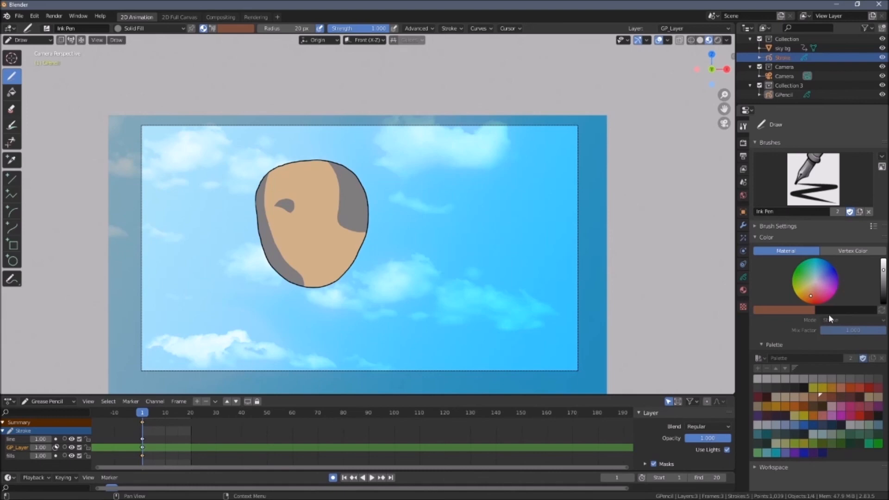
pyautogui.click(212, 28)
# Set the brush's vertex color to light tan and draw another filled shape beside the face's upper right shadow
pyautogui.click(234, 29)
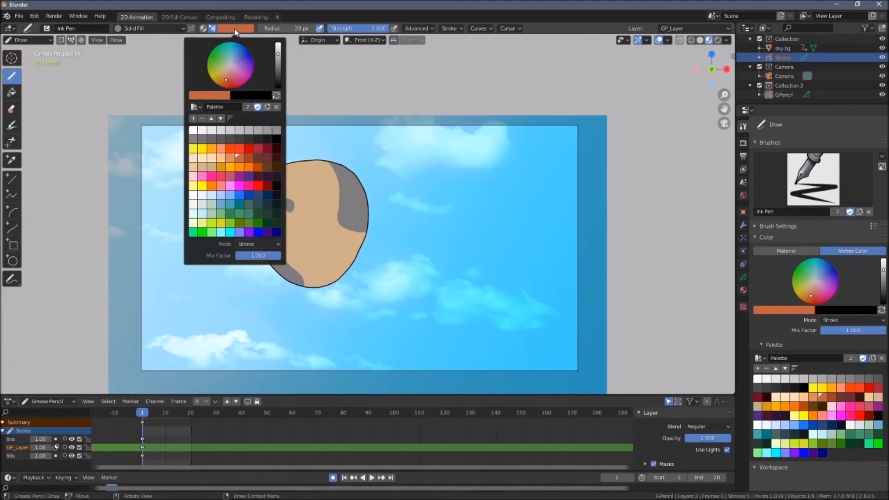
pyautogui.click(278, 244)
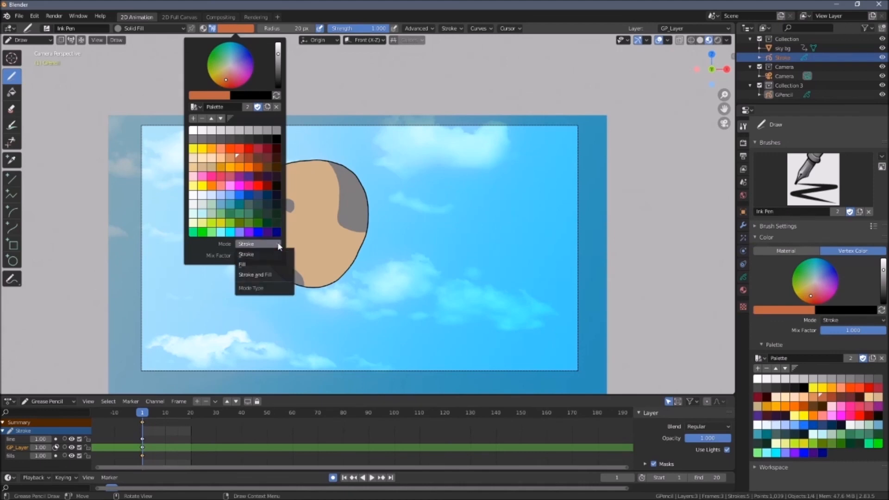
pyautogui.moveTo(240, 65); pyautogui.dragTo(227, 71)
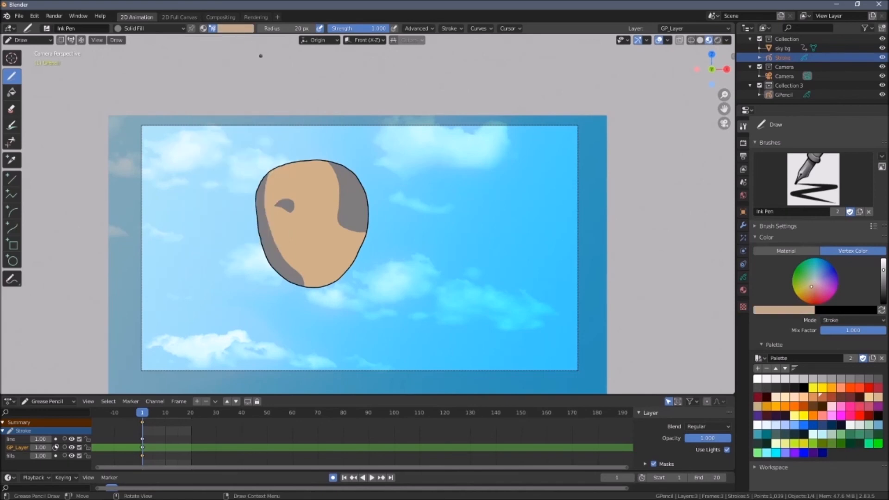
pyautogui.moveTo(311, 175)
pyautogui.mouseDown()
pyautogui.moveTo(315, 200)
pyautogui.moveTo(355, 182)
pyautogui.mouseUp()
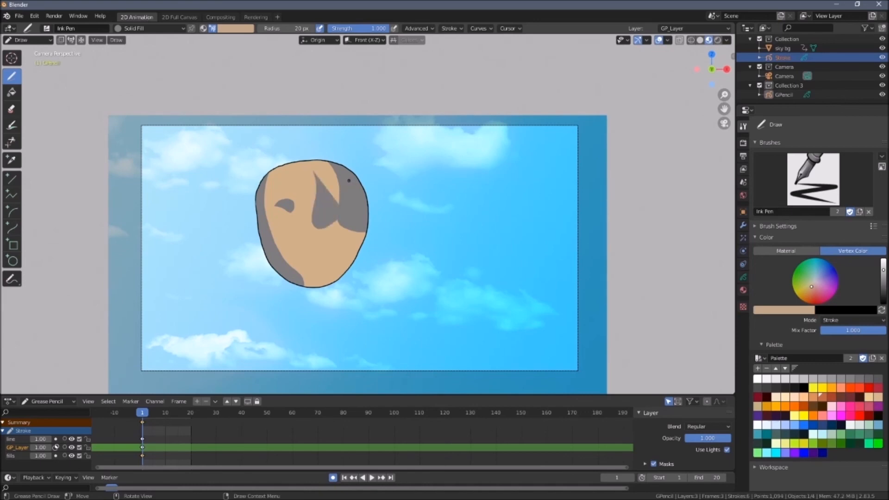
# Switch to the Solid Stroke material, set the brush radius to 60 px and shade the face's lower right edge
pyautogui.click(450, 29)
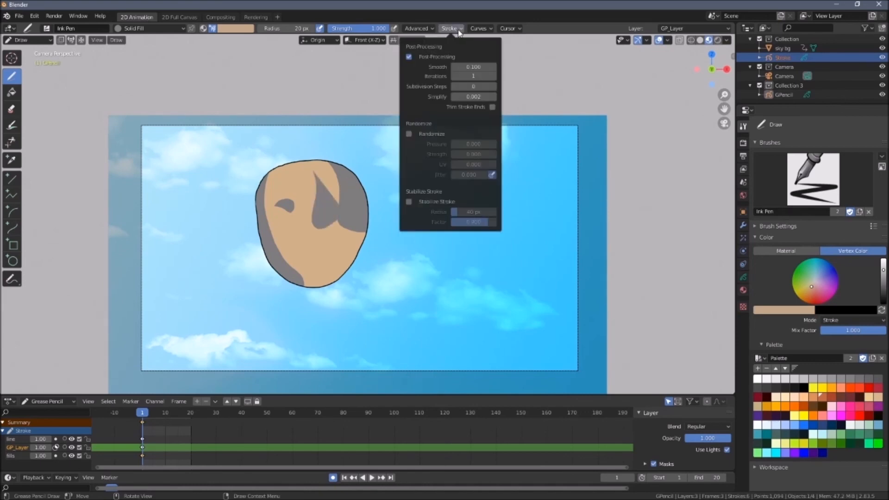
pyautogui.click(460, 30)
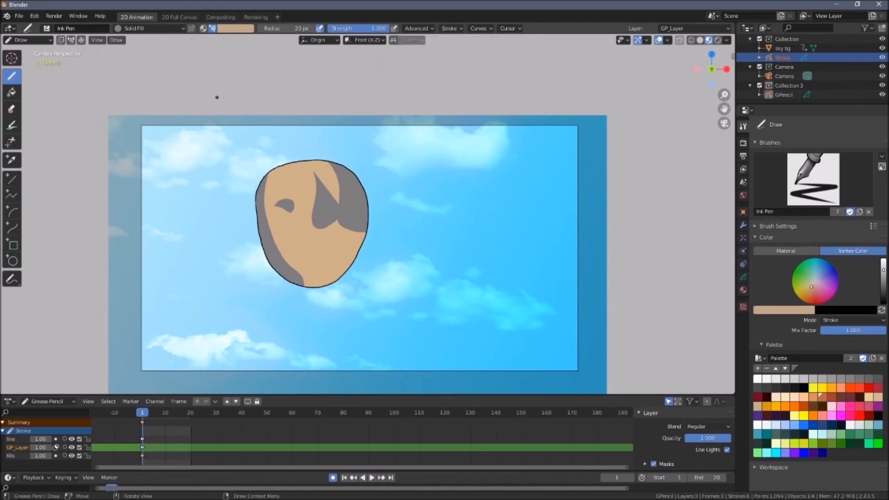
pyautogui.click(138, 30)
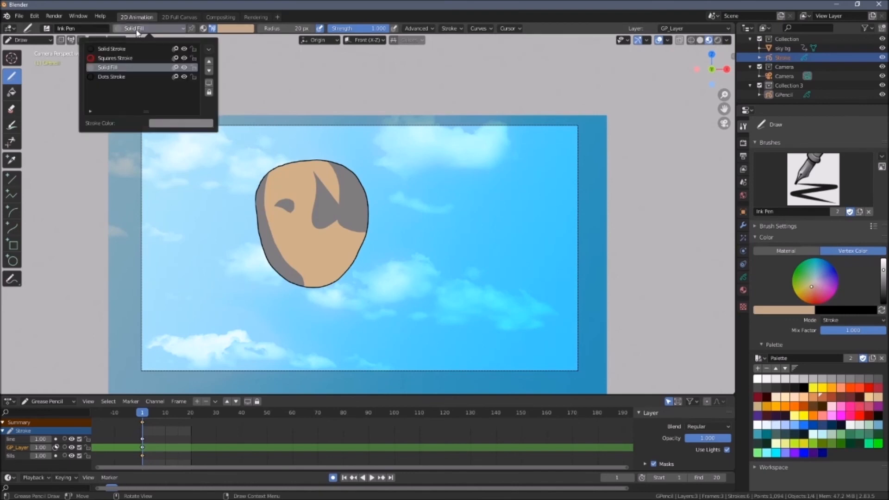
pyautogui.click(130, 48)
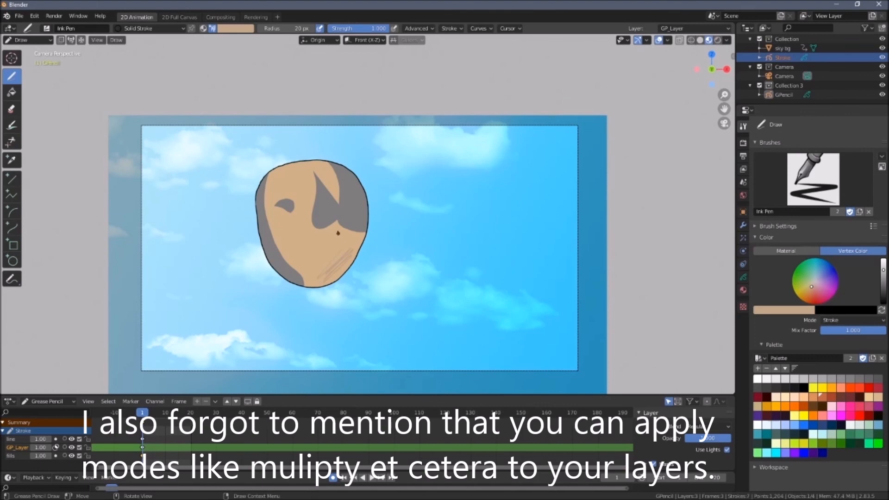
pyautogui.click(285, 29)
pyautogui.write('60')
pyautogui.press('Return')
pyautogui.moveTo(338, 247)
pyautogui.mouseDown()
pyautogui.moveTo(353, 247)
pyautogui.moveTo(329, 278)
pyautogui.moveTo(350, 263)
pyautogui.mouseUp()
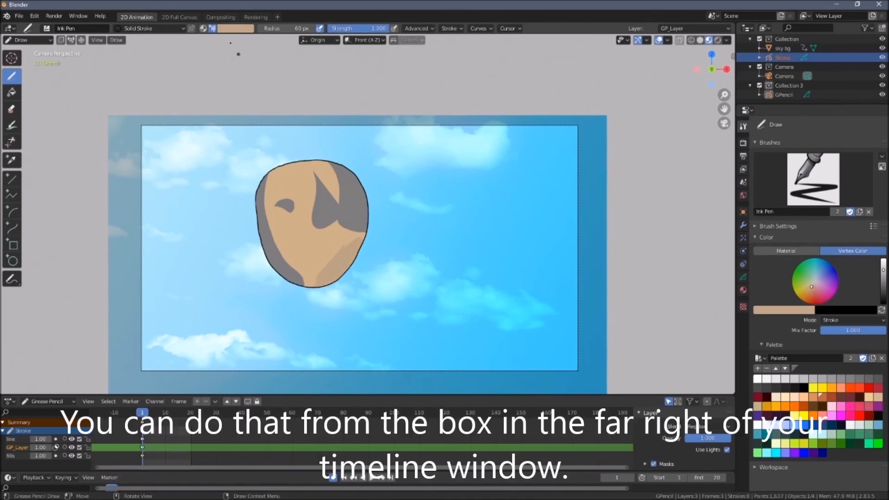
# Choose a dark orange vertex color and scribble a thick diagonal patch across the lower right of the face
pyautogui.click(234, 28)
pyautogui.click(258, 163)
pyautogui.moveTo(333, 237)
pyautogui.mouseDown()
pyautogui.moveTo(301, 265)
pyautogui.moveTo(338, 229)
pyautogui.moveTo(352, 230)
pyautogui.moveTo(342, 223)
pyautogui.moveTo(298, 267)
pyautogui.moveTo(311, 272)
pyautogui.mouseUp()
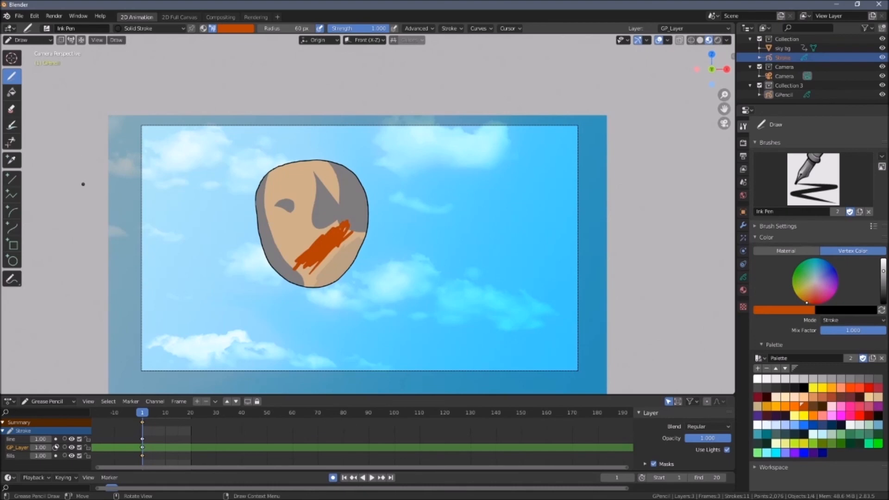
# Assign the Dots Stroke material to the brush and briefly play the animation
pyautogui.click(152, 28)
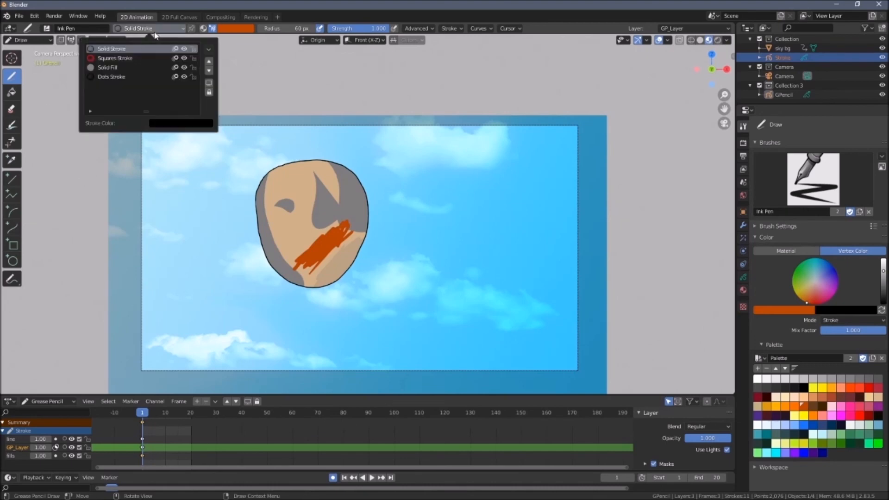
pyautogui.click(121, 76)
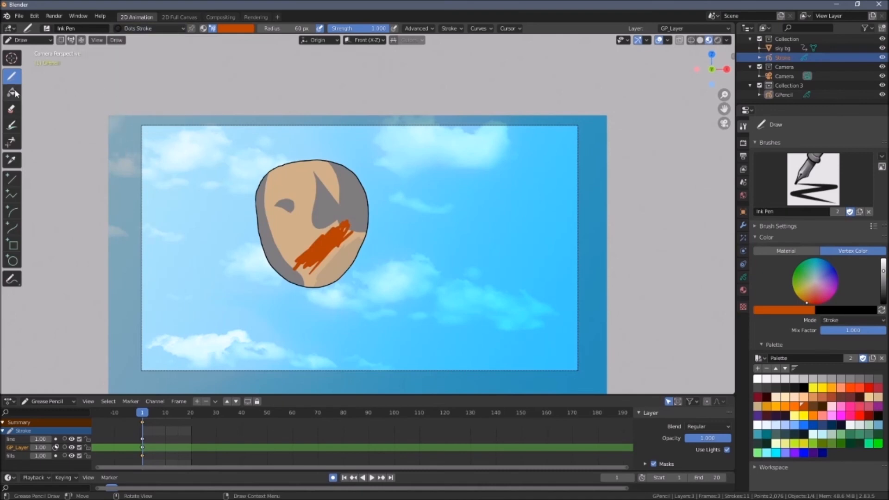
pyautogui.press('space')
pyautogui.press('space')
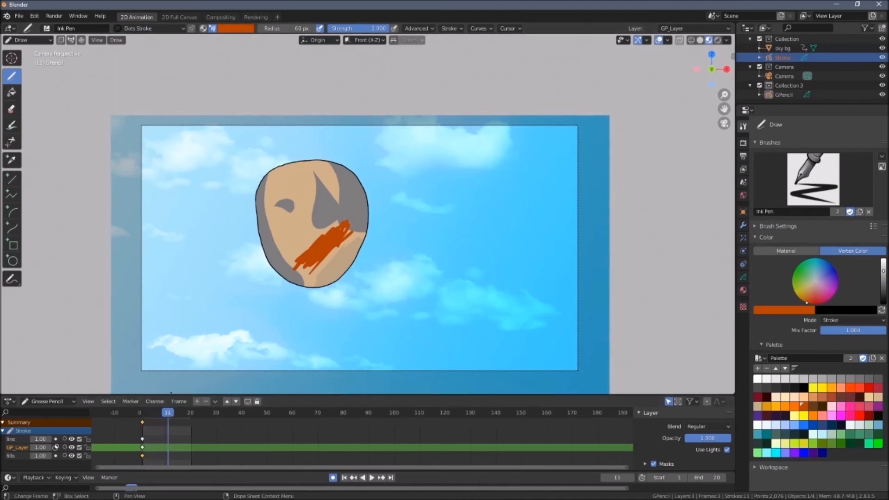
# Draw a curved dark orange stroke on GP_Layer at frame 11, plus another stroke on the line layer at the same frame
pyautogui.moveTo(270, 266); pyautogui.dragTo(356, 208)
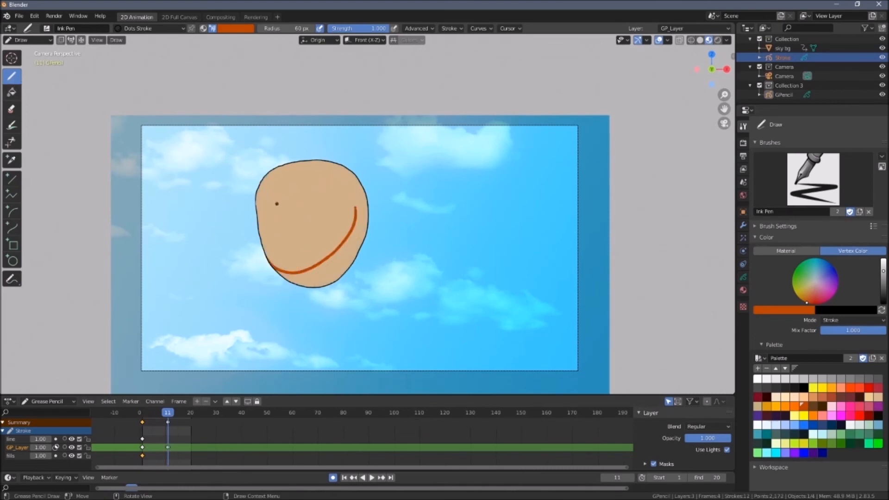
pyautogui.click(11, 438)
pyautogui.moveTo(313, 188); pyautogui.dragTo(392, 216)
# Return to frame 1, switch the Stroke object to Edit Mode and try to generate an interpolated sequence for the line layer
pyautogui.moveTo(165, 412); pyautogui.dragTo(142, 412)
pyautogui.click(28, 40)
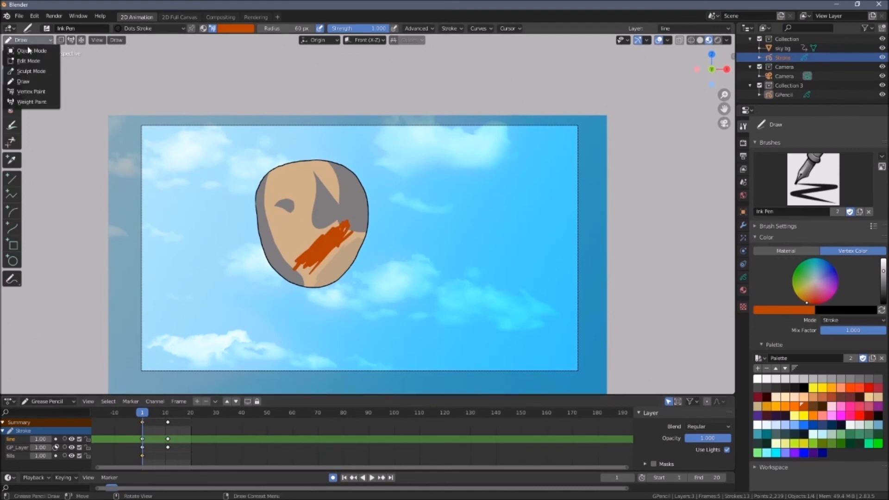
pyautogui.click(23, 53)
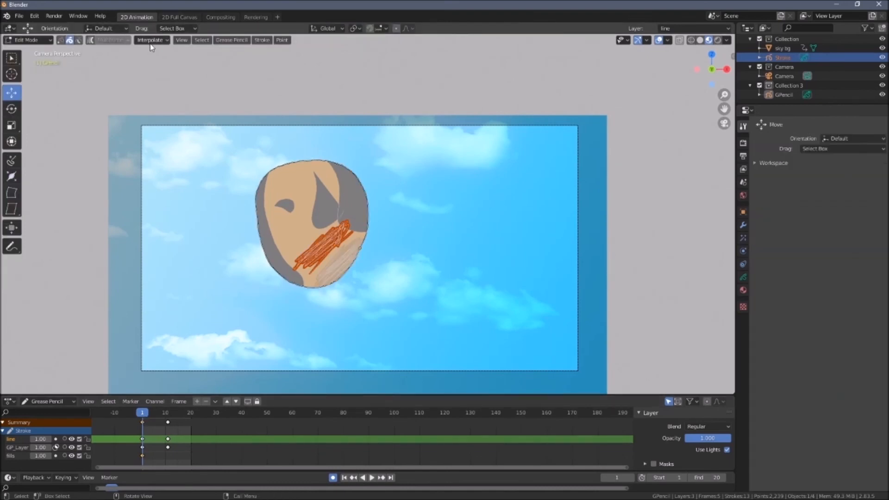
pyautogui.click(159, 41)
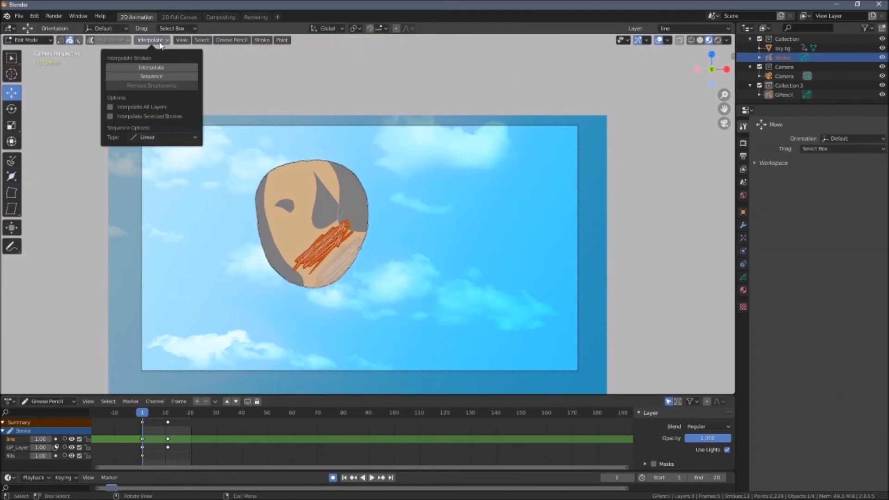
pyautogui.click(171, 77)
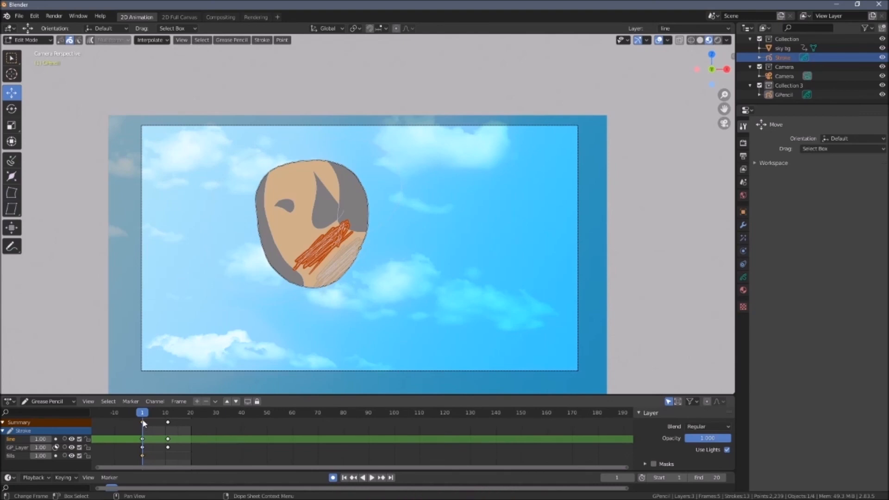
pyautogui.press('space')
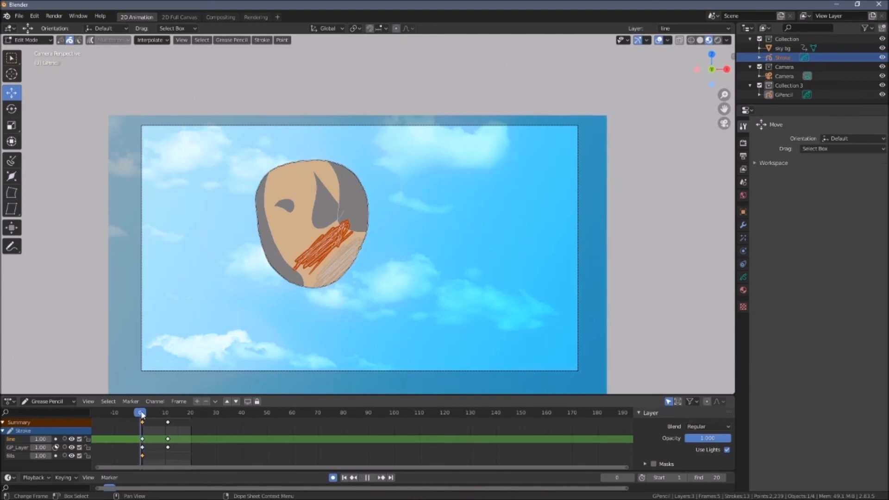
pyautogui.press('space')
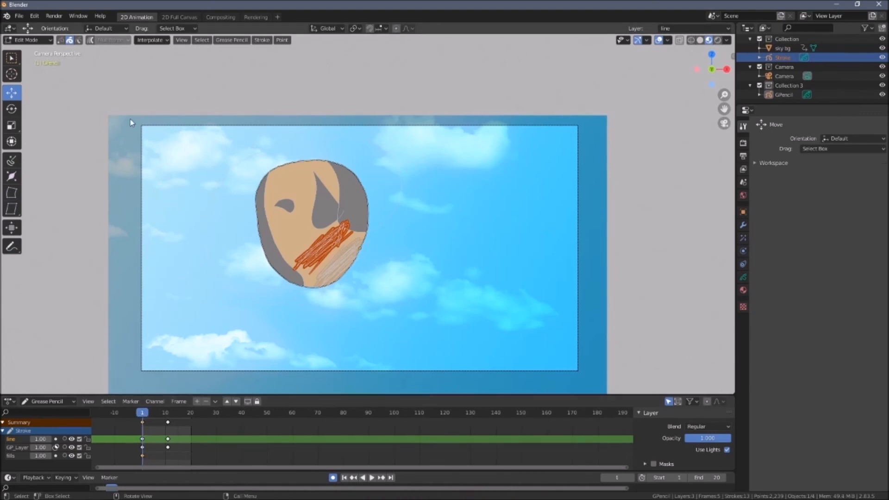
pyautogui.click(166, 40)
pyautogui.press('space')
pyautogui.press('Escape')
# From frame 5, generate a Linear interpolation sequence between the line layer's keyframes at frames 1 and 11, and scrub back to frame 1
pyautogui.click(144, 423)
pyautogui.moveTo(142, 413); pyautogui.dragTo(152, 413)
pyautogui.click(150, 40)
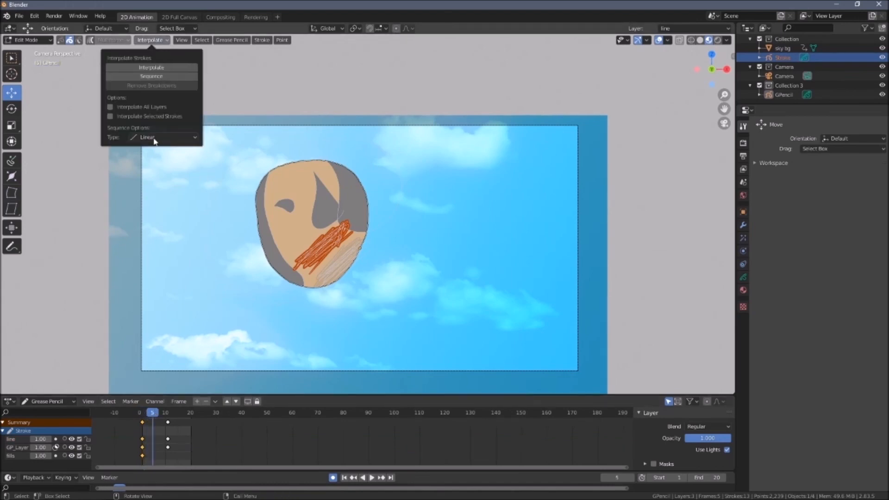
pyautogui.click(150, 40)
pyautogui.click(159, 75)
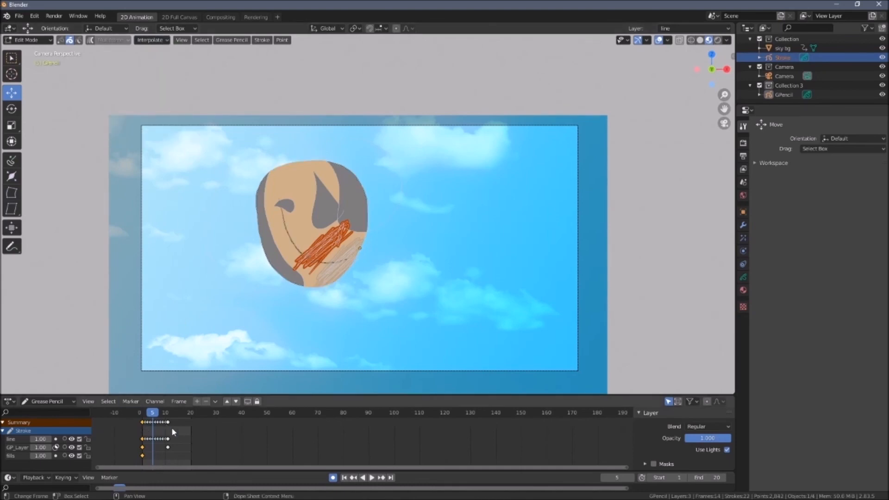
pyautogui.moveTo(154, 413)
pyautogui.mouseDown()
pyautogui.moveTo(165, 414)
pyautogui.moveTo(139, 413)
pyautogui.moveTo(170, 414)
pyautogui.moveTo(143, 417)
pyautogui.mouseUp()
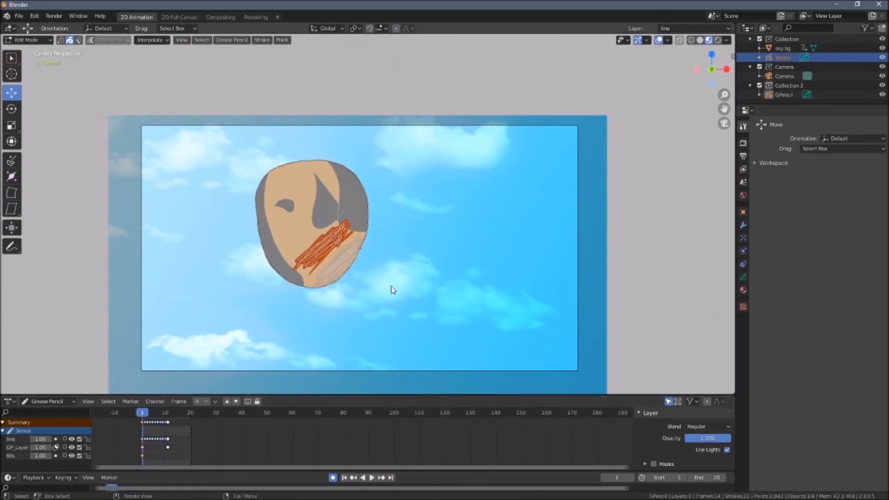